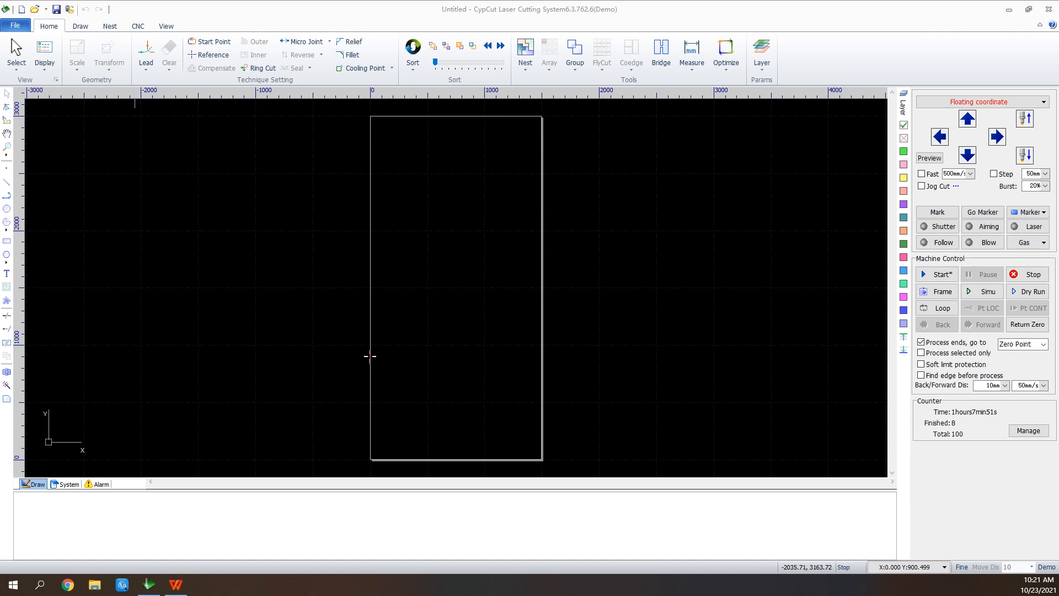
{"action": "left_click", "coordinate": [15, 25]}
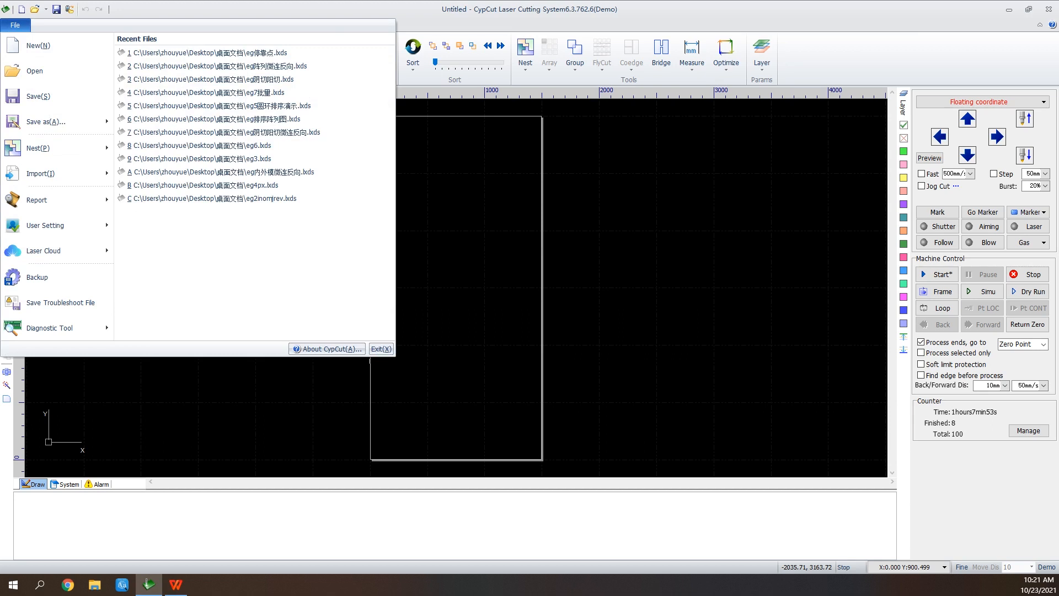
{"action": "left_click", "coordinate": [15, 25]}
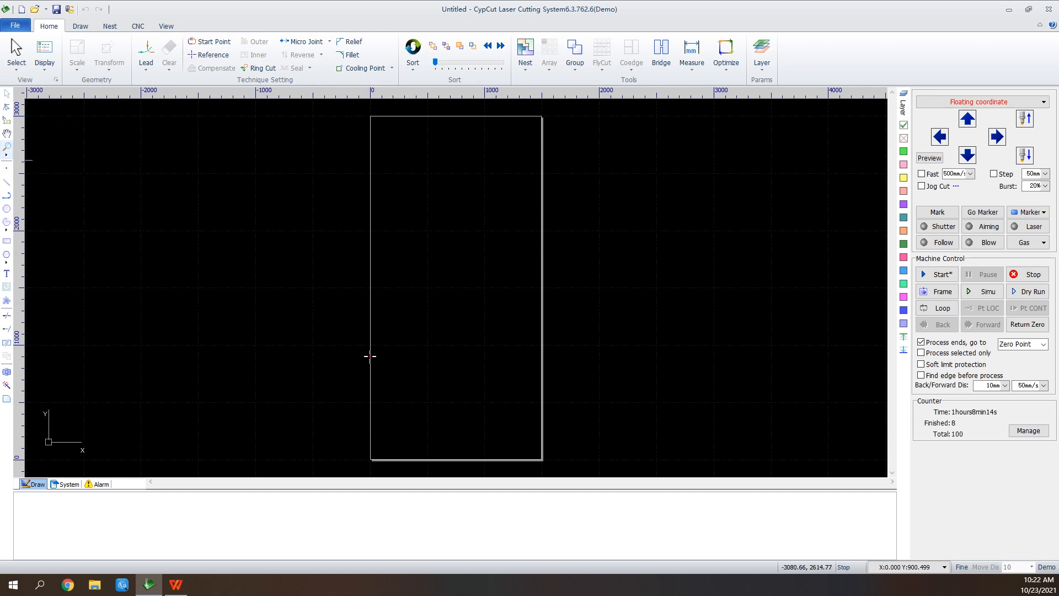
Draw two connected lines from about (1237, 3614) to (1287, 3609) and on to (1219, 3571), near the sheet's left edge.
{"action": "left_click", "coordinate": [7, 182]}
{"action": "scroll", "coordinate": [394, 163], "scroll_direction": "up", "scroll_amount": 5}
{"action": "scroll", "coordinate": [394, 163], "scroll_direction": "up", "scroll_amount": 2}
{"action": "left_click", "coordinate": [294, 149]}
{"action": "left_click", "coordinate": [361, 157]}
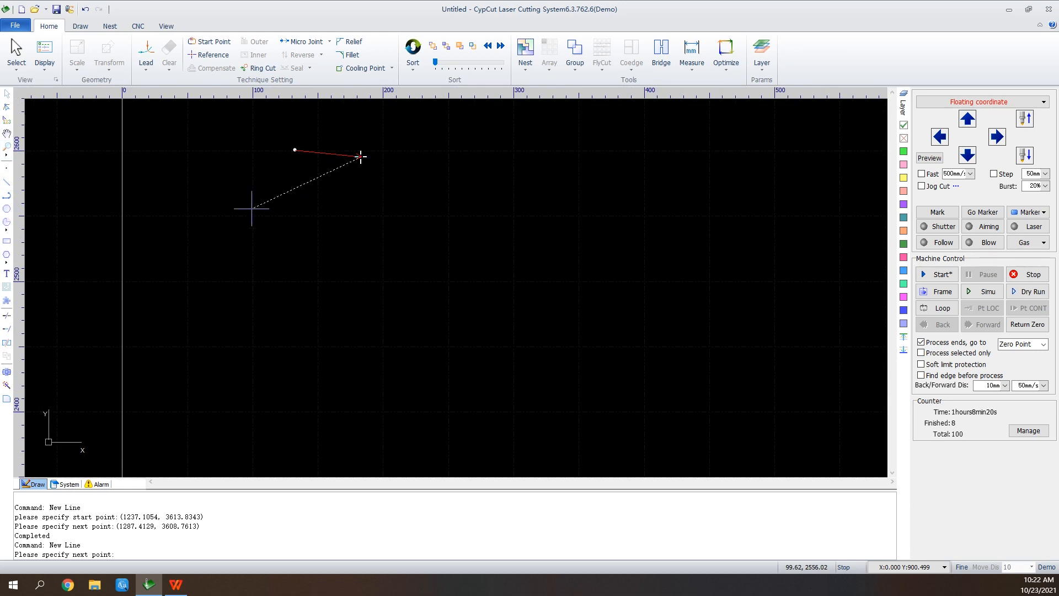
{"action": "left_click", "coordinate": [273, 204]}
{"action": "right_click", "coordinate": [310, 123]}
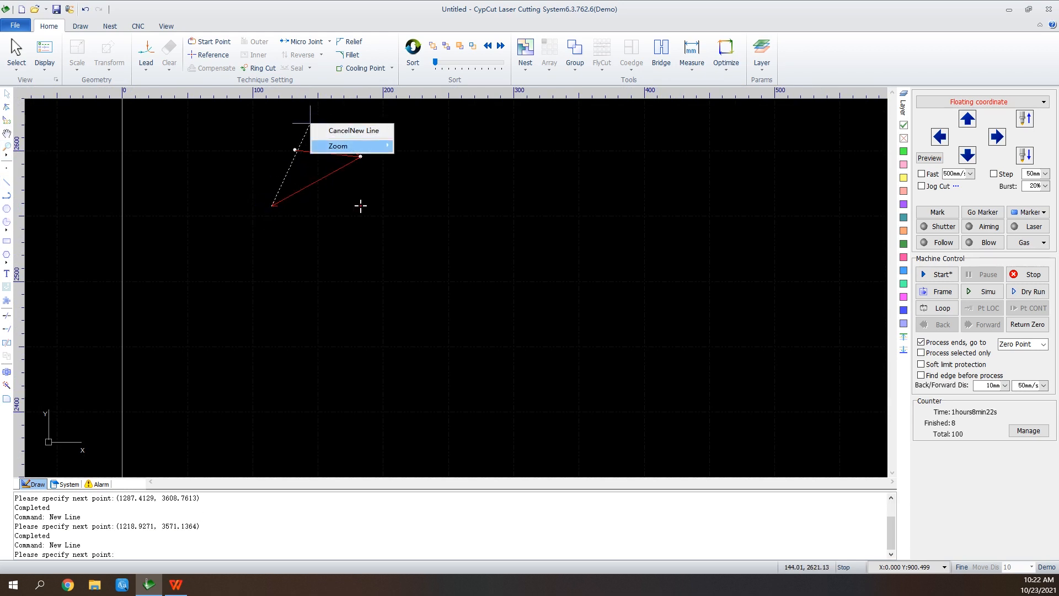
{"action": "left_click", "coordinate": [353, 131]}
Turn off the red display of open figures and draw a third line from the lower endpoint across the first line to about (1262, 3627).
{"action": "left_click", "coordinate": [44, 52]}
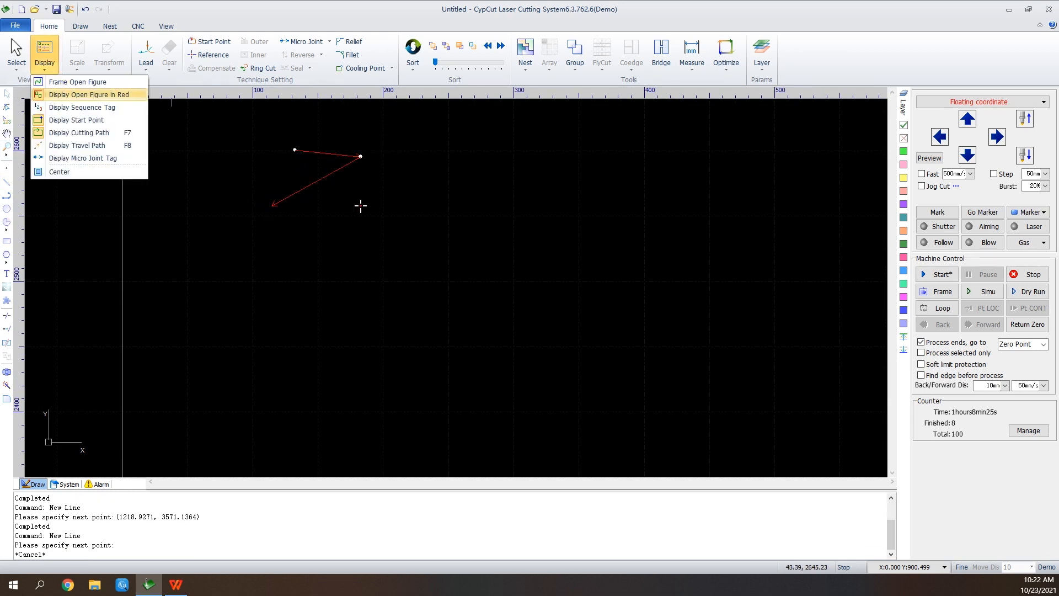
{"action": "left_click", "coordinate": [88, 94]}
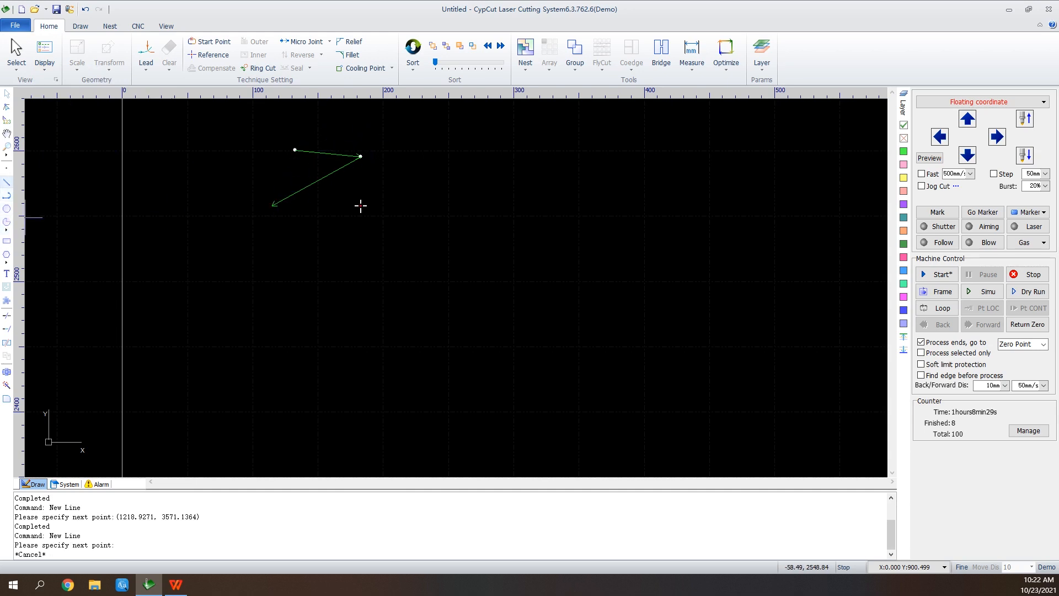
{"action": "left_click", "coordinate": [7, 182]}
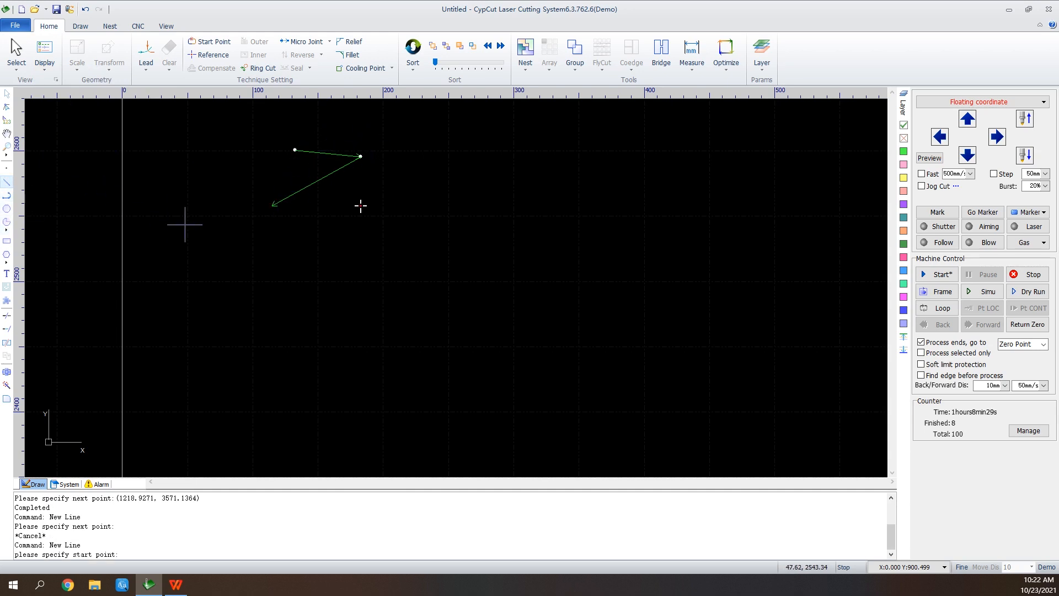
{"action": "left_click", "coordinate": [272, 205]}
{"action": "left_click", "coordinate": [326, 132]}
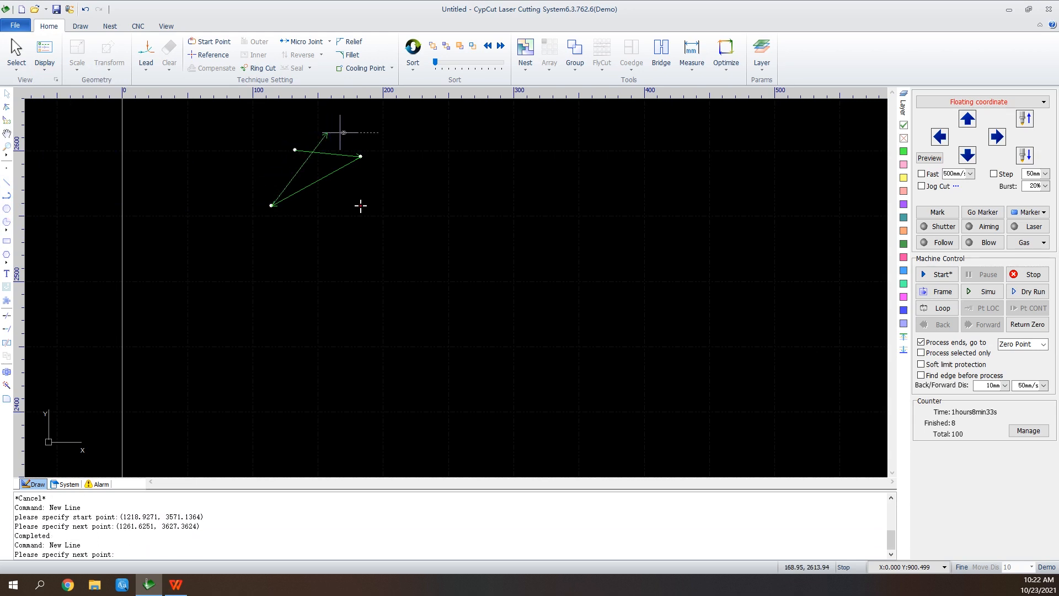
{"action": "right_click", "coordinate": [350, 133]}
{"action": "left_click", "coordinate": [393, 143]}
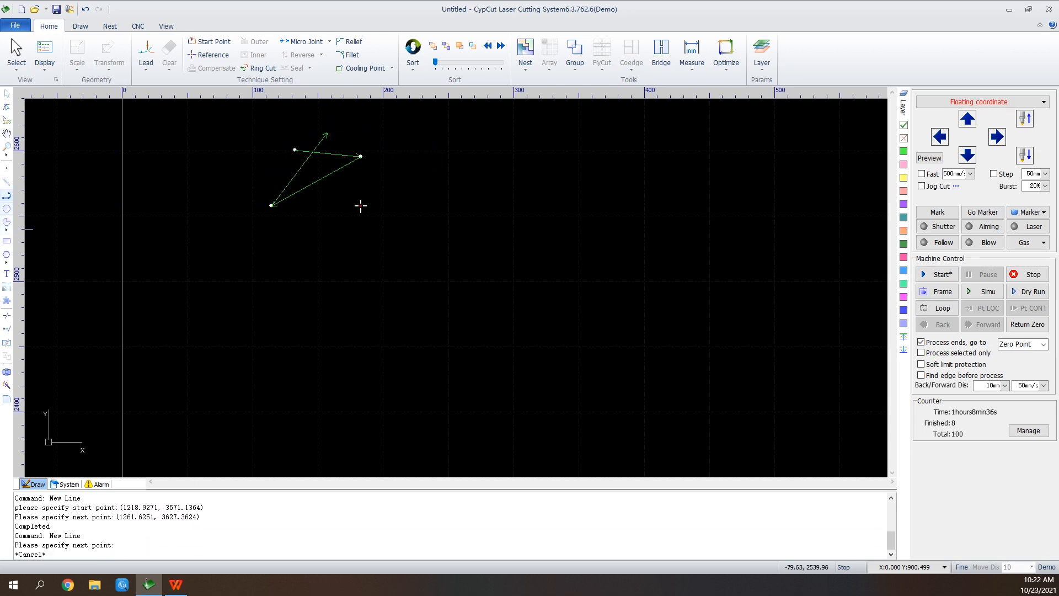
Draw an open triangular polyline beside the lines, through about (1342, 3617), (1422, 3617), (1385, 3547) and (1353, 3608).
{"action": "left_click", "coordinate": [6, 195]}
{"action": "left_click", "coordinate": [431, 146]}
{"action": "left_click", "coordinate": [536, 146]}
{"action": "left_click", "coordinate": [488, 236]}
{"action": "left_click", "coordinate": [446, 158]}
{"action": "right_click", "coordinate": [446, 157]}
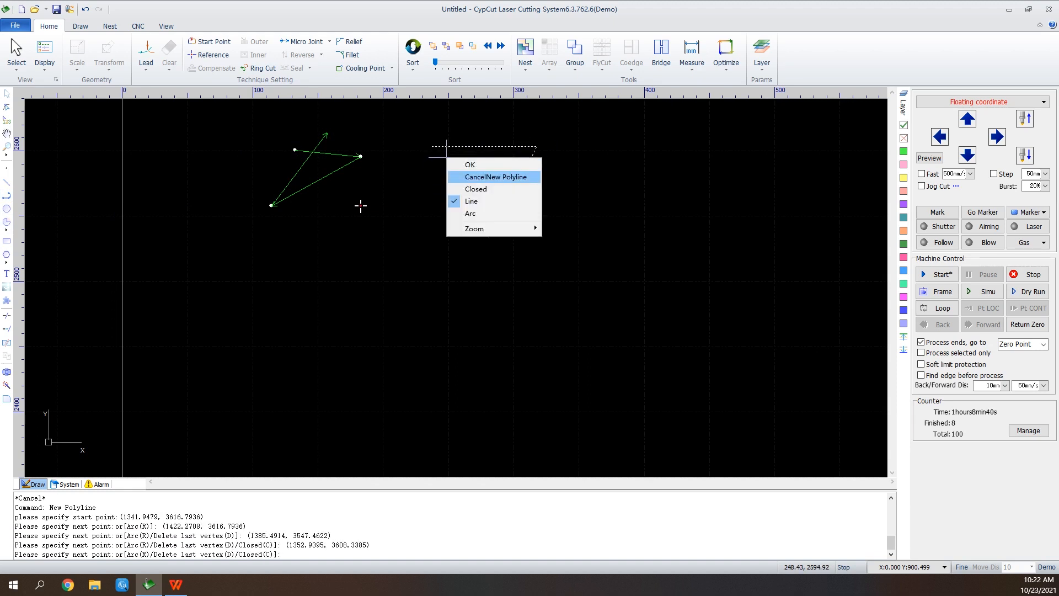
{"action": "left_click", "coordinate": [489, 176]}
Draw a circle of about 42 mm radius to the right of the triangular polyline.
{"action": "left_click", "coordinate": [7, 209]}
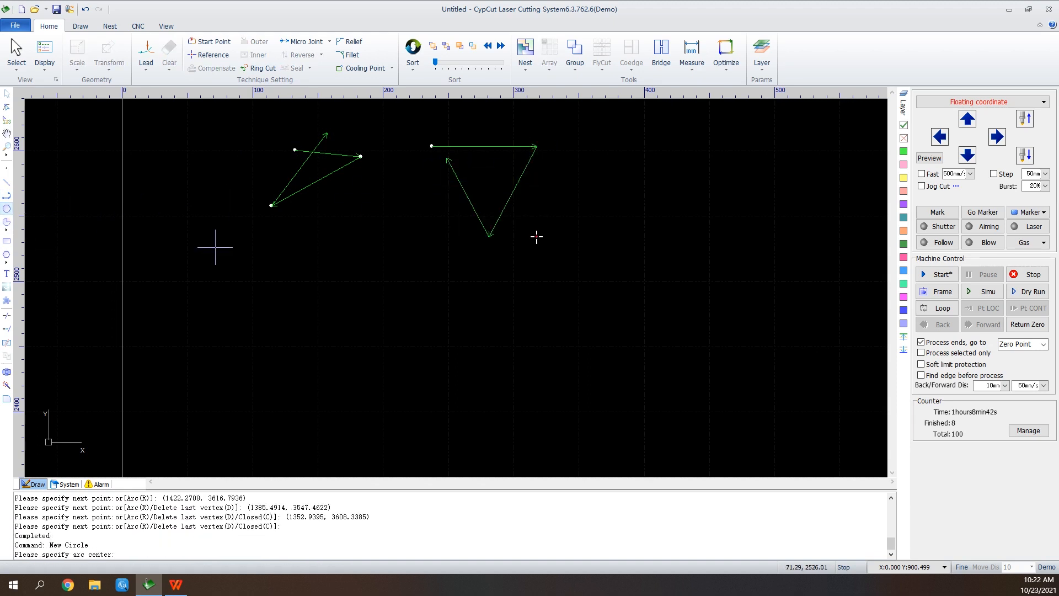
{"action": "left_click", "coordinate": [629, 165]}
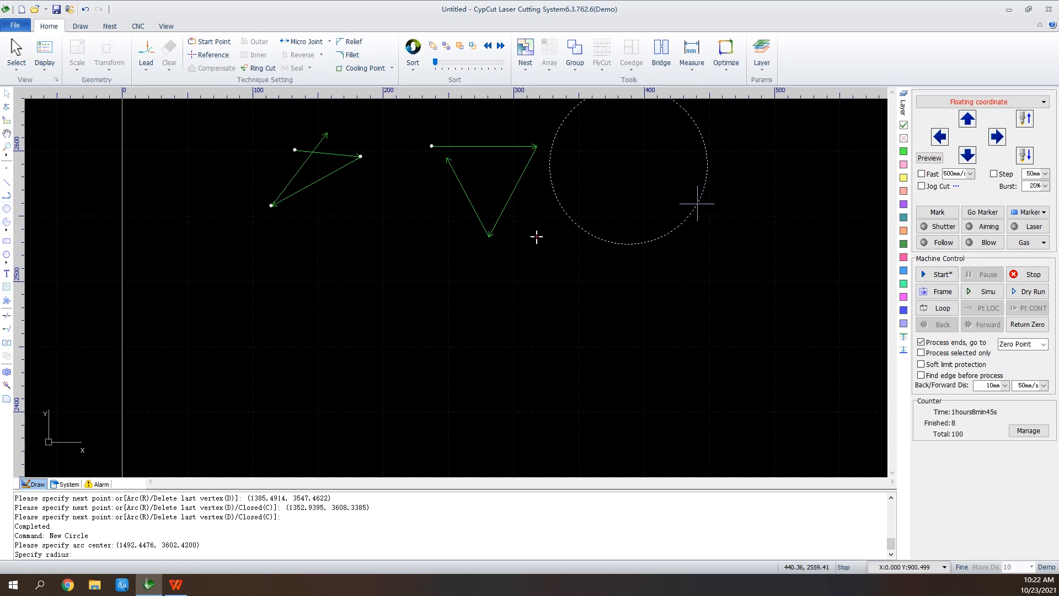
{"action": "left_click", "coordinate": [668, 199]}
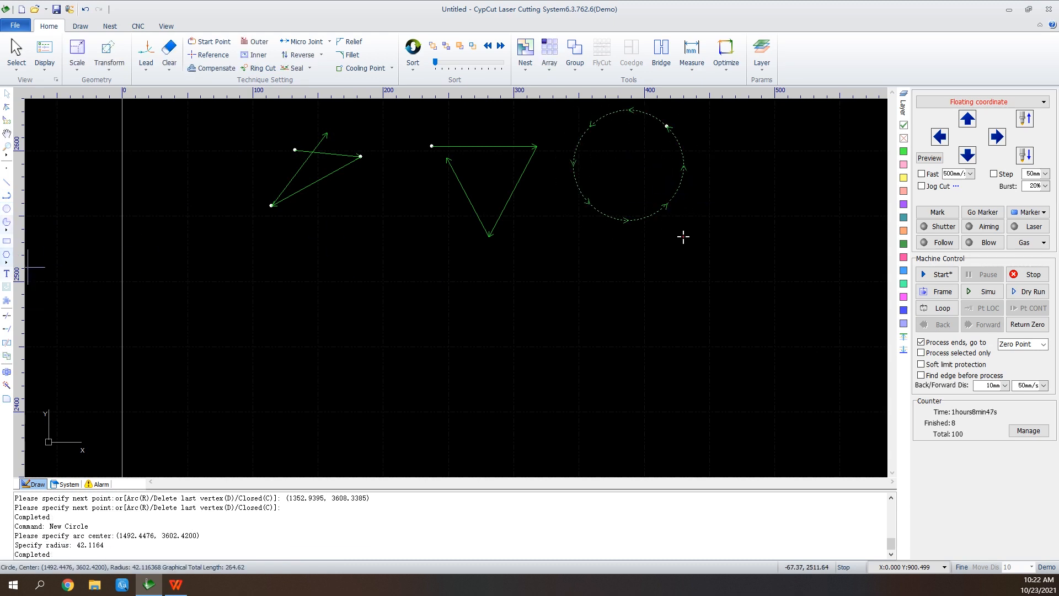
Draw a rectangle about 81 by 48 mm to the right of the circle.
{"action": "left_click", "coordinate": [7, 240]}
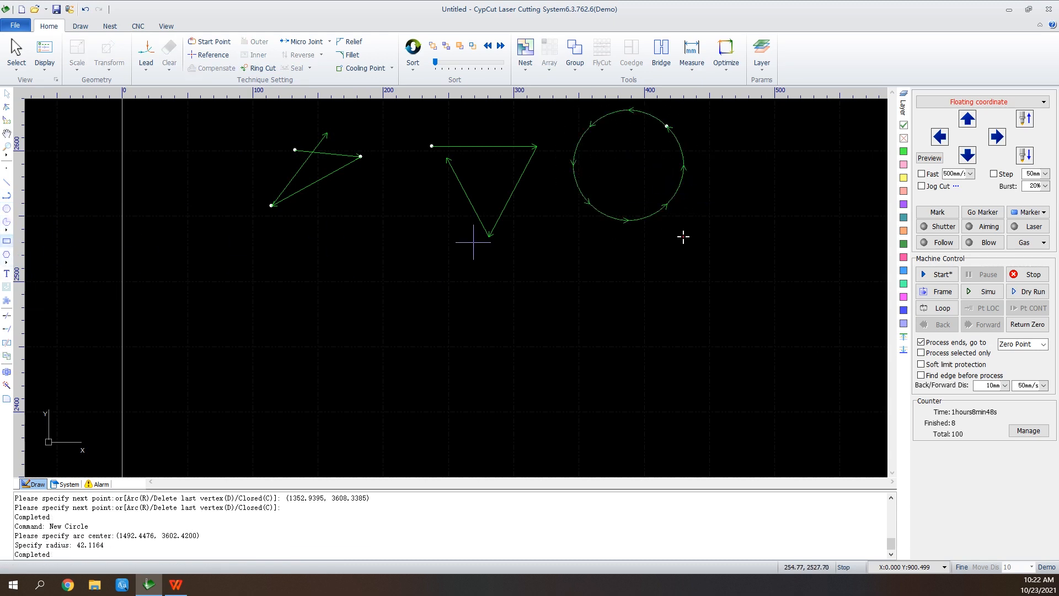
{"action": "left_click", "coordinate": [762, 161]}
{"action": "left_click", "coordinate": [868, 224]}
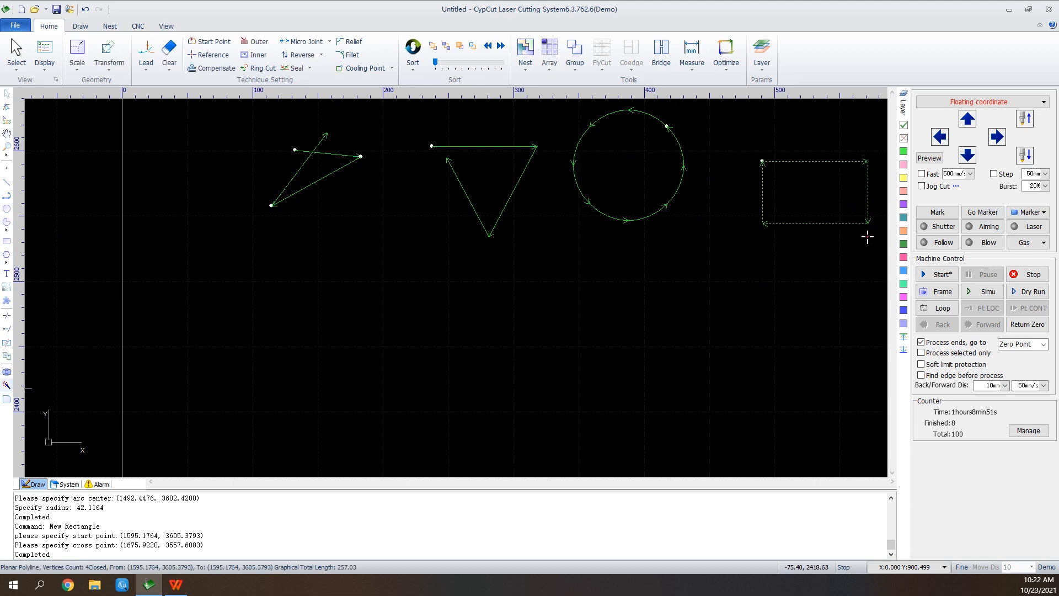
Insert a Rectangle of Corner Open part, 400 wide and 250 high with 40 by 40 corner openings, below the drawn shapes.
{"action": "left_click", "coordinate": [7, 300]}
{"action": "left_click", "coordinate": [531, 320]}
{"action": "left_click", "coordinate": [635, 381]}
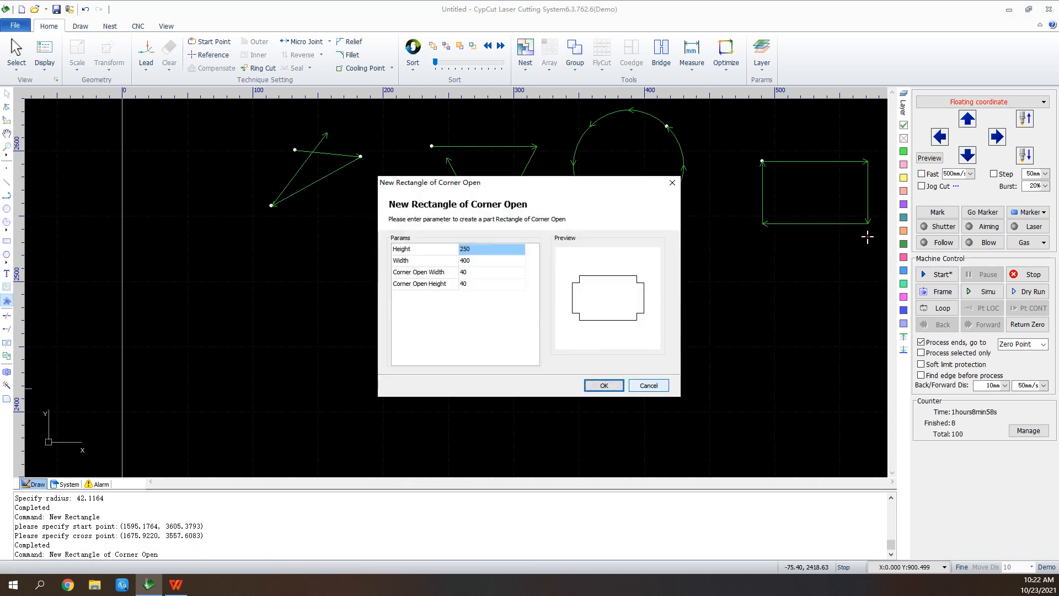
{"action": "left_click", "coordinate": [606, 386]}
{"action": "scroll", "coordinate": [141, 431], "scroll_direction": "down", "scroll_amount": 2}
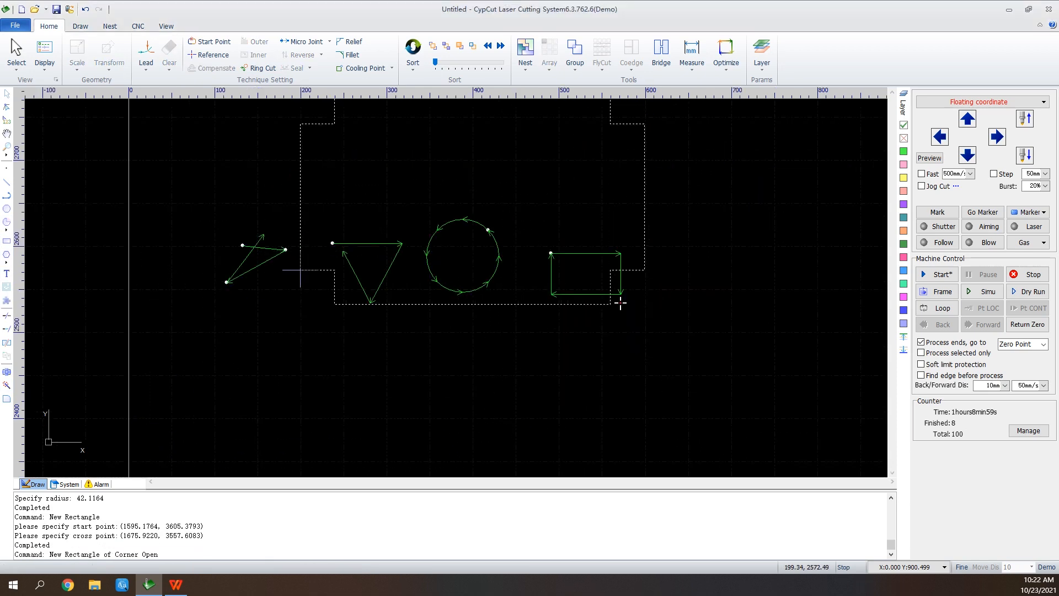
{"action": "scroll", "coordinate": [418, 226], "scroll_direction": "down", "scroll_amount": 2}
{"action": "left_click", "coordinate": [471, 439]}
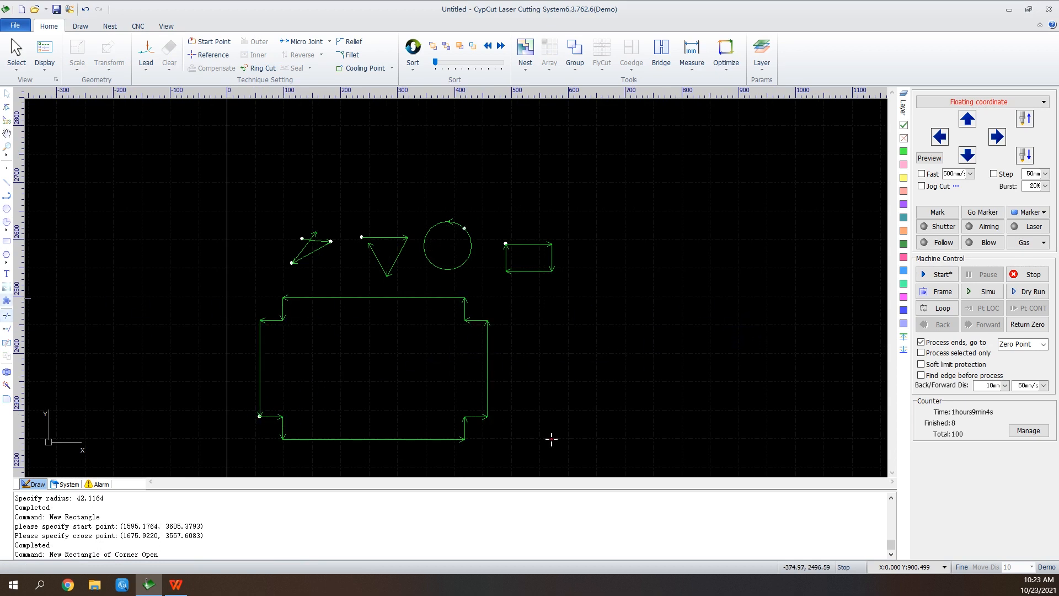
Insert a text object to the right of the corner-open rectangle and set its content to "Friendess".
{"action": "left_click", "coordinate": [7, 273]}
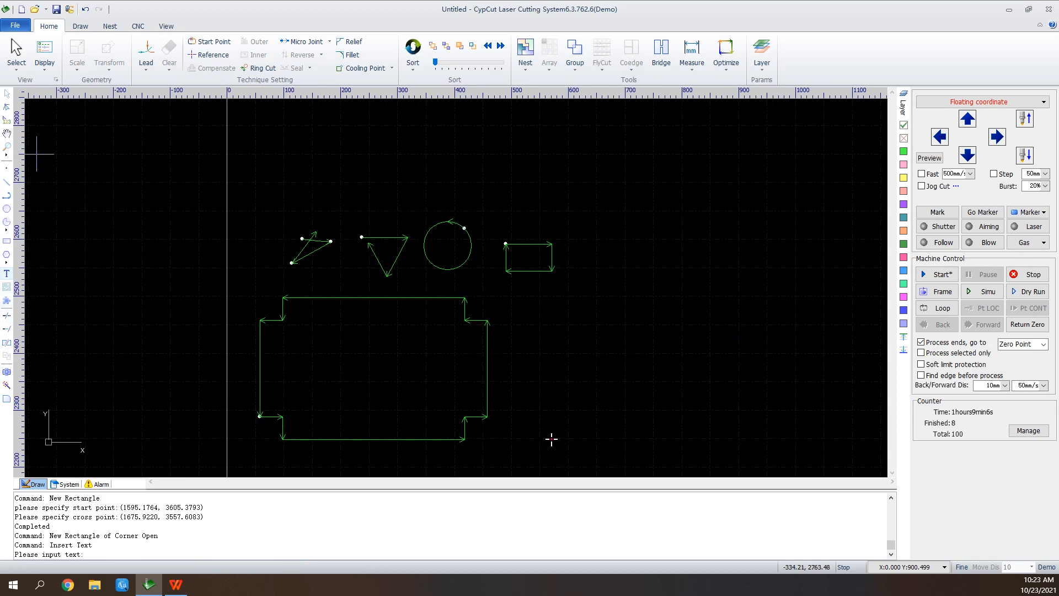
{"action": "key", "text": "Return"}
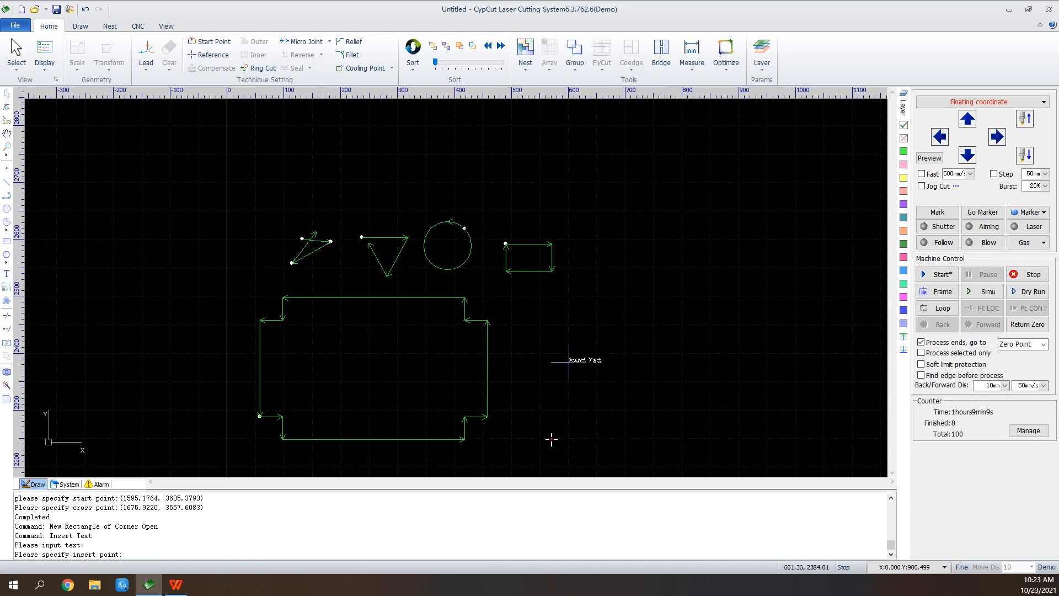
{"action": "left_click", "coordinate": [568, 361]}
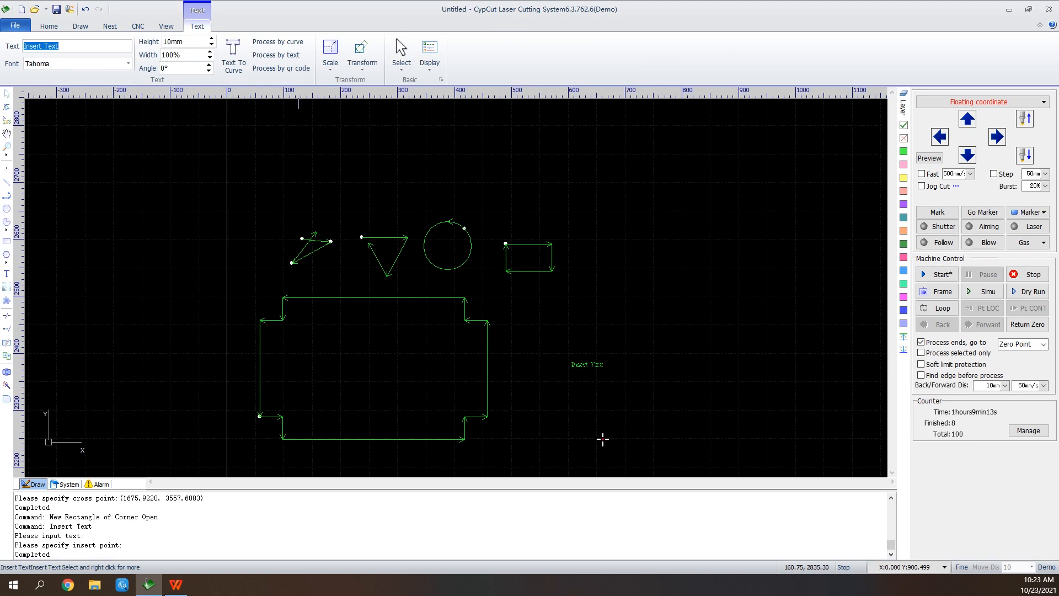
{"action": "type", "text": "Friendess"}
{"action": "key", "text": "Return"}
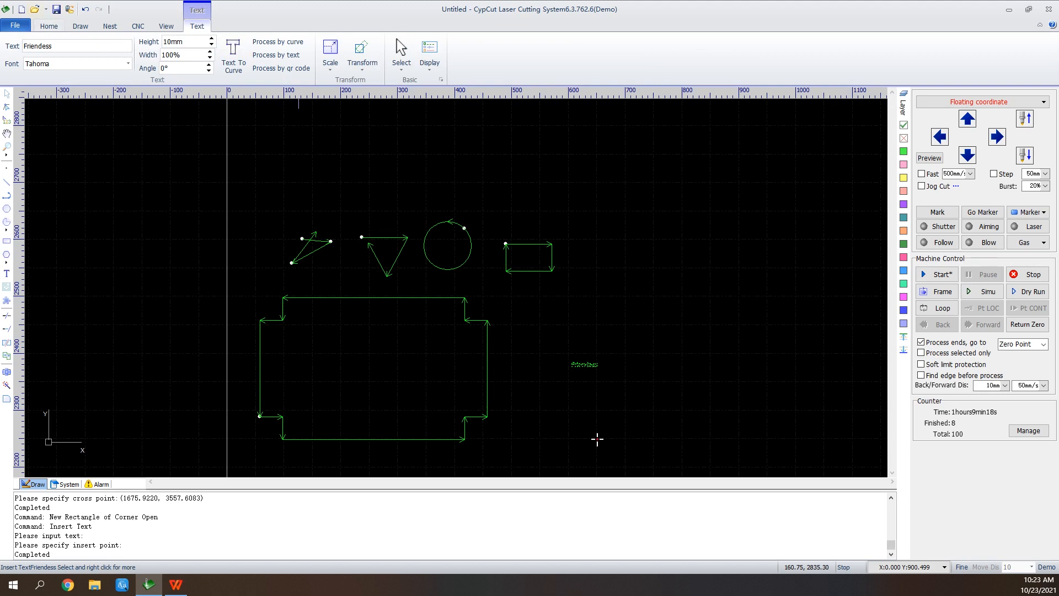
Scale the "Friendess" text up to a height of 40 mm.
{"action": "scroll", "coordinate": [585, 364], "scroll_direction": "up", "scroll_amount": 3}
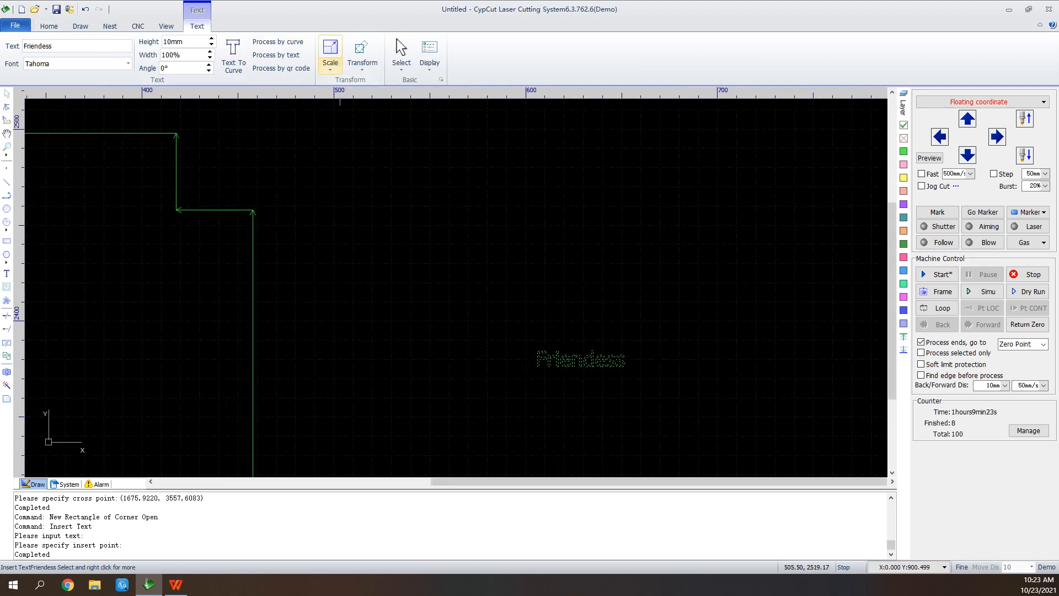
{"action": "left_click", "coordinate": [330, 61]}
{"action": "left_click", "coordinate": [349, 133]}
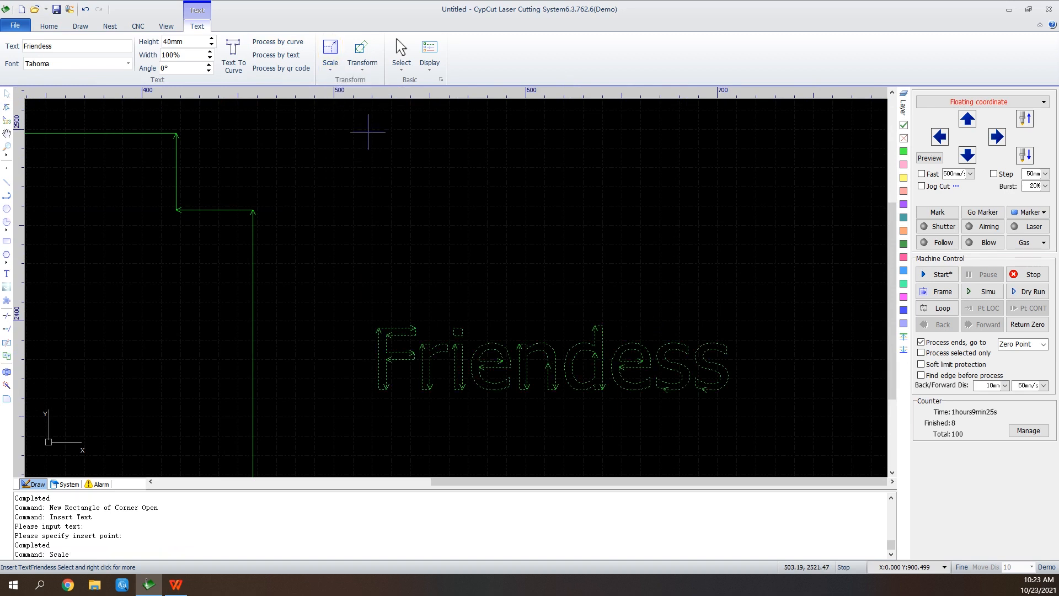
Trim the overhanging ends where the first figure's lines cross, and extend the triangular polyline's open end to its top edge.
{"action": "scroll", "coordinate": [532, 402], "scroll_direction": "down", "scroll_amount": 3}
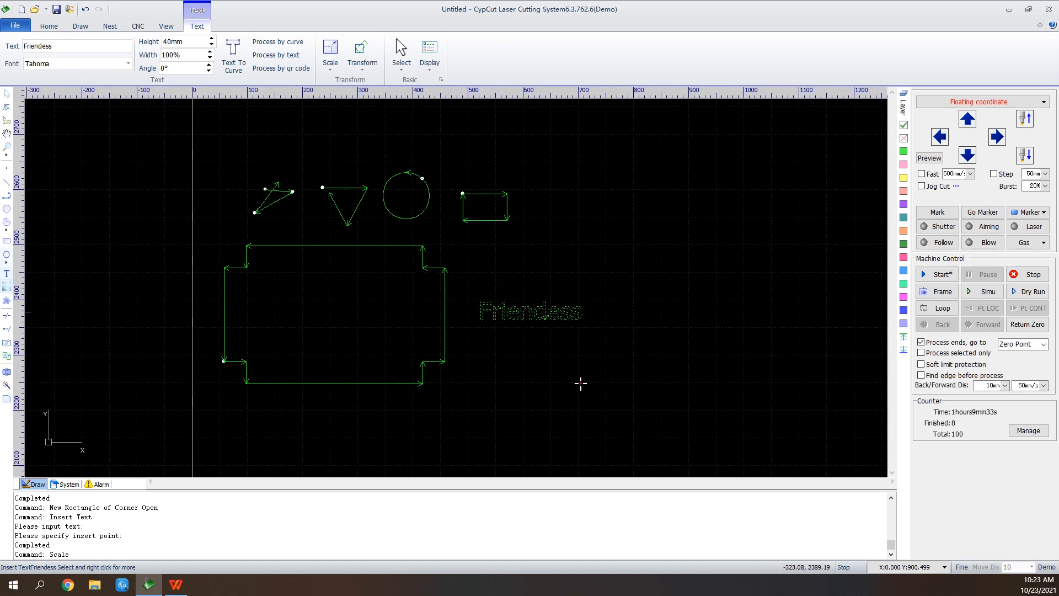
{"action": "left_click", "coordinate": [6, 315]}
{"action": "scroll", "coordinate": [278, 179], "scroll_direction": "up", "scroll_amount": 3}
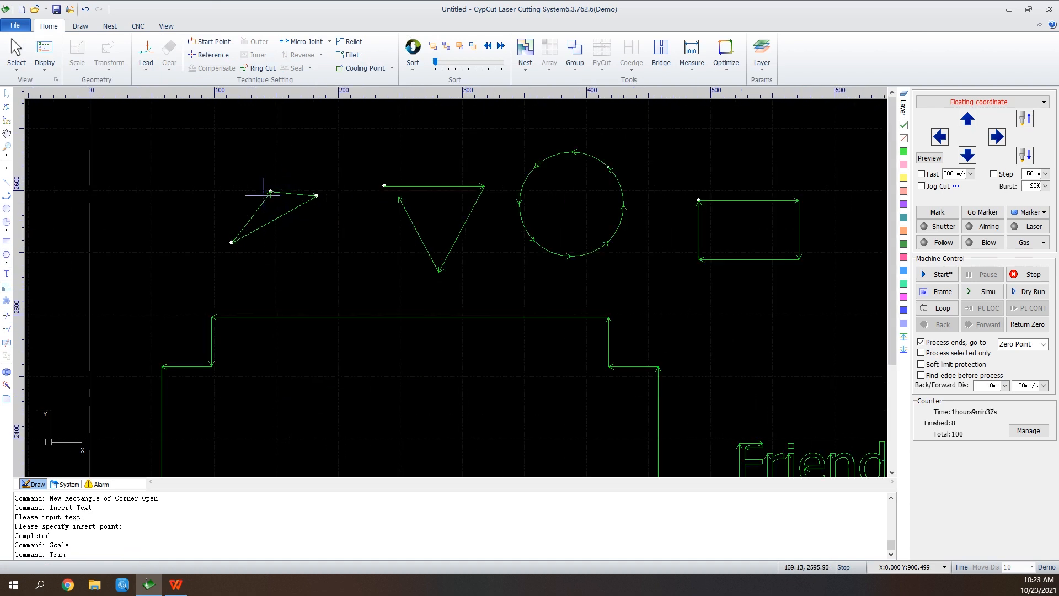
{"action": "left_click", "coordinate": [6, 328]}
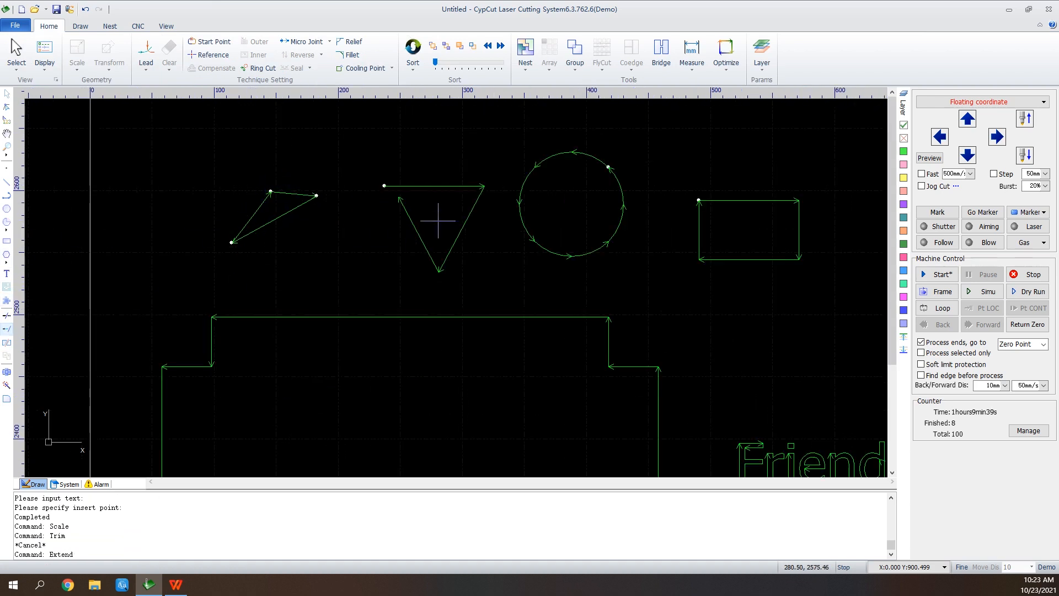
{"action": "left_click", "coordinate": [399, 197]}
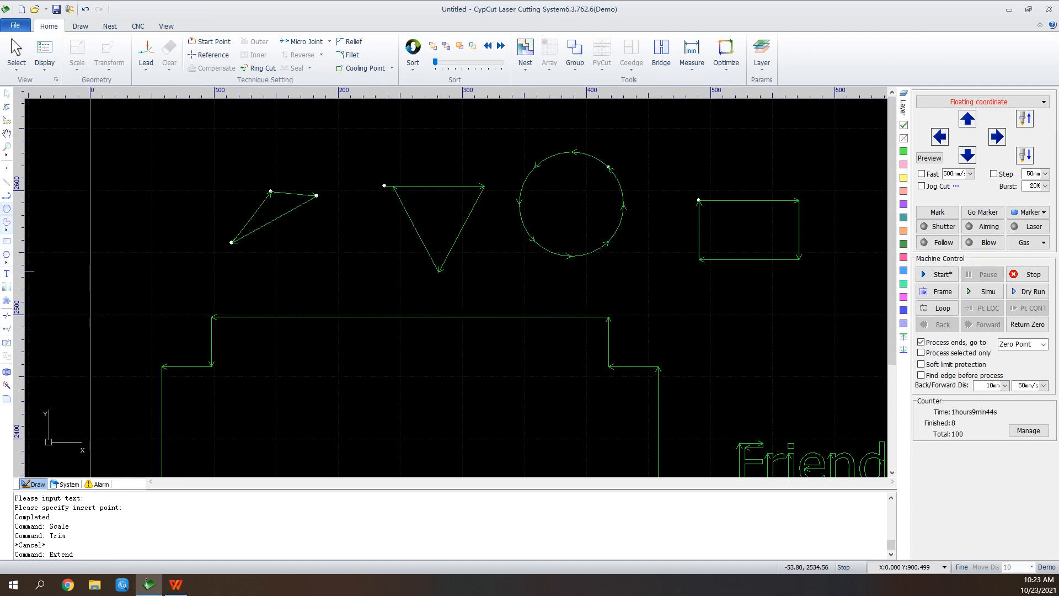
Draw a circle of about 65 mm radius around the existing circle and align both circles on a common center.
{"action": "left_click", "coordinate": [7, 208]}
{"action": "left_click", "coordinate": [585, 215]}
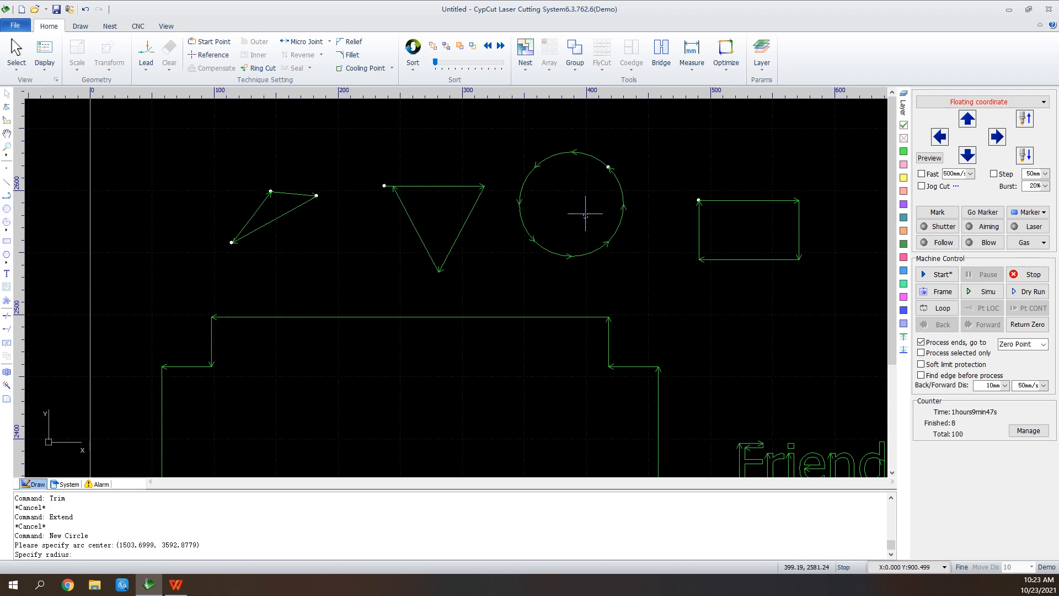
{"action": "left_click", "coordinate": [563, 140]}
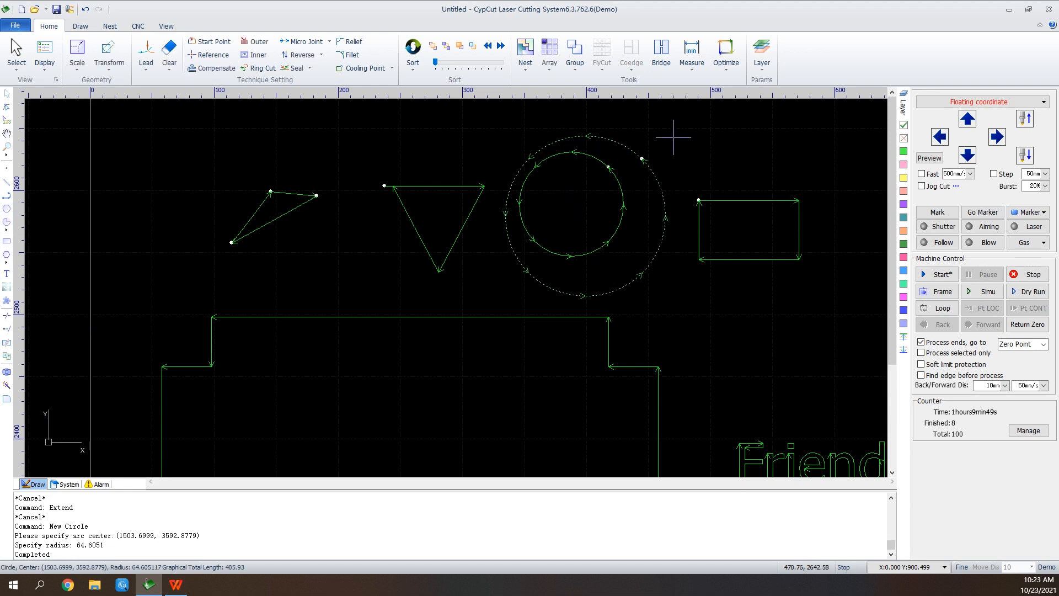
{"action": "left_click", "coordinate": [610, 169]}
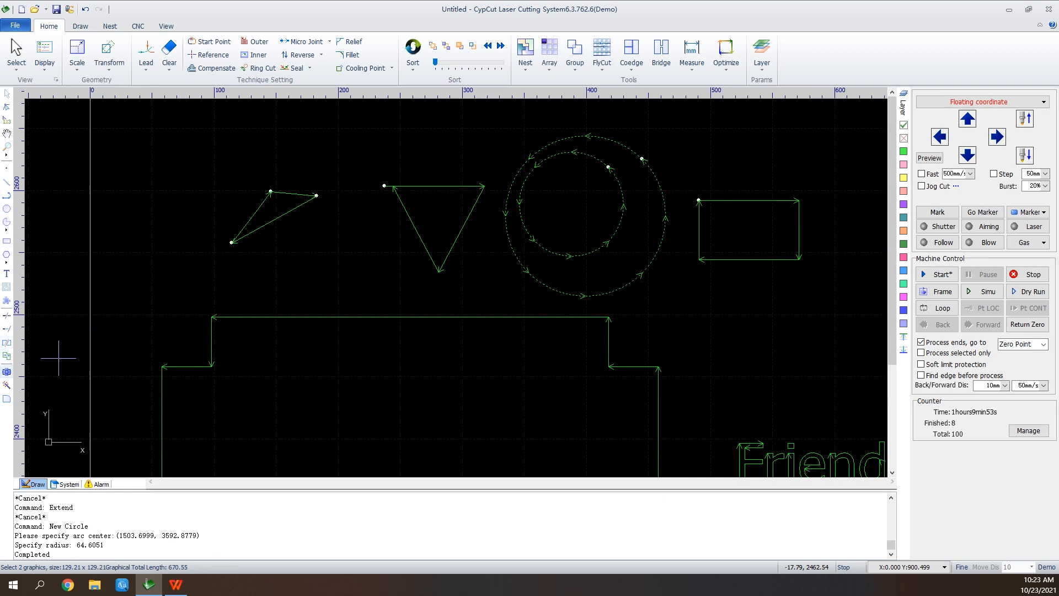
{"action": "left_click", "coordinate": [7, 371]}
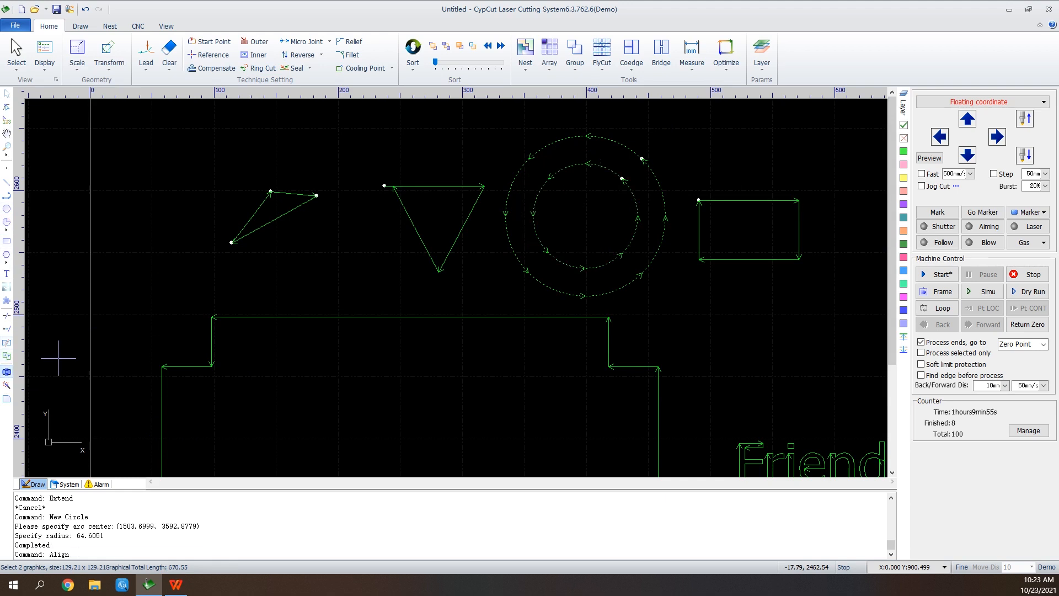
Explode the large corner-open rectangle into separate lines.
{"action": "scroll", "coordinate": [669, 183], "scroll_direction": "down", "scroll_amount": 2}
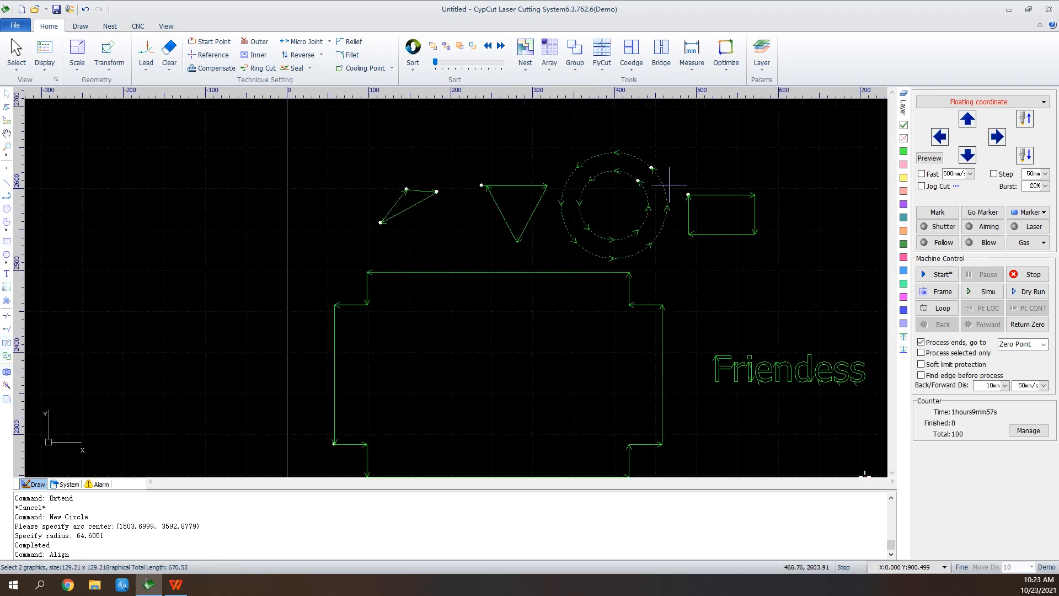
{"action": "scroll", "coordinate": [669, 185], "scroll_direction": "down", "scroll_amount": 2}
{"action": "scroll", "coordinate": [719, 207], "scroll_direction": "up", "scroll_amount": 2}
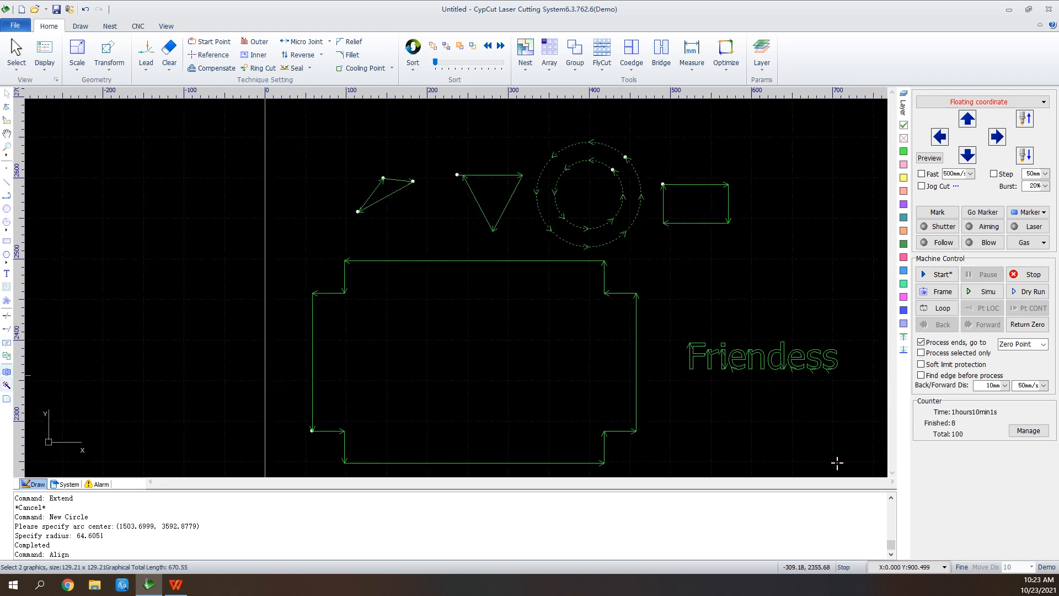
{"action": "left_click", "coordinate": [637, 293]}
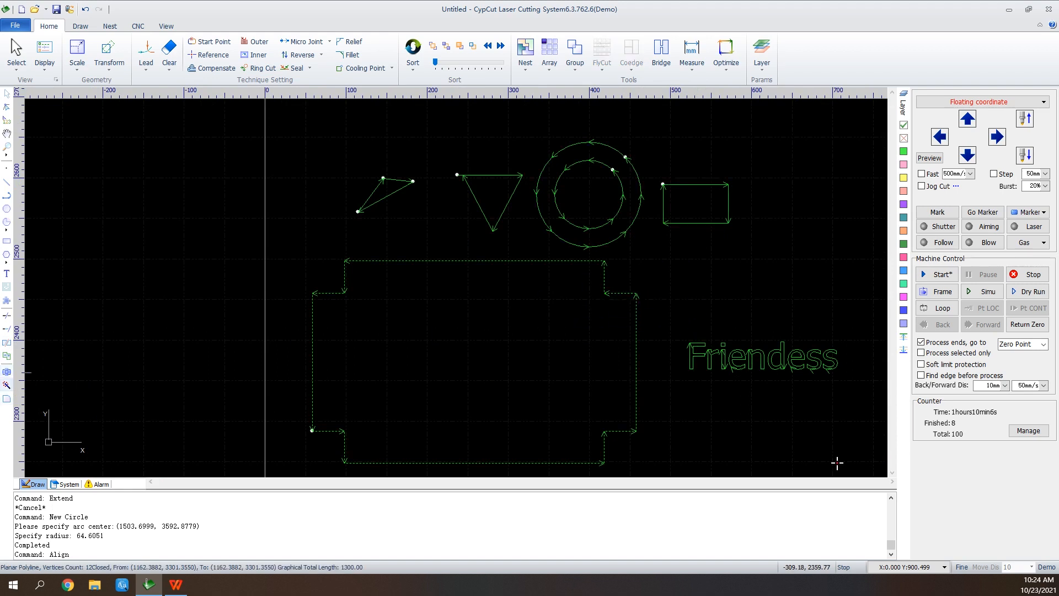
{"action": "left_click", "coordinate": [7, 384]}
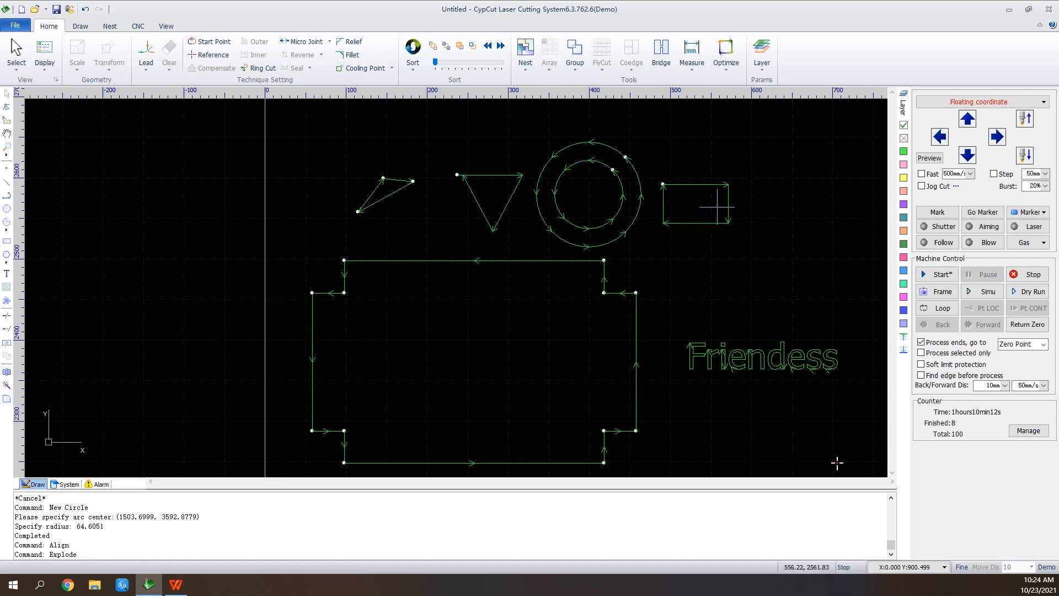
Fillet the corners of the small rectangle beside the concentric circles with a 2 mm radius.
{"action": "left_click", "coordinate": [736, 180]}
{"action": "left_click_drag", "start_coordinate": [736, 180], "coordinate": [710, 204]}
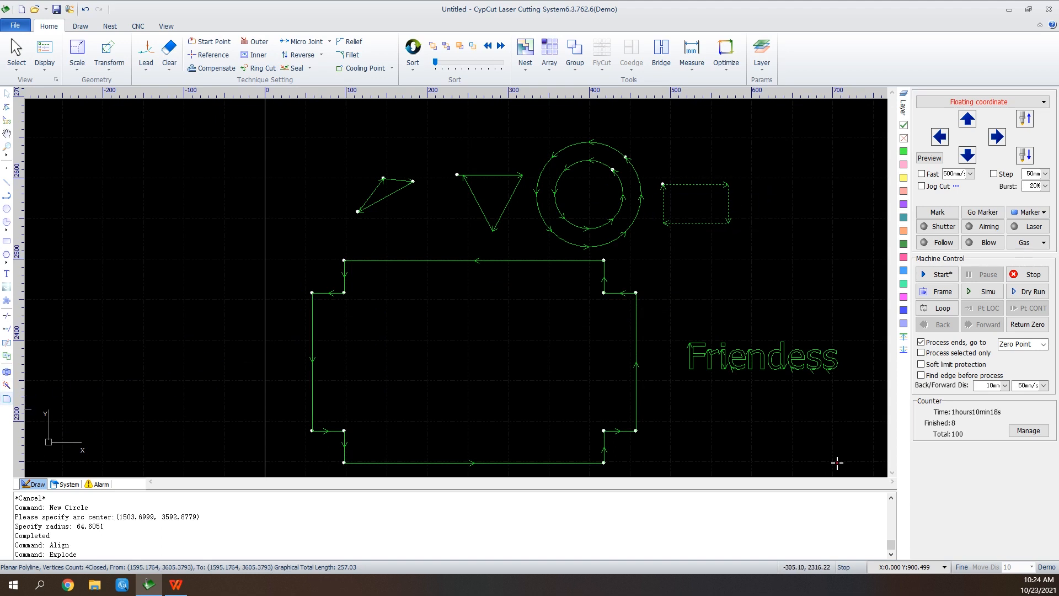
{"action": "left_click", "coordinate": [6, 398]}
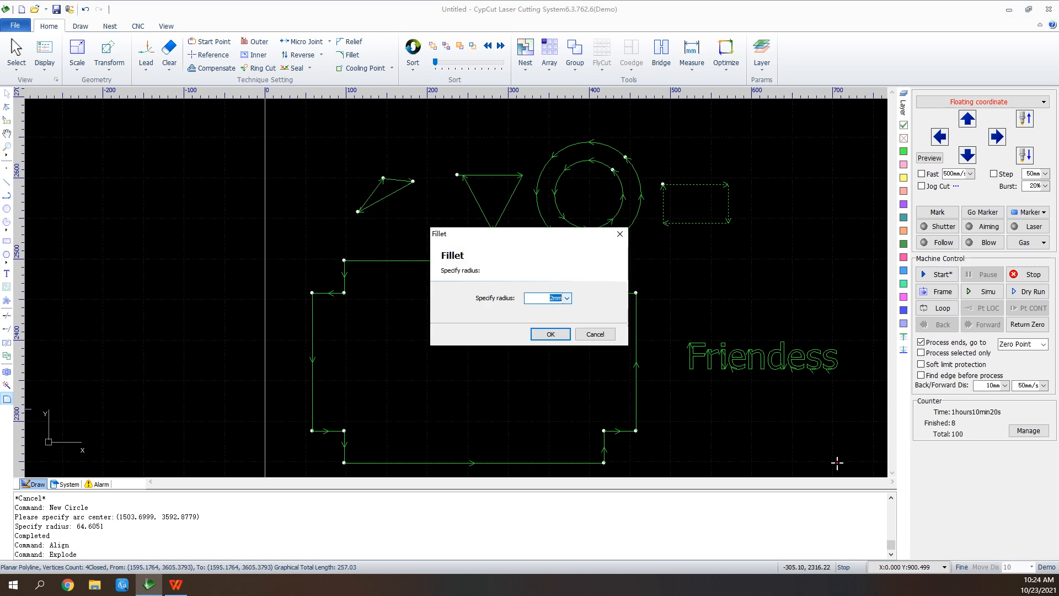
{"action": "key", "text": "Return"}
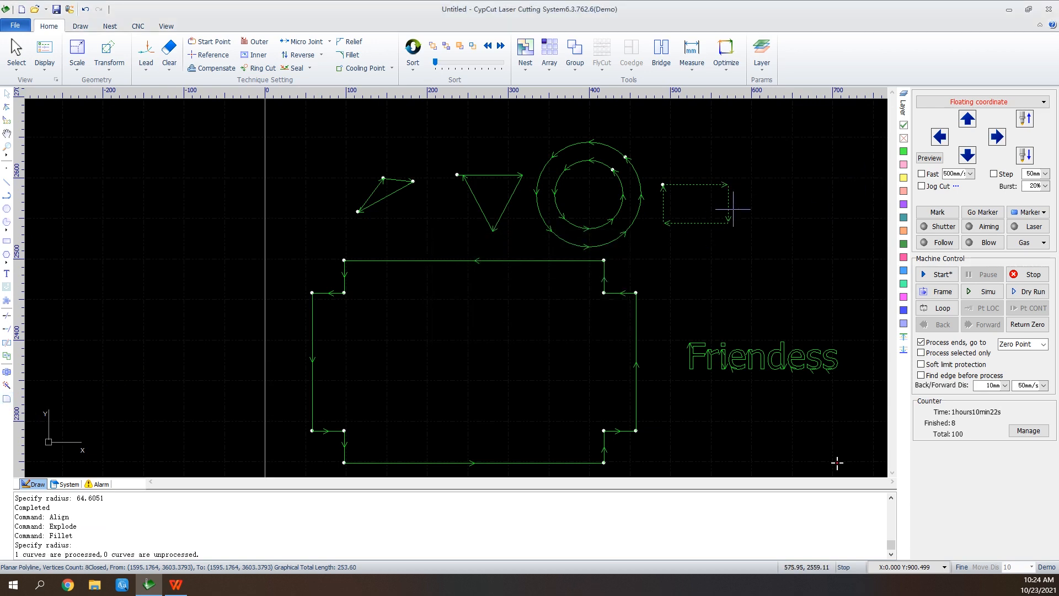
{"action": "scroll", "coordinate": [727, 217], "scroll_direction": "up", "scroll_amount": 3}
{"action": "scroll", "coordinate": [703, 255], "scroll_direction": "up", "scroll_amount": 3}
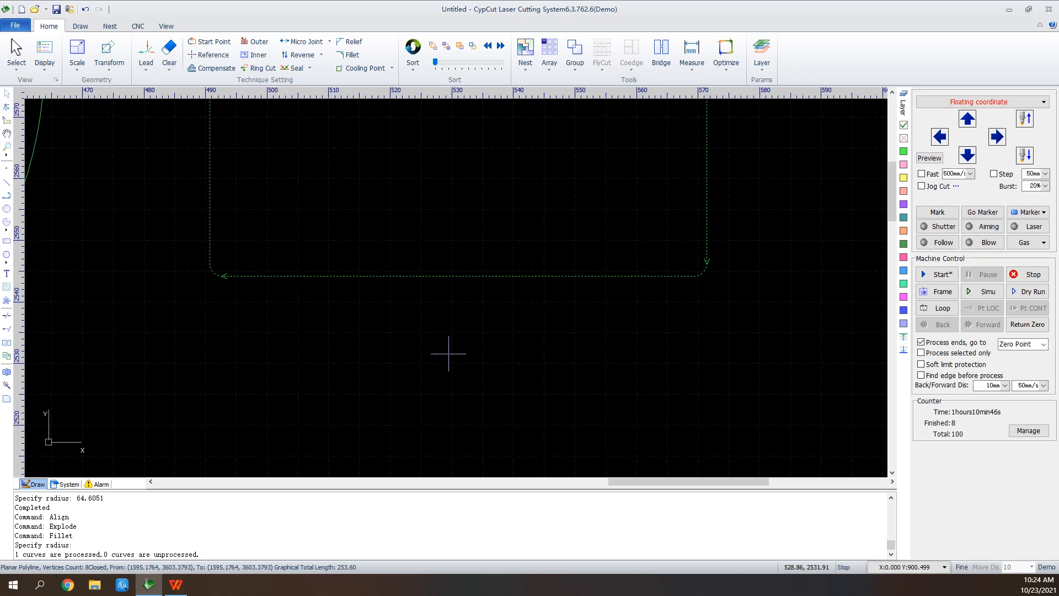
Draw an open four-segment polyline below the filleted rectangle, shaped like a tapered cup about 12 mm wide and 7.5 mm high.
{"action": "scroll", "coordinate": [497, 364], "scroll_direction": "down", "scroll_amount": 2}
{"action": "scroll", "coordinate": [378, 449], "scroll_direction": "up", "scroll_amount": 4}
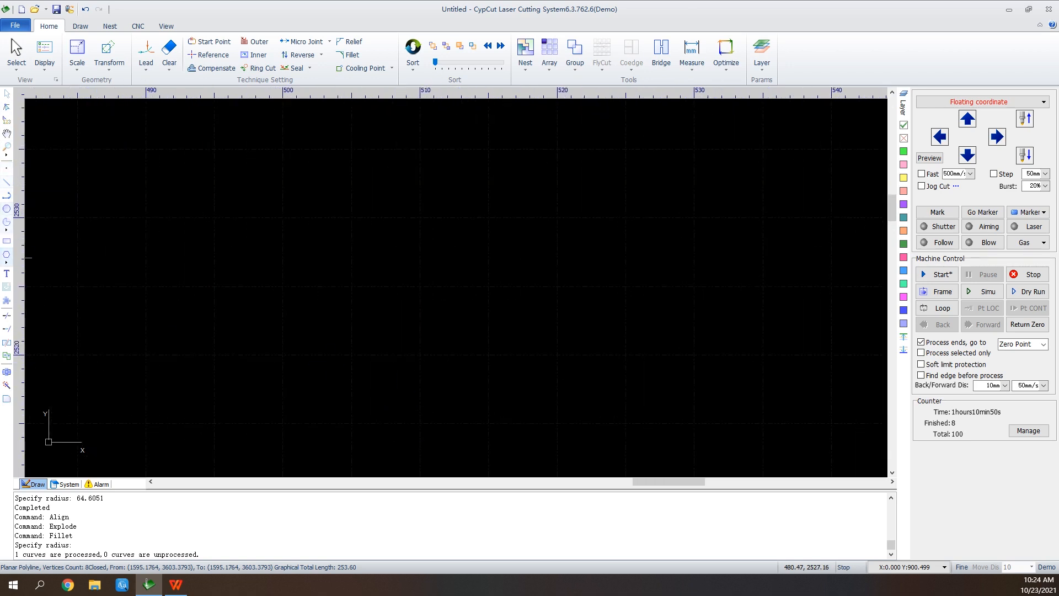
{"action": "left_click", "coordinate": [7, 195]}
{"action": "left_click", "coordinate": [239, 168]}
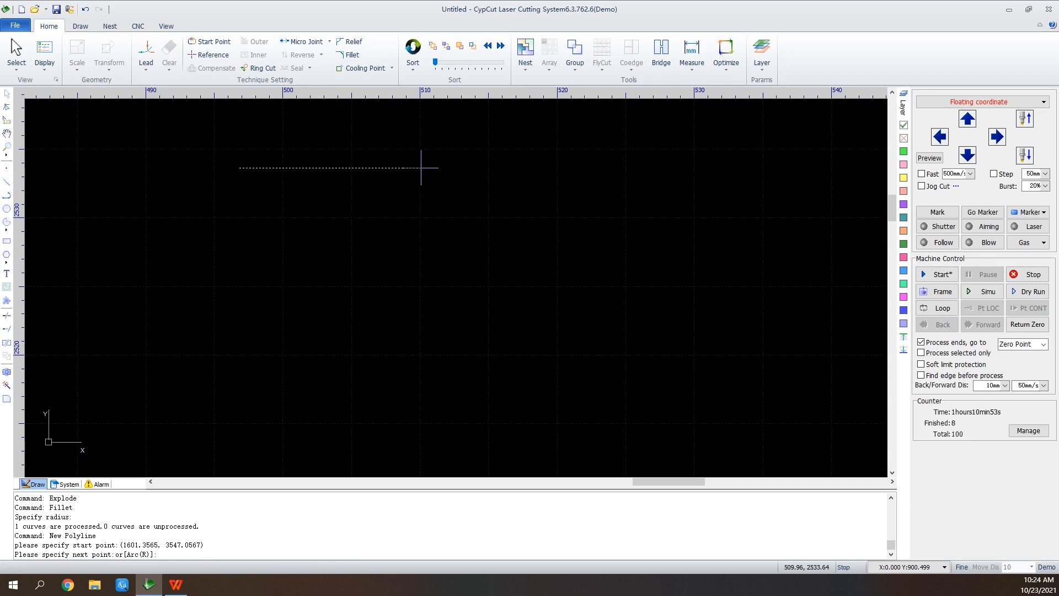
{"action": "left_click", "coordinate": [403, 168]}
{"action": "left_click", "coordinate": [393, 271]}
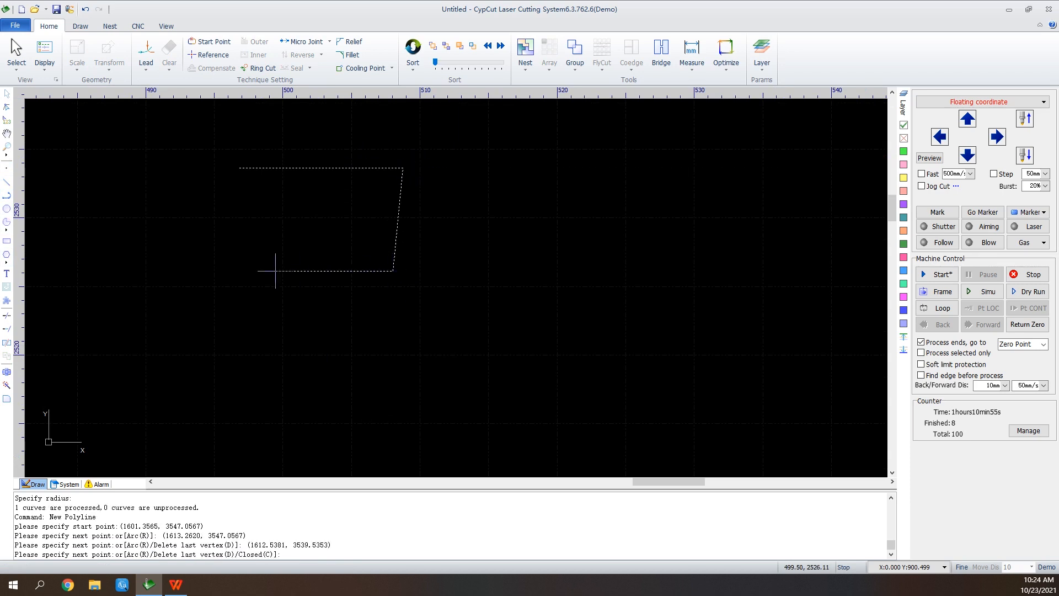
{"action": "left_click", "coordinate": [267, 271]}
{"action": "left_click", "coordinate": [258, 188]}
{"action": "right_click", "coordinate": [258, 188]}
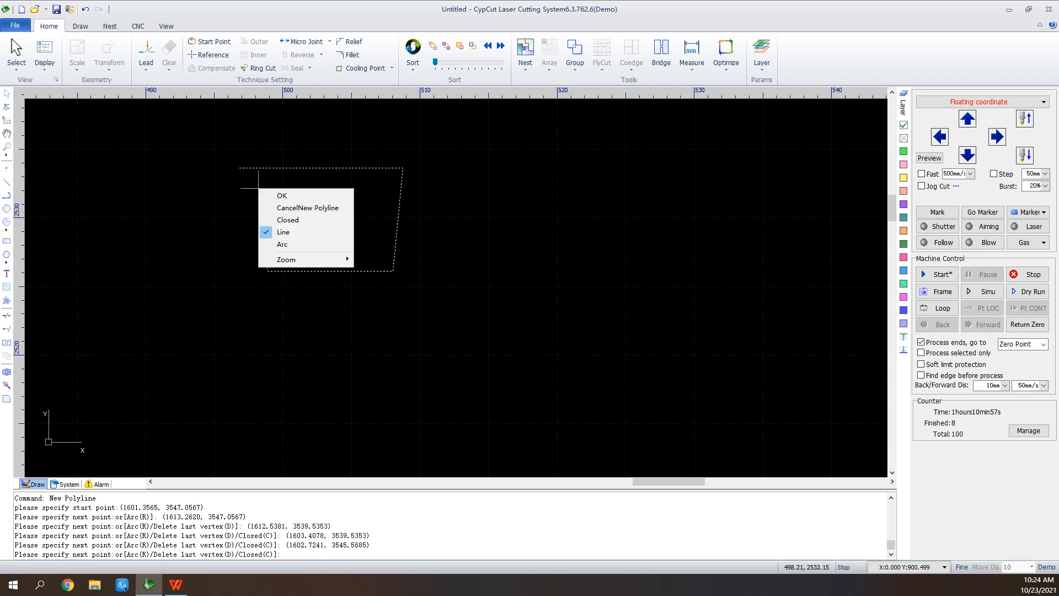
{"action": "left_click", "coordinate": [276, 195]}
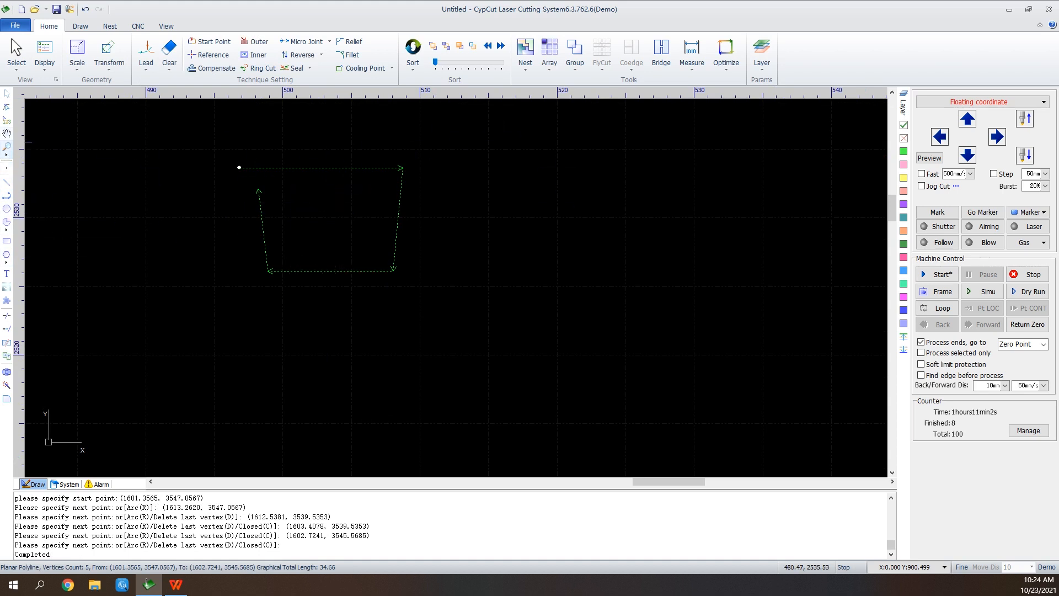
Edit the nodes of the open polyline and move its end node onto its start point to close the trapezoid.
{"action": "left_click", "coordinate": [7, 107]}
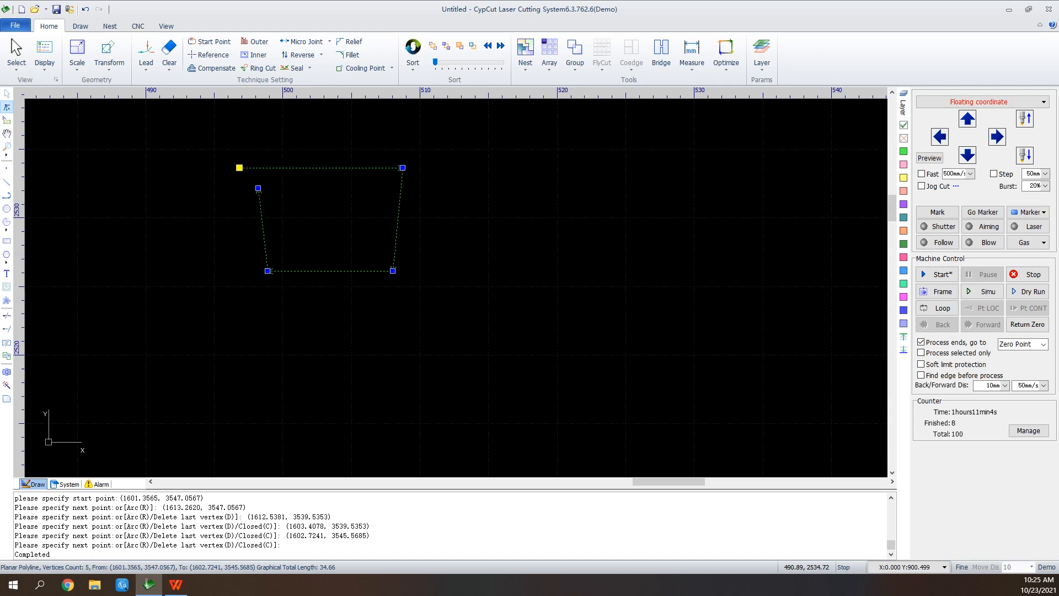
{"action": "left_click", "coordinate": [258, 188]}
{"action": "left_click", "coordinate": [239, 168]}
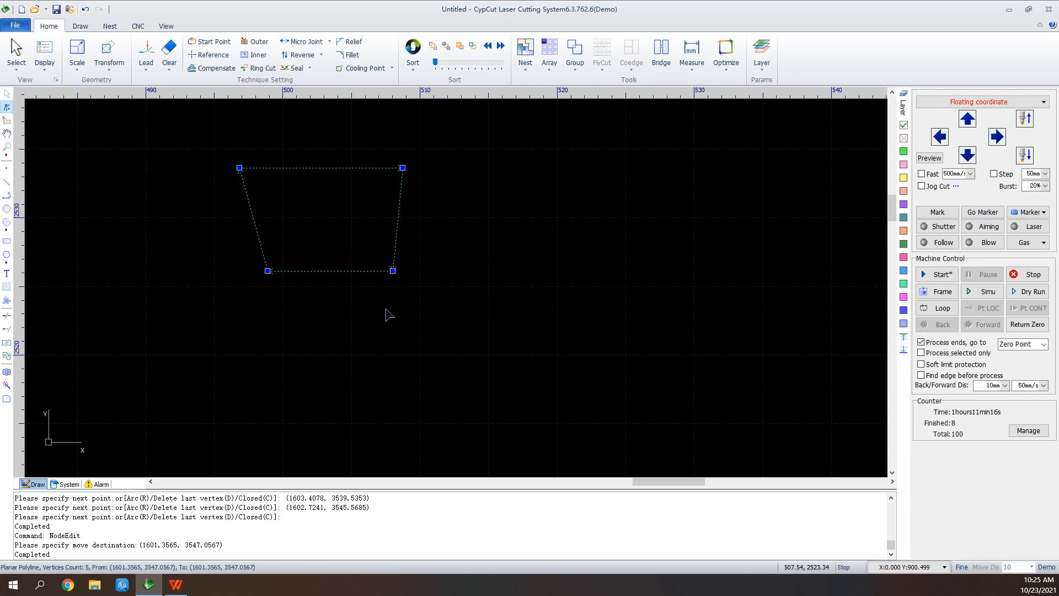
Manually sort the cutting order: first figure's long edge, inverted triangle, outer circle, inner circle, filleted rectangle, an upper-right notch edge and the text.
{"action": "scroll", "coordinate": [551, 338], "scroll_direction": "down", "scroll_amount": 6}
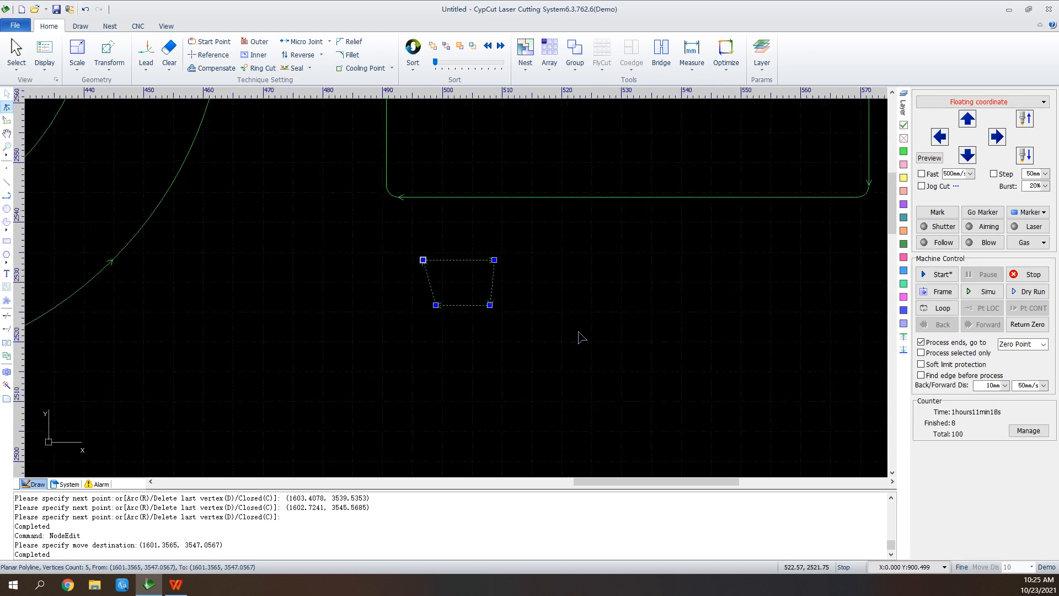
{"action": "scroll", "coordinate": [609, 148], "scroll_direction": "down", "scroll_amount": 4}
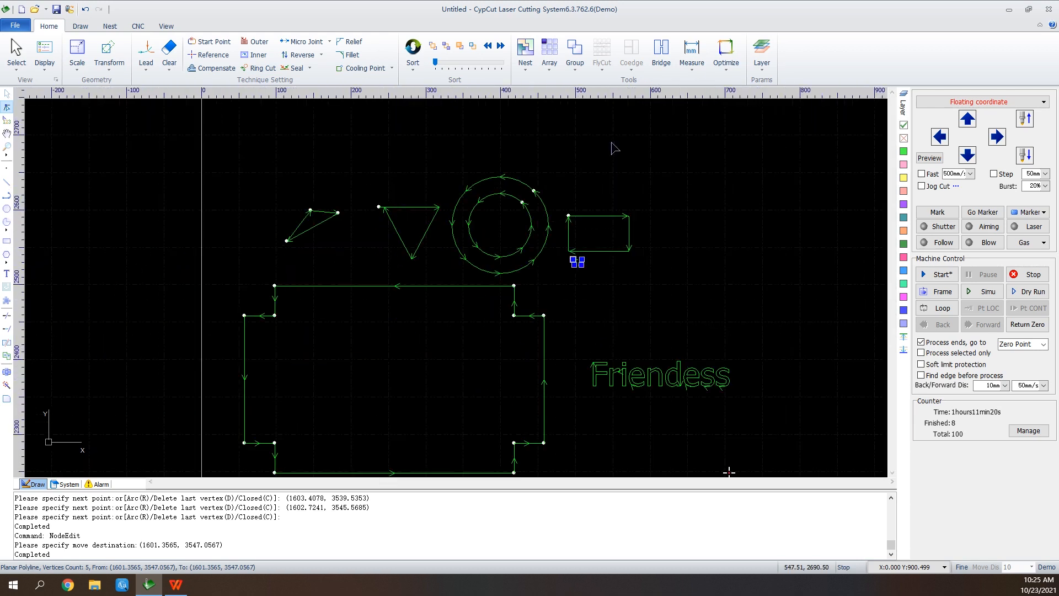
{"action": "scroll", "coordinate": [608, 161], "scroll_direction": "up", "scroll_amount": 2}
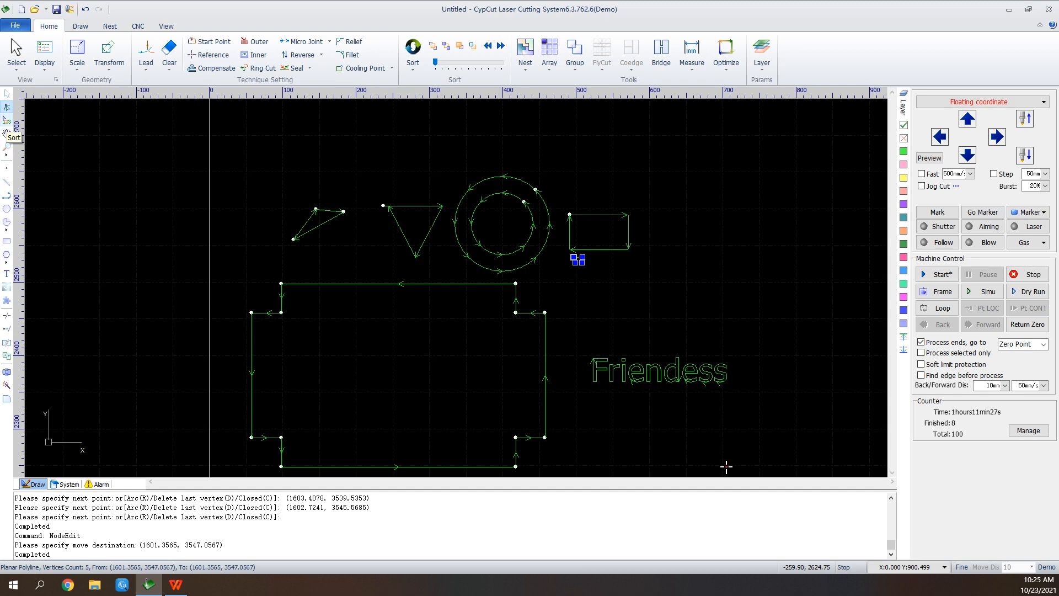
{"action": "left_click", "coordinate": [7, 120]}
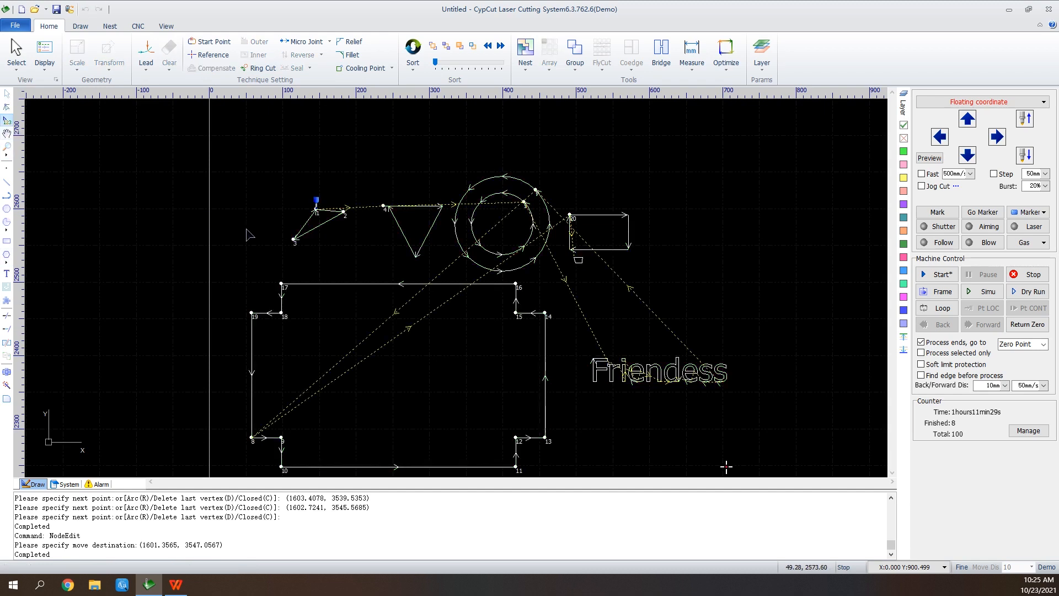
{"action": "left_click", "coordinate": [325, 224]}
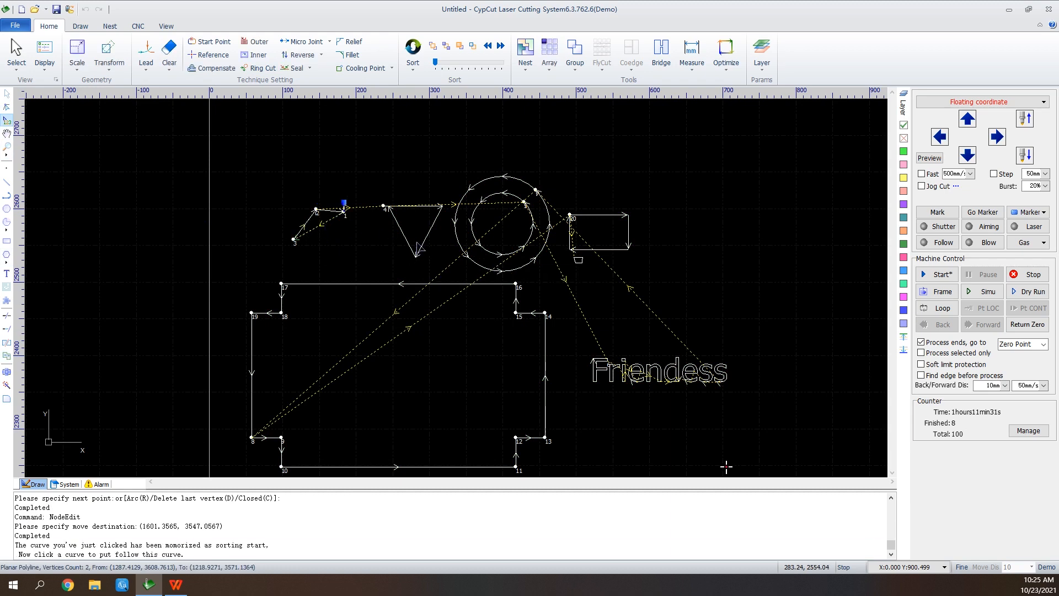
{"action": "left_click", "coordinate": [408, 242]}
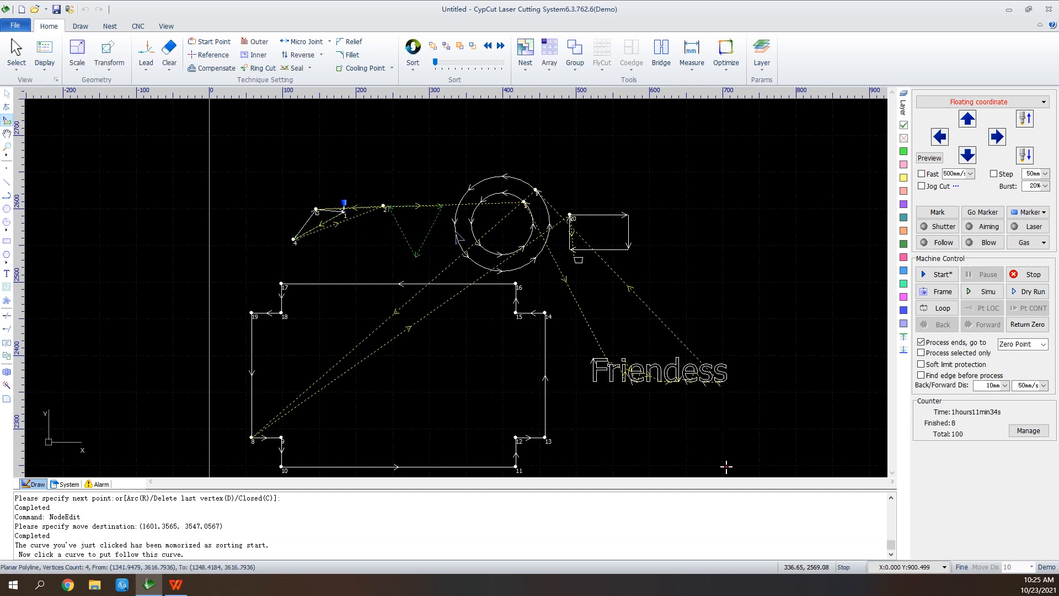
{"action": "left_click", "coordinate": [464, 228]}
{"action": "left_click", "coordinate": [457, 225]}
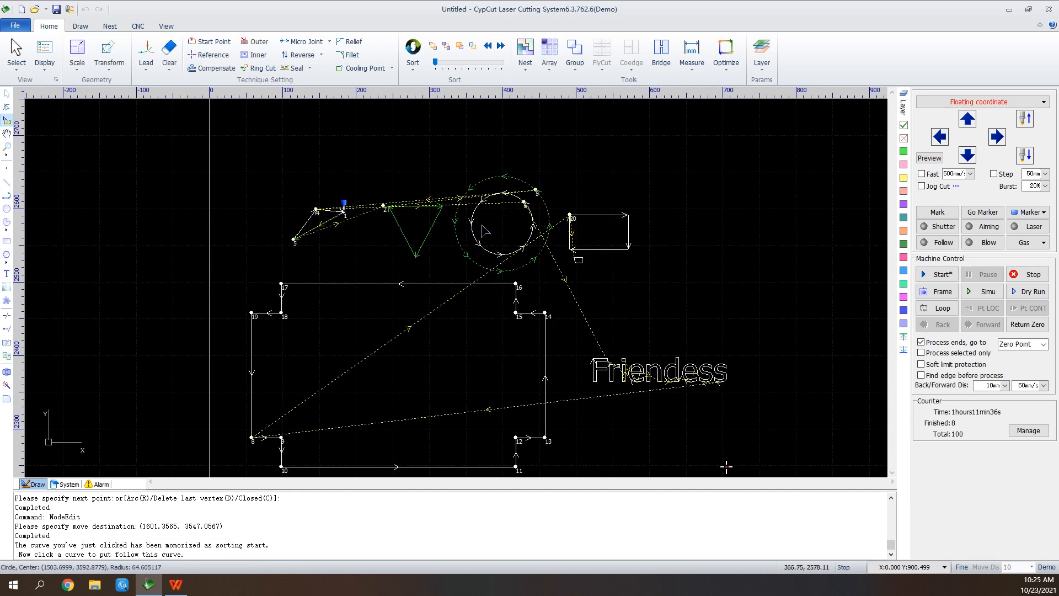
{"action": "left_click", "coordinate": [475, 231]}
{"action": "left_click", "coordinate": [605, 252]}
{"action": "left_click", "coordinate": [544, 320]}
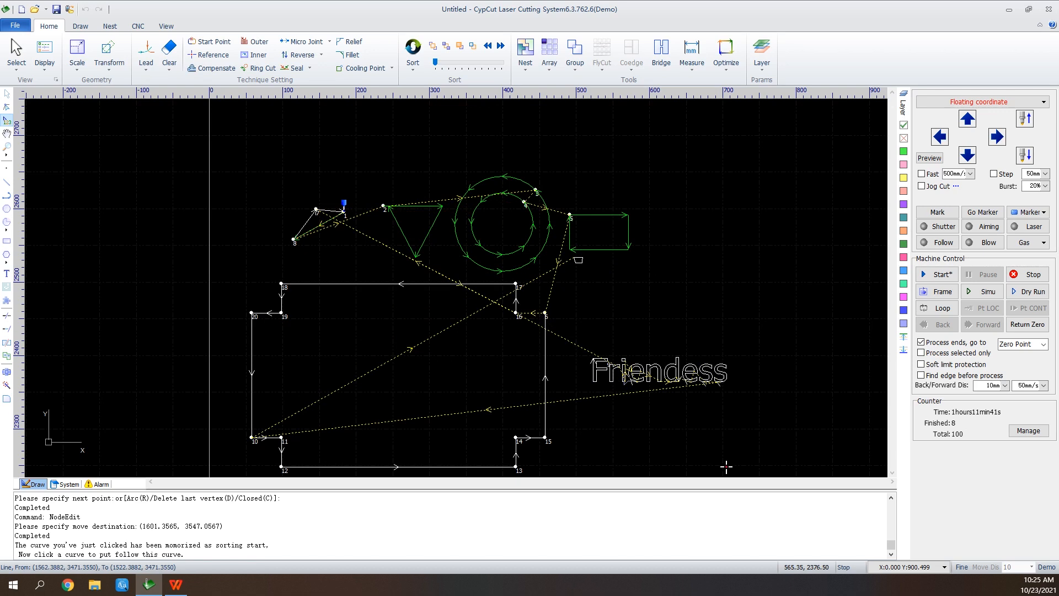
{"action": "left_click", "coordinate": [714, 376]}
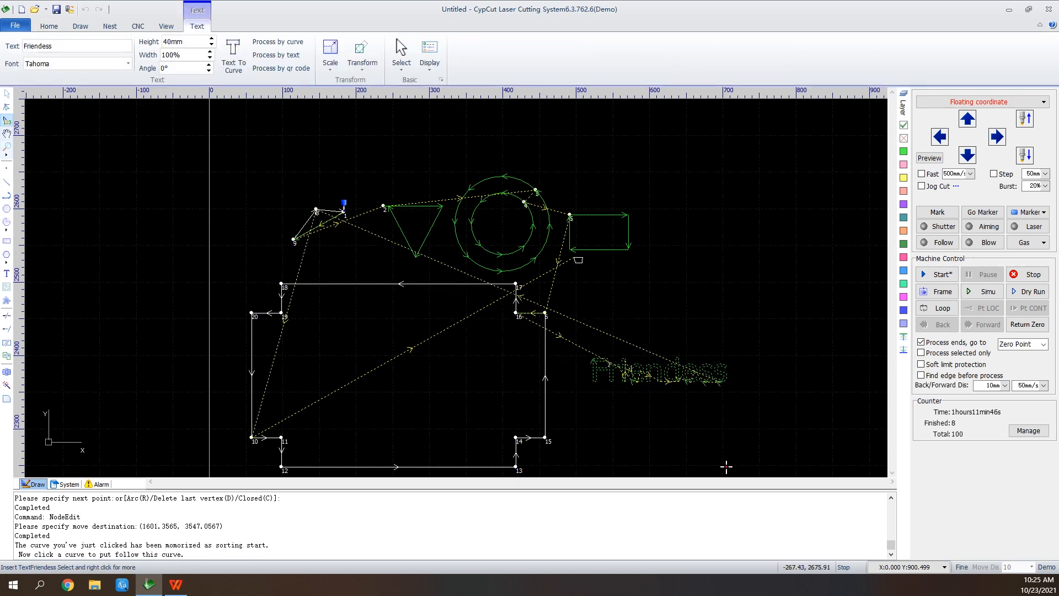
Pan across the drawing and fit all graphics into the view with Zoom All.
{"action": "left_click", "coordinate": [7, 134]}
{"action": "mouse_move", "coordinate": [344, 261]}
{"action": "left_mouse_down"}
{"action": "mouse_move", "coordinate": [360, 259]}
{"action": "mouse_move", "coordinate": [215, 169]}
{"action": "left_mouse_up"}
{"action": "mouse_move", "coordinate": [598, 374]}
{"action": "left_mouse_down"}
{"action": "mouse_move", "coordinate": [638, 326]}
{"action": "mouse_move", "coordinate": [628, 329]}
{"action": "left_mouse_up"}
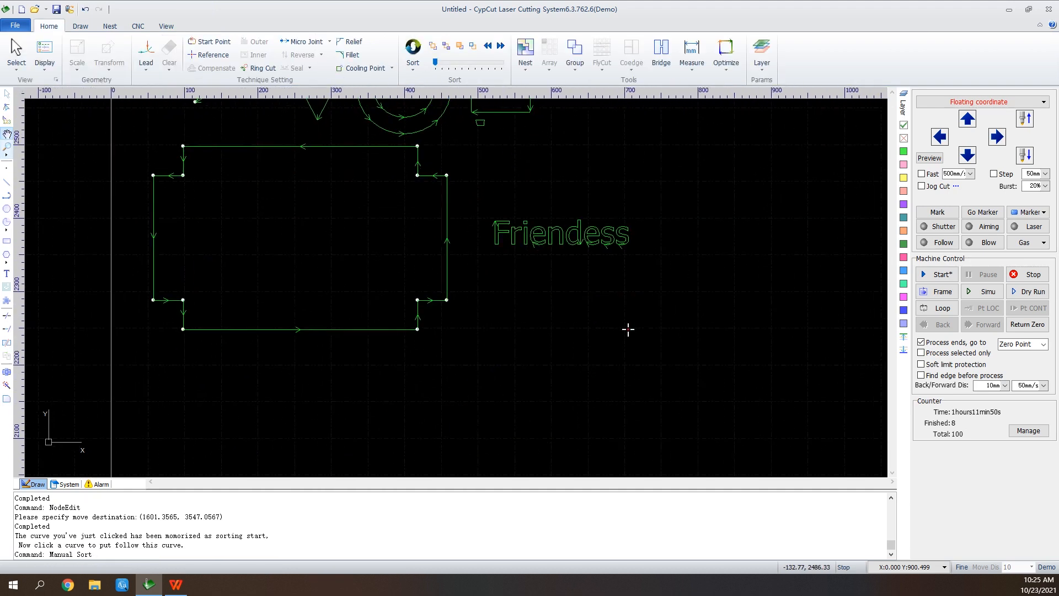
{"action": "left_click", "coordinate": [6, 150]}
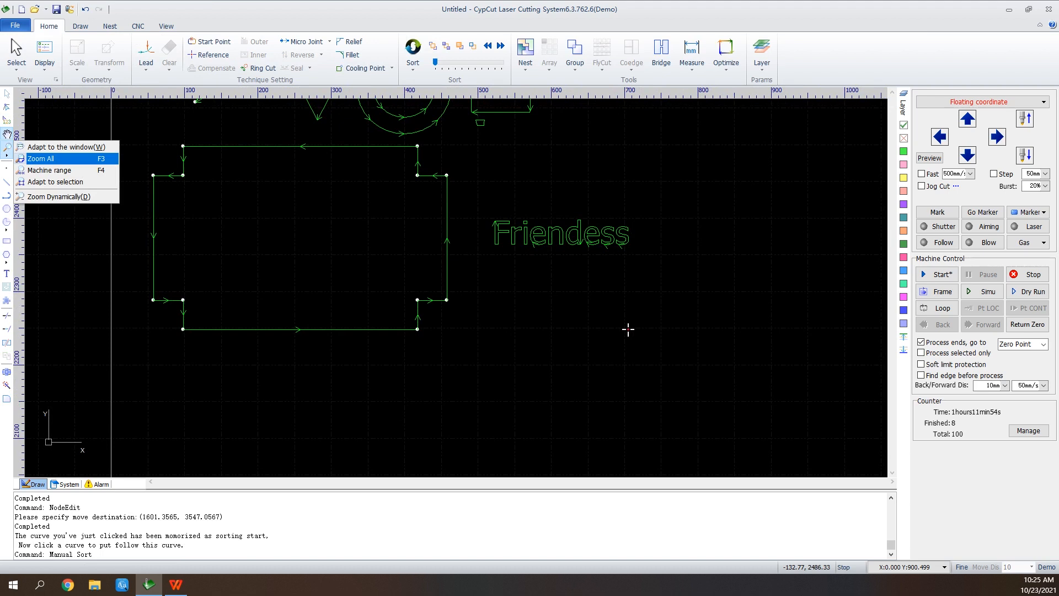
{"action": "left_click", "coordinate": [41, 158]}
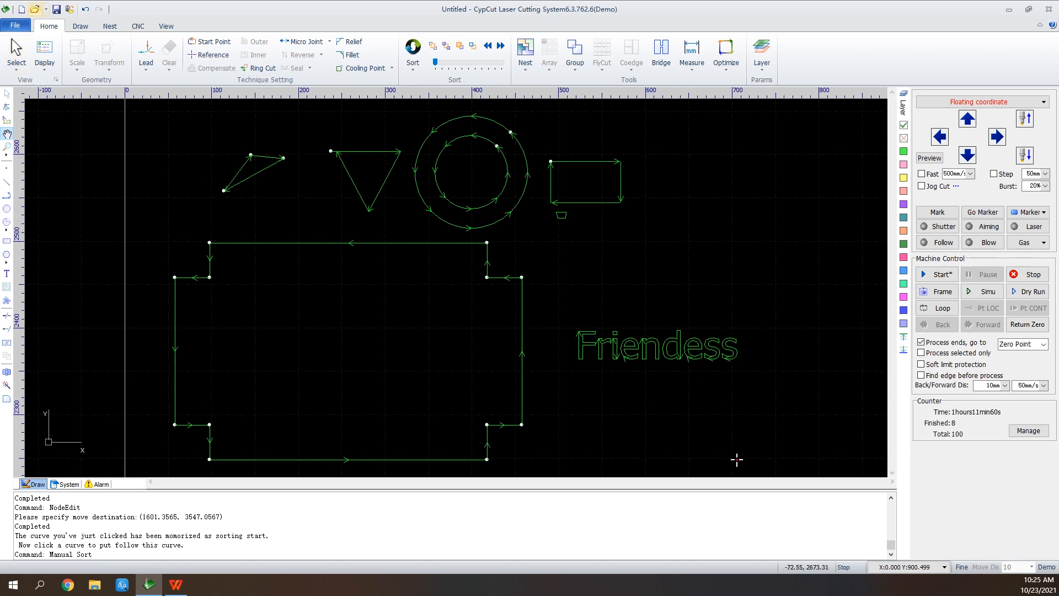
Open the drawing file "eg7批量" from the 桌面文档 folder.
{"action": "left_click", "coordinate": [34, 9]}
{"action": "left_click", "coordinate": [529, 308]}
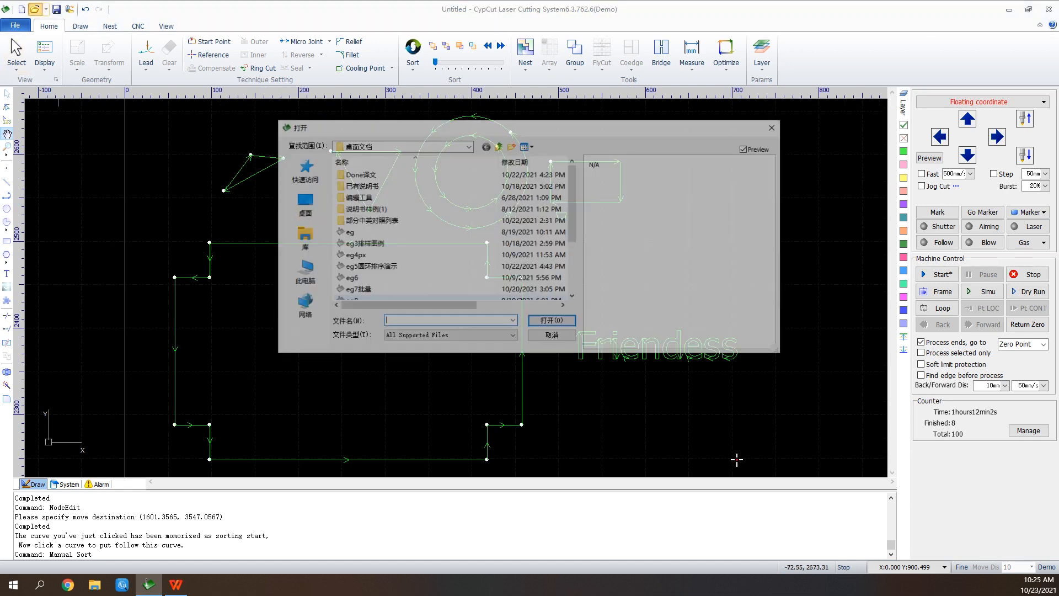
{"action": "left_click", "coordinate": [357, 290]}
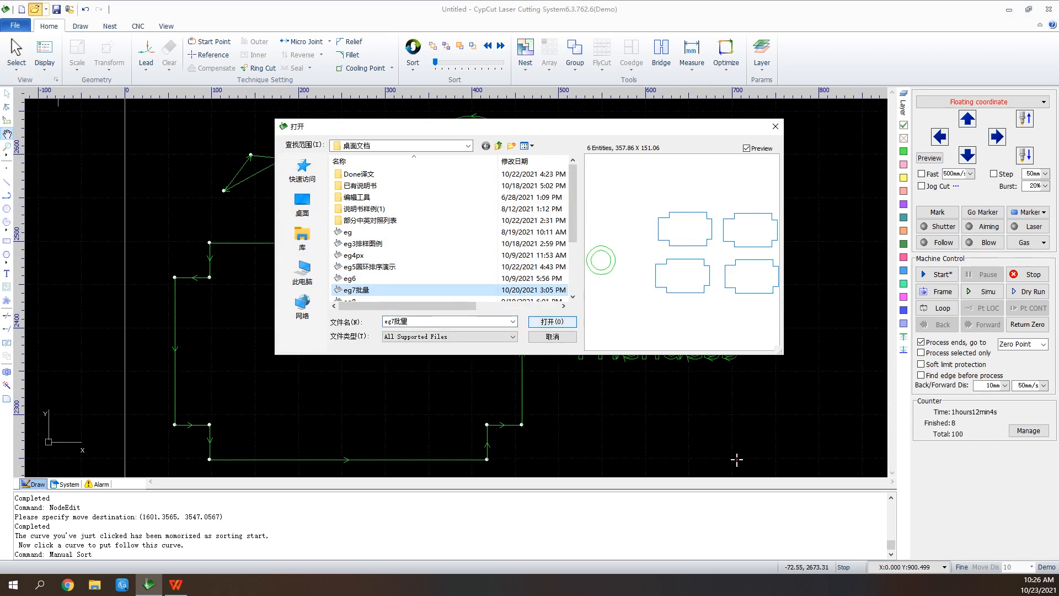
{"action": "left_click", "coordinate": [563, 324]}
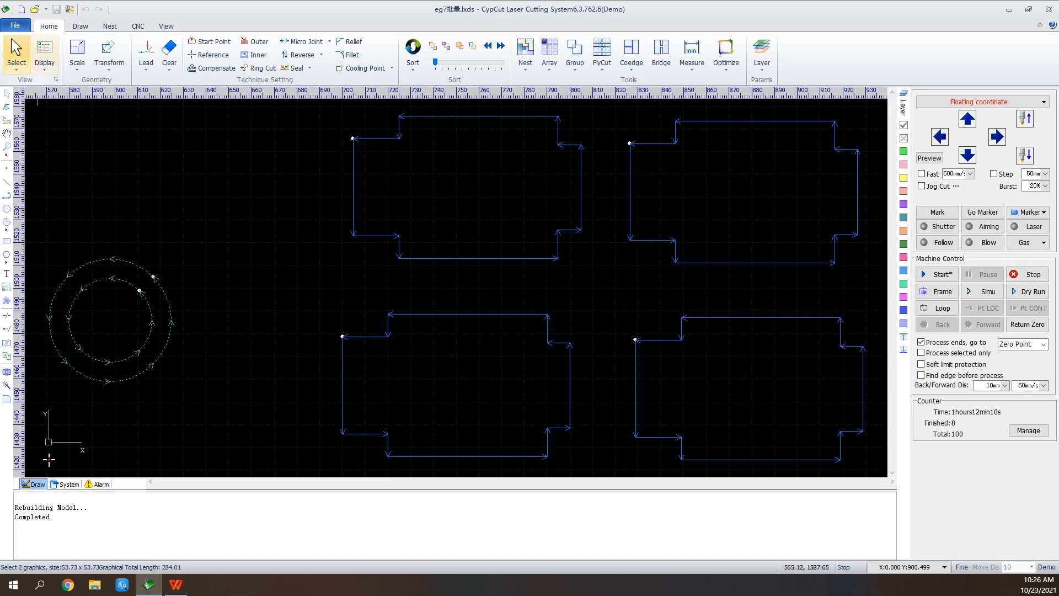
Batch-modify the upper-left notched part and its identical copies with a line lead-in of 20 mm length at 90°.
{"action": "left_click", "coordinate": [16, 55]}
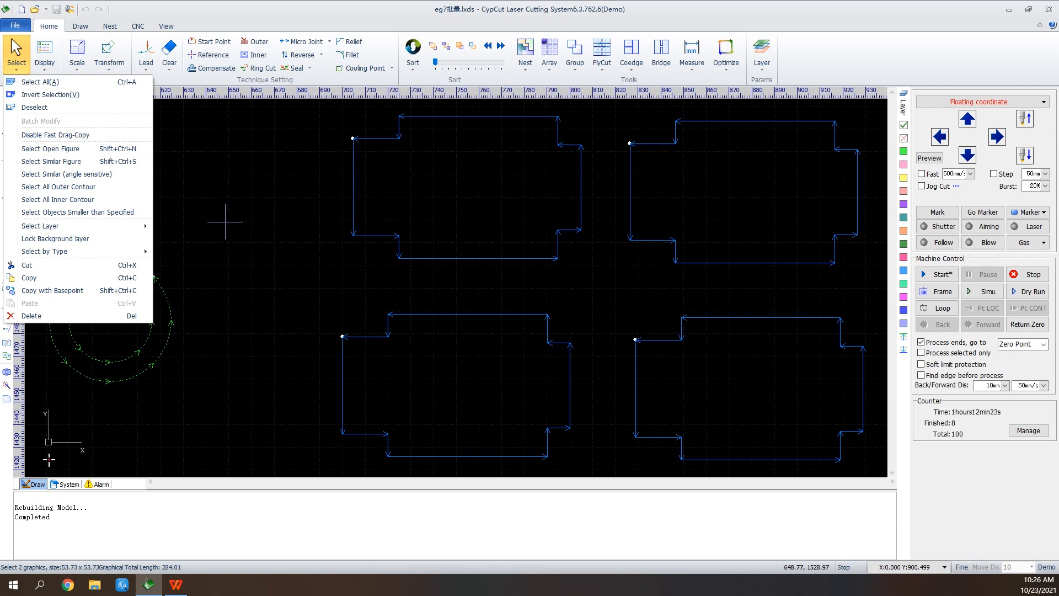
{"action": "left_click", "coordinate": [546, 144]}
{"action": "left_click_drag", "start_coordinate": [592, 129], "coordinate": [524, 194]}
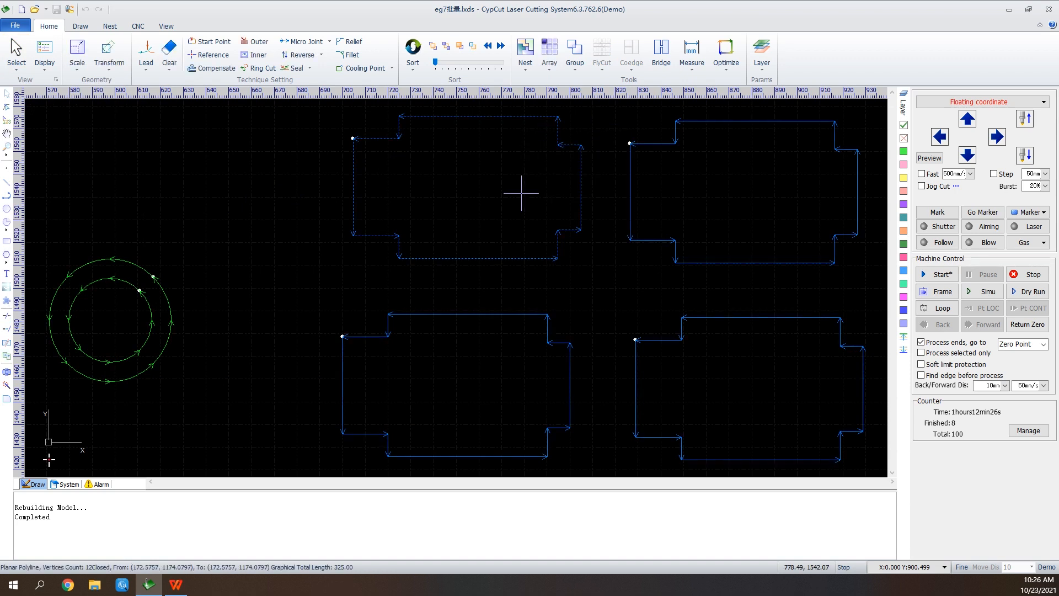
{"action": "left_click", "coordinate": [17, 55]}
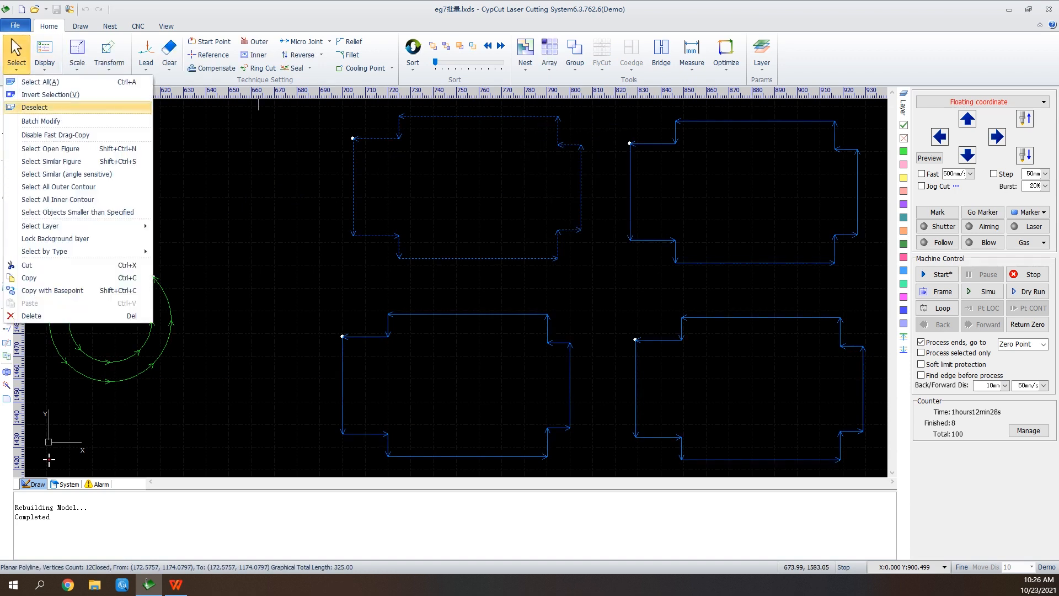
{"action": "left_click", "coordinate": [40, 121]}
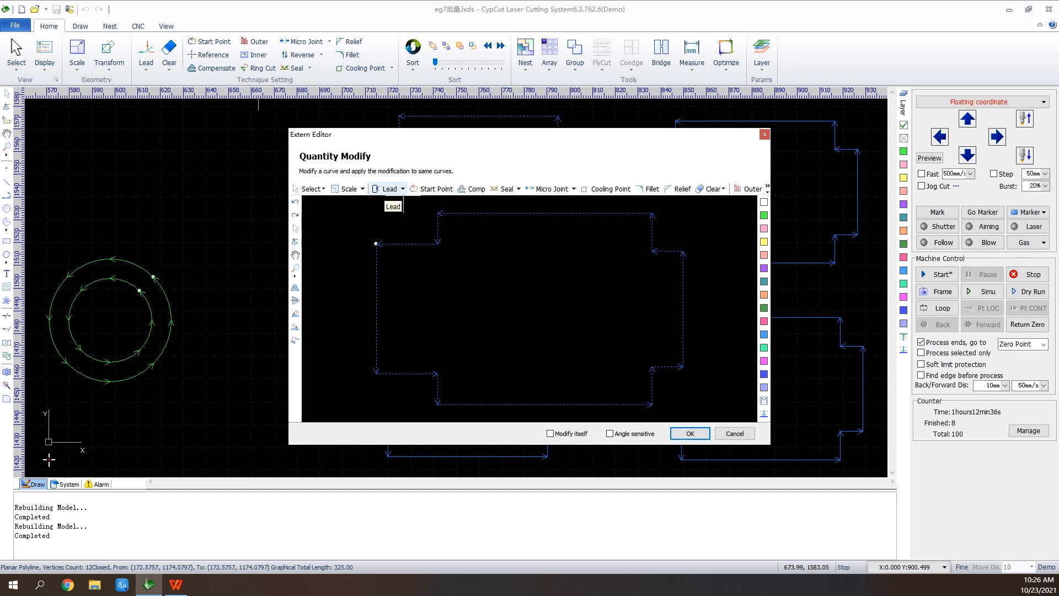
{"action": "left_click", "coordinate": [386, 189]}
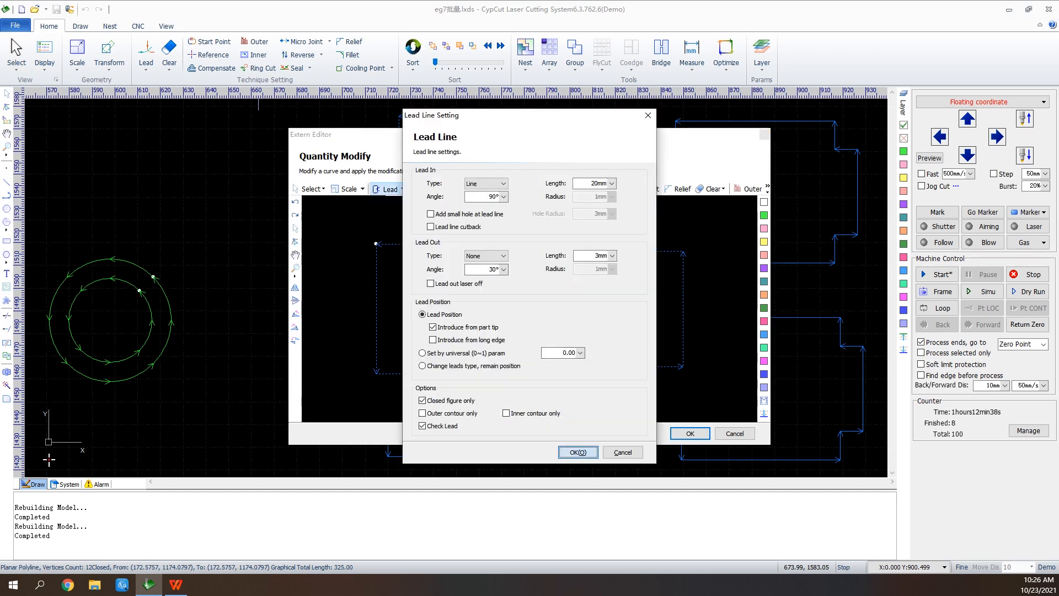
{"action": "left_click", "coordinate": [578, 452]}
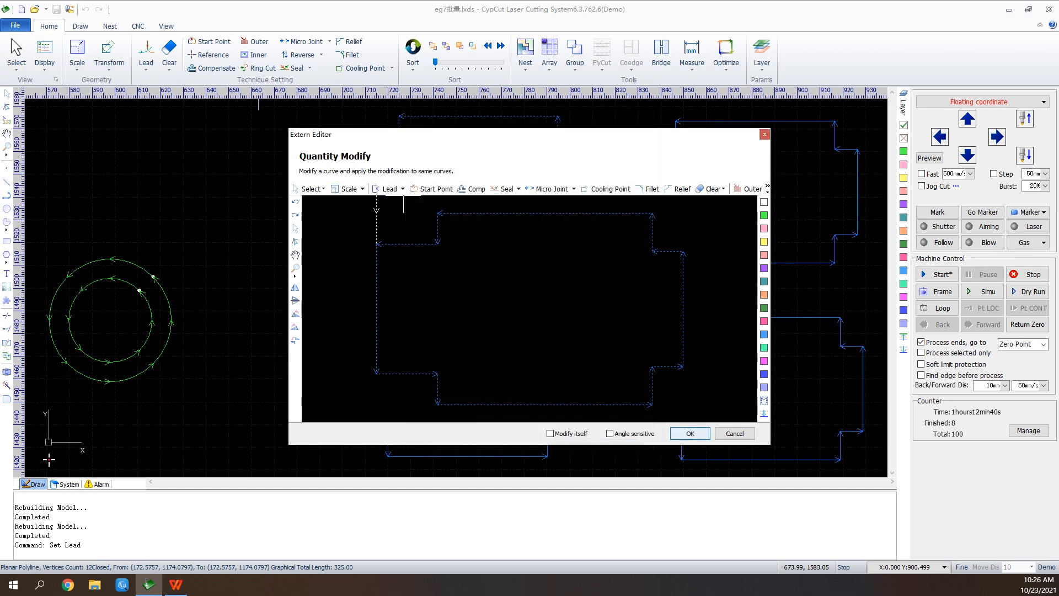
{"action": "left_click", "coordinate": [689, 433]}
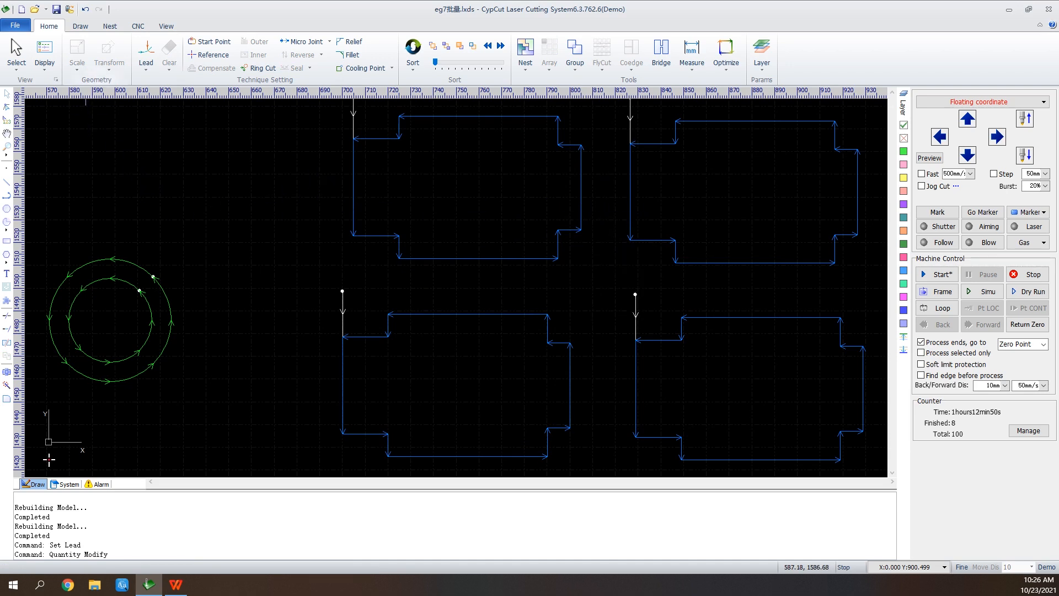
Turn on Disable Fast Drag-Copy, select the upper-left notched part and turn the option off again.
{"action": "left_click", "coordinate": [45, 55]}
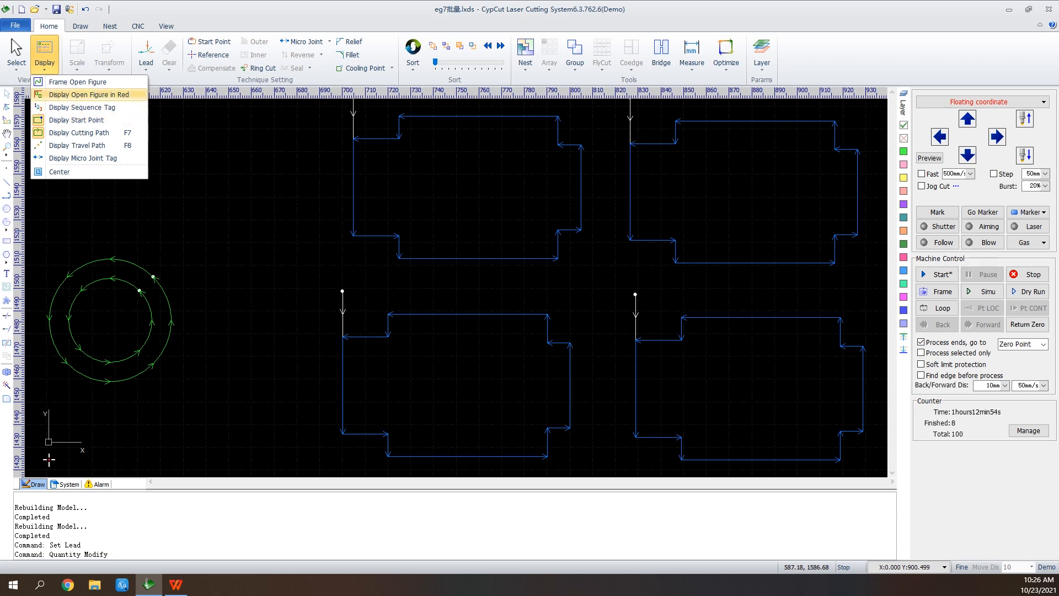
{"action": "left_click", "coordinate": [16, 55]}
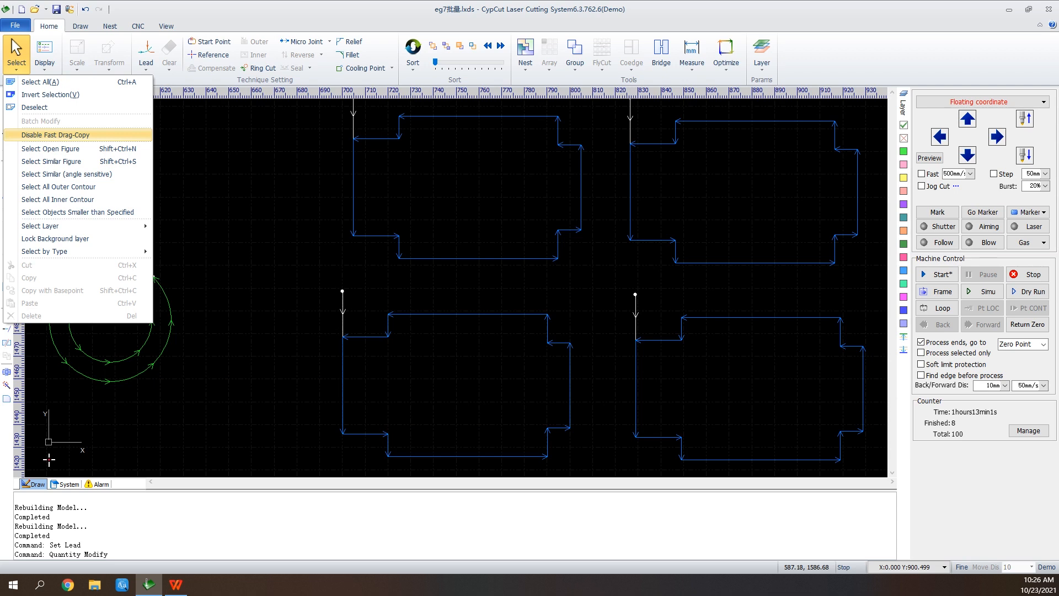
{"action": "left_click", "coordinate": [86, 135]}
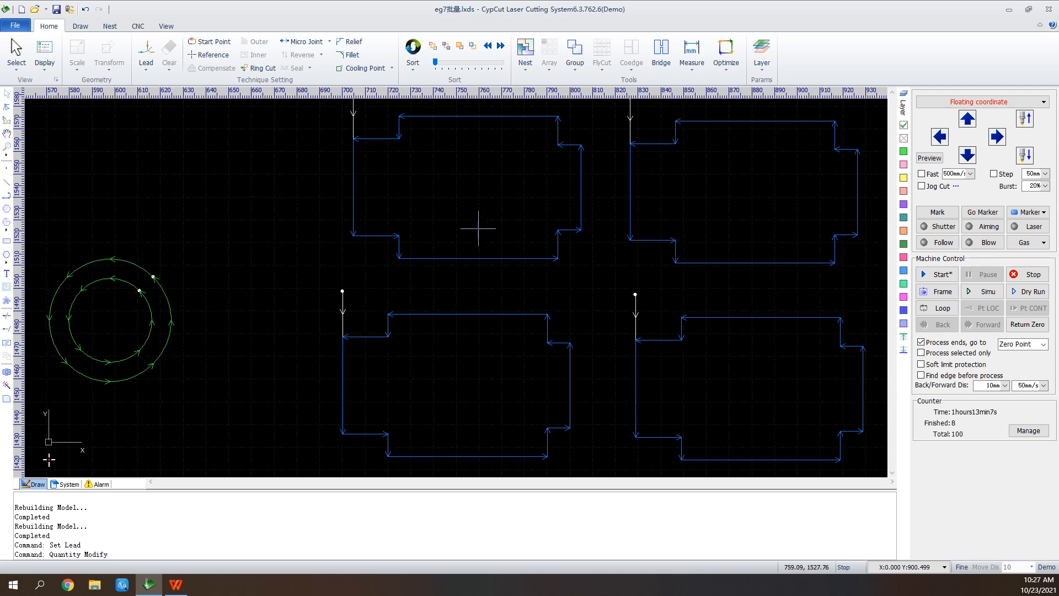
{"action": "left_click", "coordinate": [475, 258]}
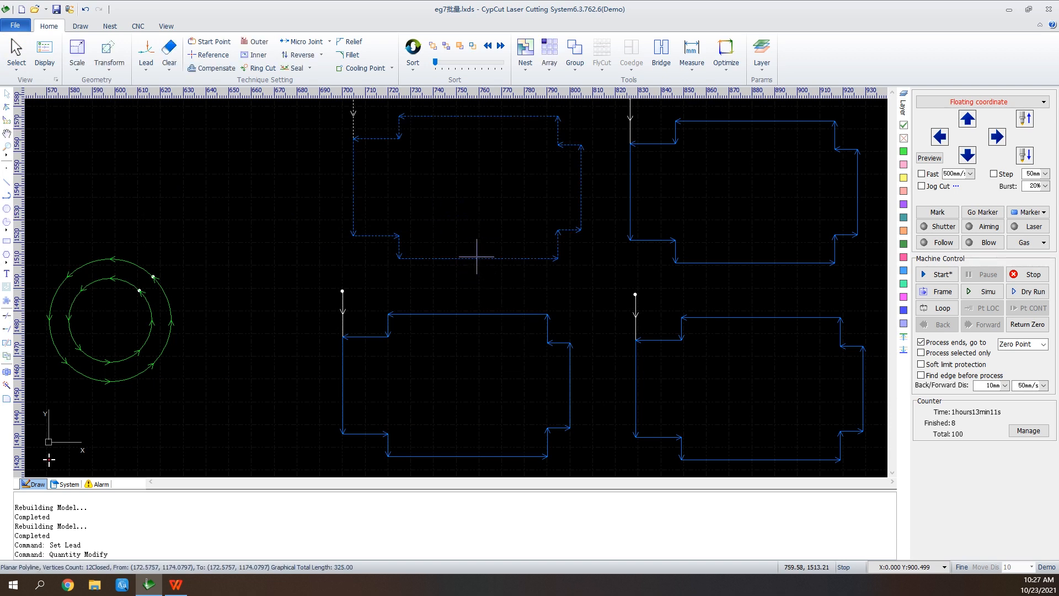
{"action": "left_click", "coordinate": [16, 56]}
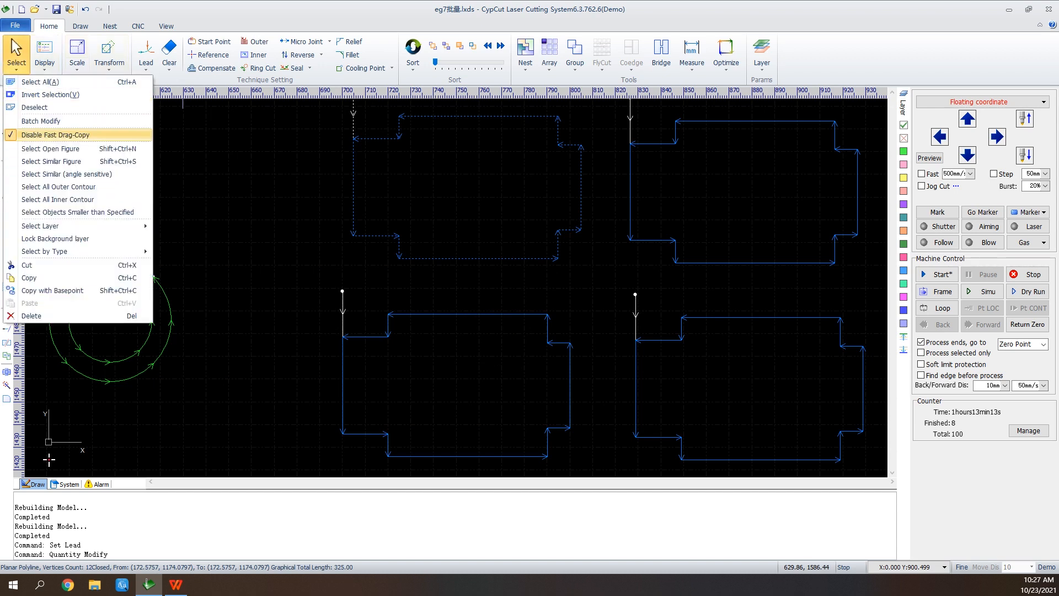
{"action": "left_click", "coordinate": [69, 134]}
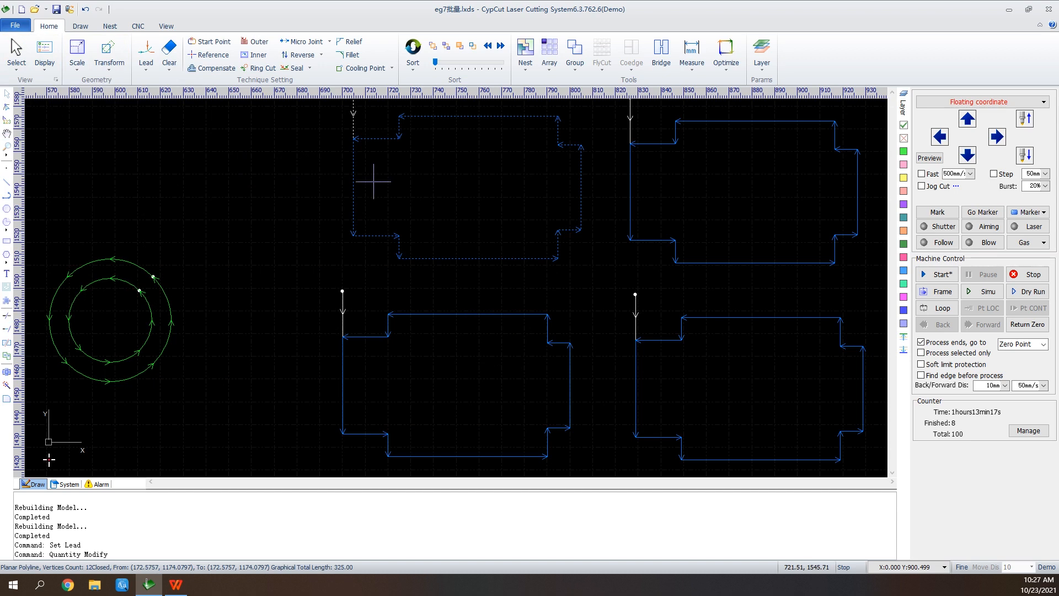
Select all graphics on Layer10 and clear the selection.
{"action": "left_click", "coordinate": [16, 55]}
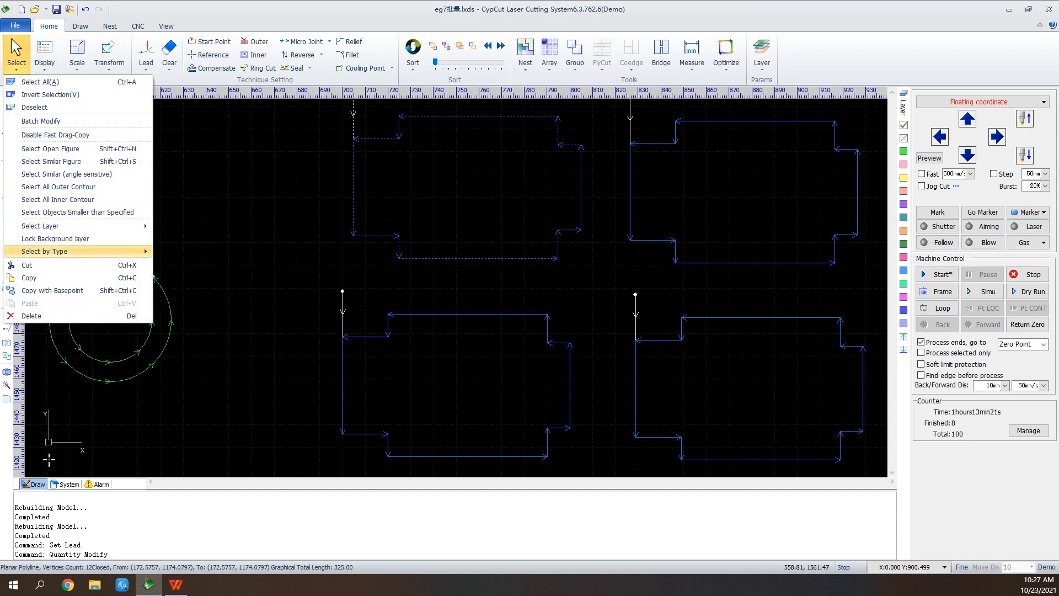
{"action": "mouse_move", "coordinate": [83, 251]}
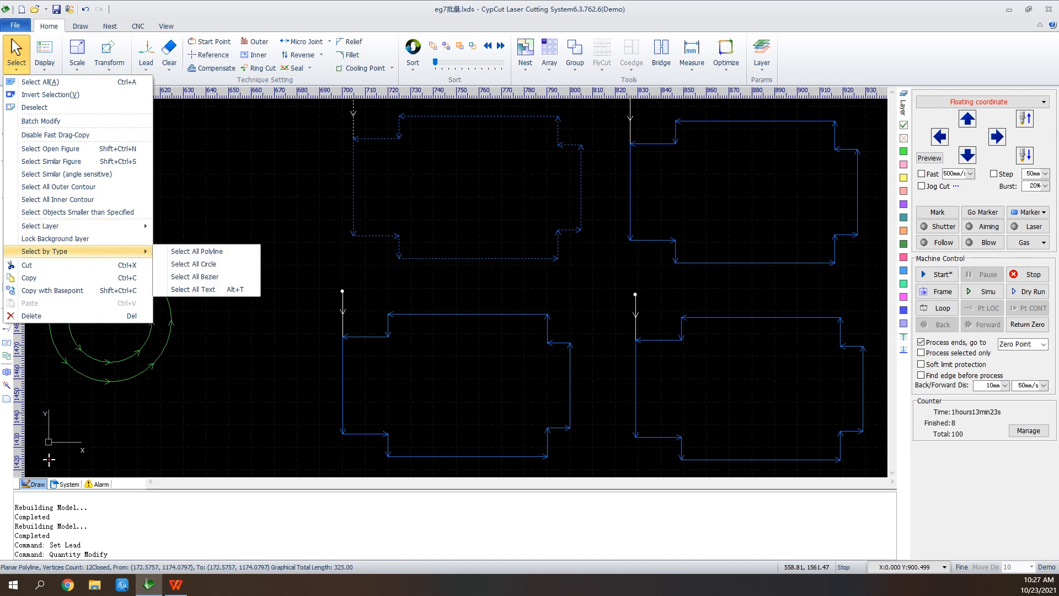
{"action": "mouse_move", "coordinate": [83, 225]}
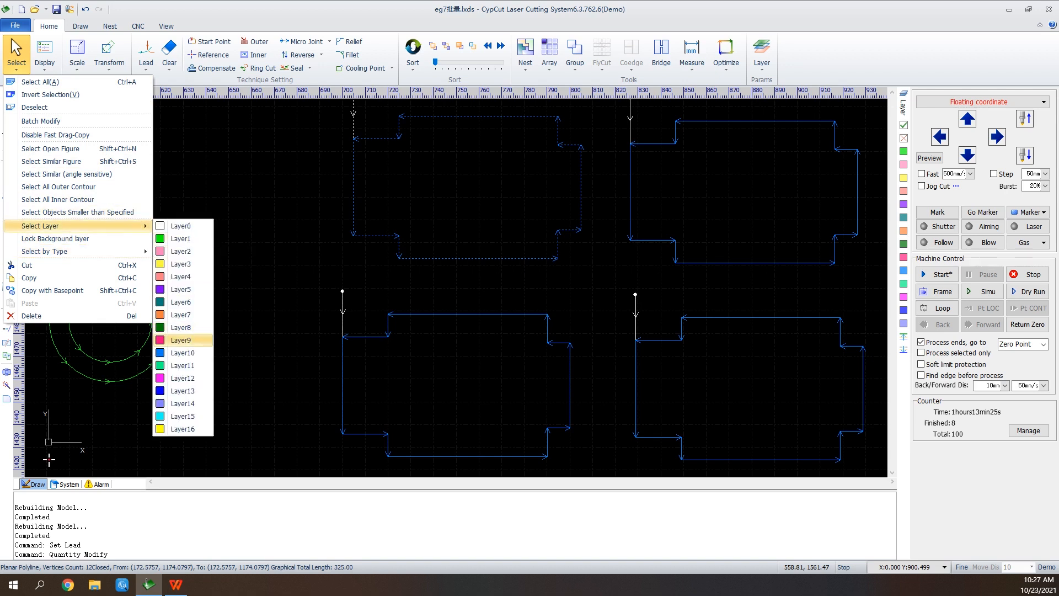
{"action": "left_click", "coordinate": [185, 352]}
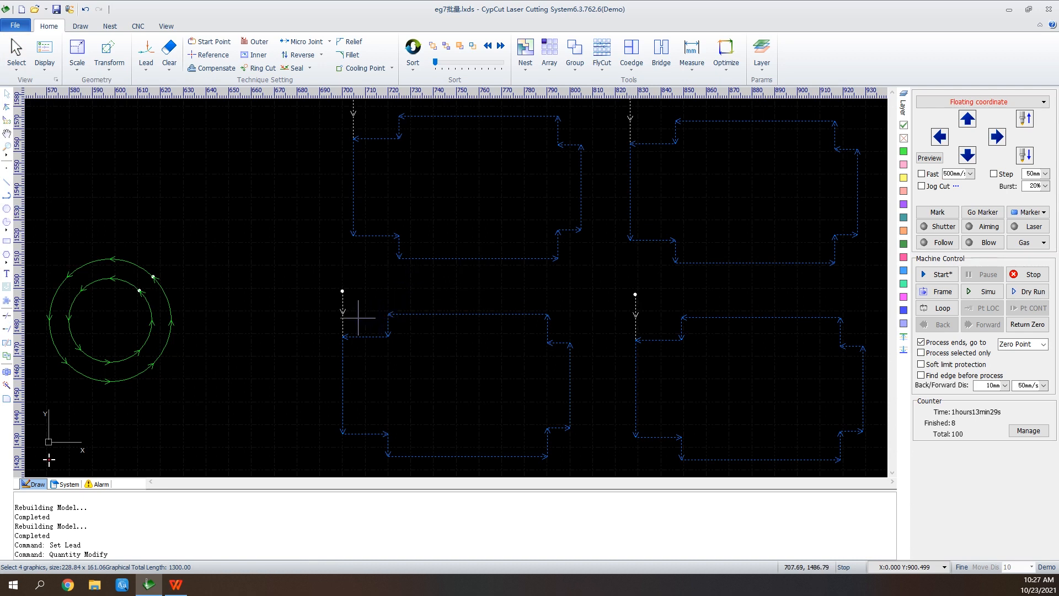
{"action": "scroll", "coordinate": [326, 343], "scroll_direction": "down", "scroll_amount": 2}
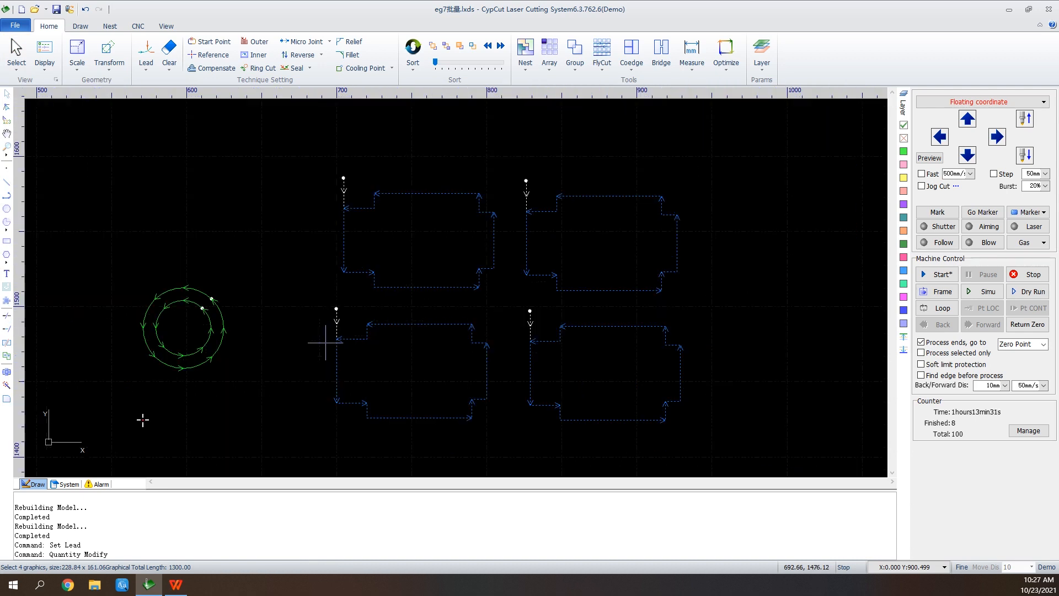
{"action": "left_click", "coordinate": [321, 164]}
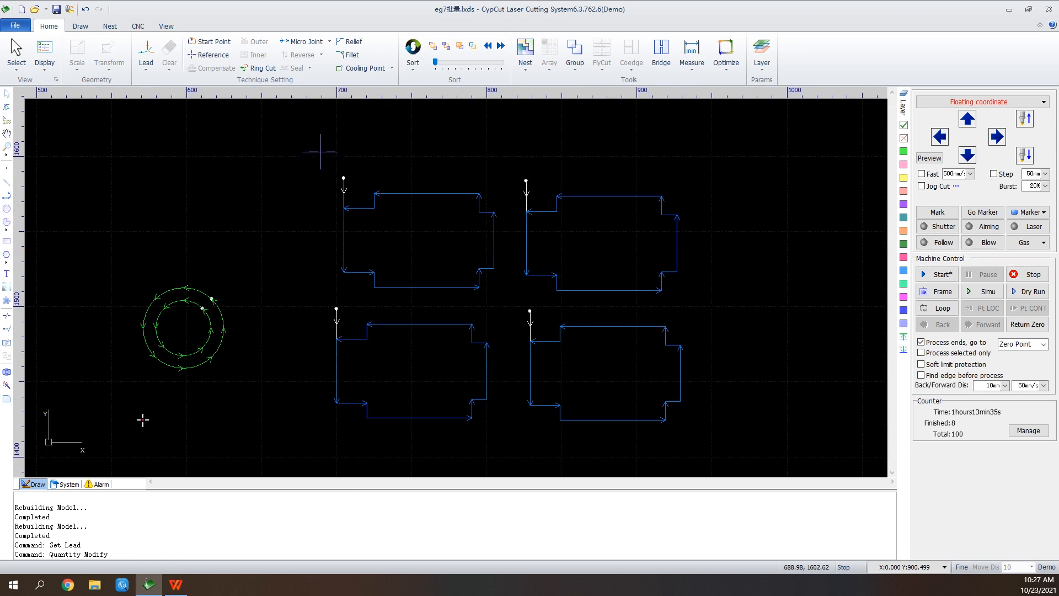
Select the upper-left notched part with an enclosing window, reselect it with a partial crossing window, and clear the selection.
{"action": "left_click_drag", "start_coordinate": [322, 161], "coordinate": [509, 302]}
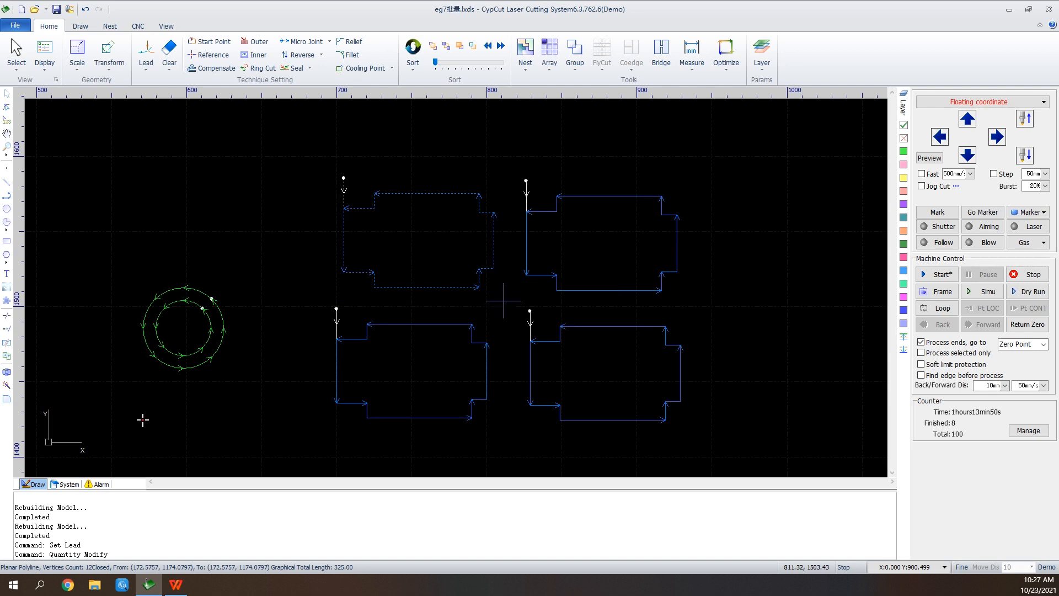
{"action": "left_click", "coordinate": [504, 301]}
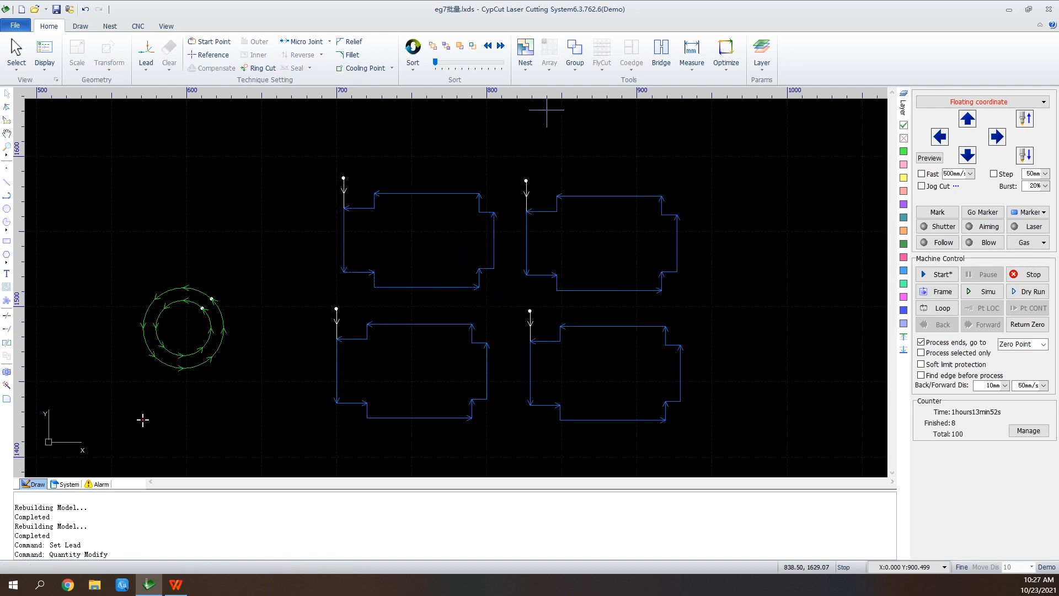
{"action": "left_click_drag", "start_coordinate": [494, 185], "coordinate": [420, 273]}
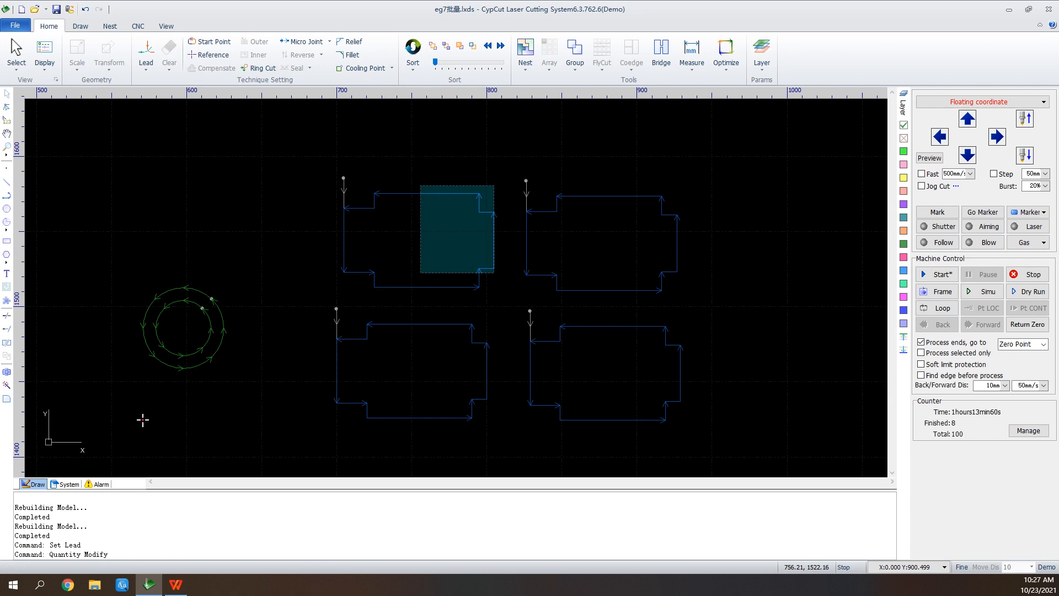
{"action": "left_click_drag", "start_coordinate": [421, 272], "coordinate": [421, 273]}
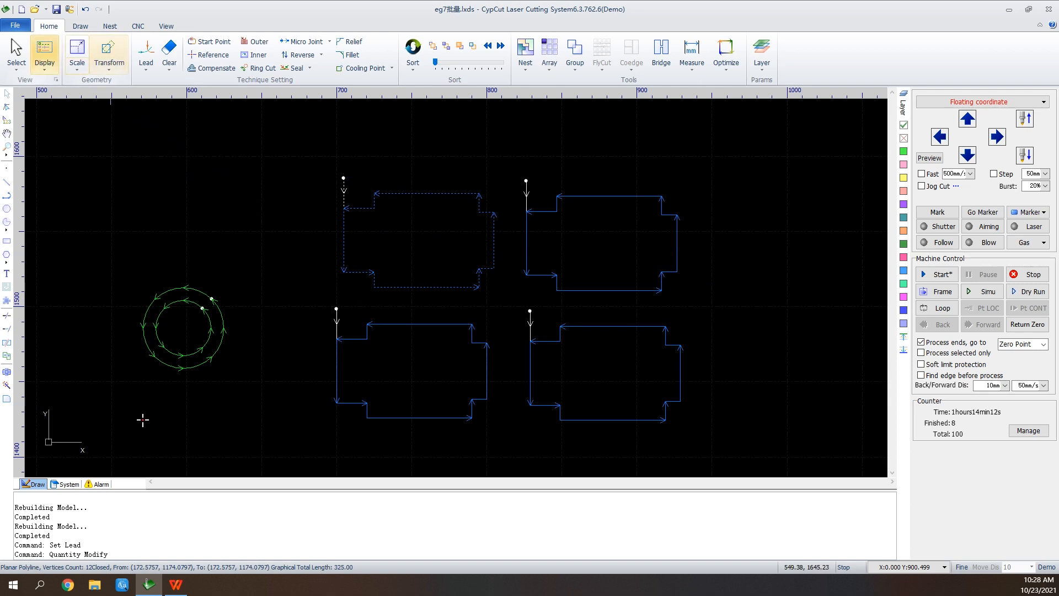
{"action": "left_click", "coordinate": [45, 55]}
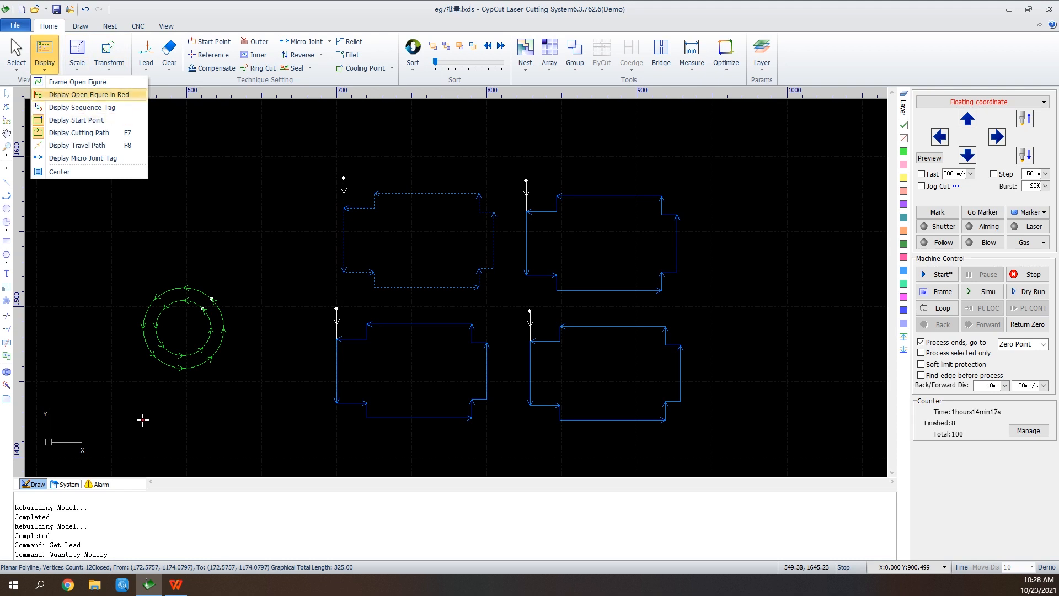
{"action": "left_click", "coordinate": [261, 225]}
Draw an open polyline with four straight segments above the concentric circles, leaving a gap before its start point.
{"action": "left_click", "coordinate": [7, 196]}
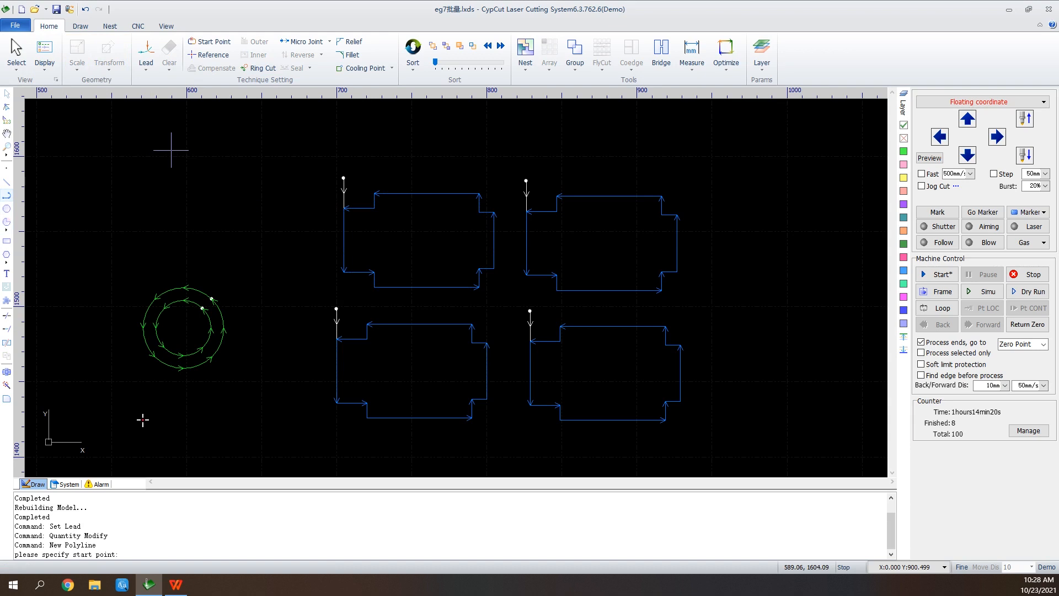
{"action": "left_click", "coordinate": [165, 148]}
{"action": "left_click", "coordinate": [262, 156]}
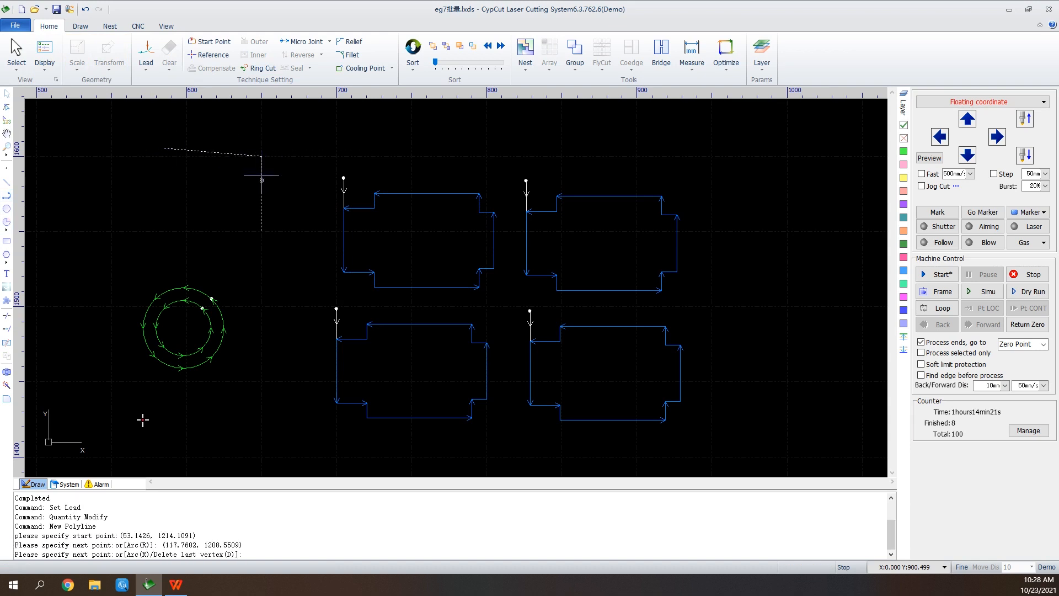
{"action": "left_click", "coordinate": [257, 235]}
{"action": "left_click", "coordinate": [172, 223]}
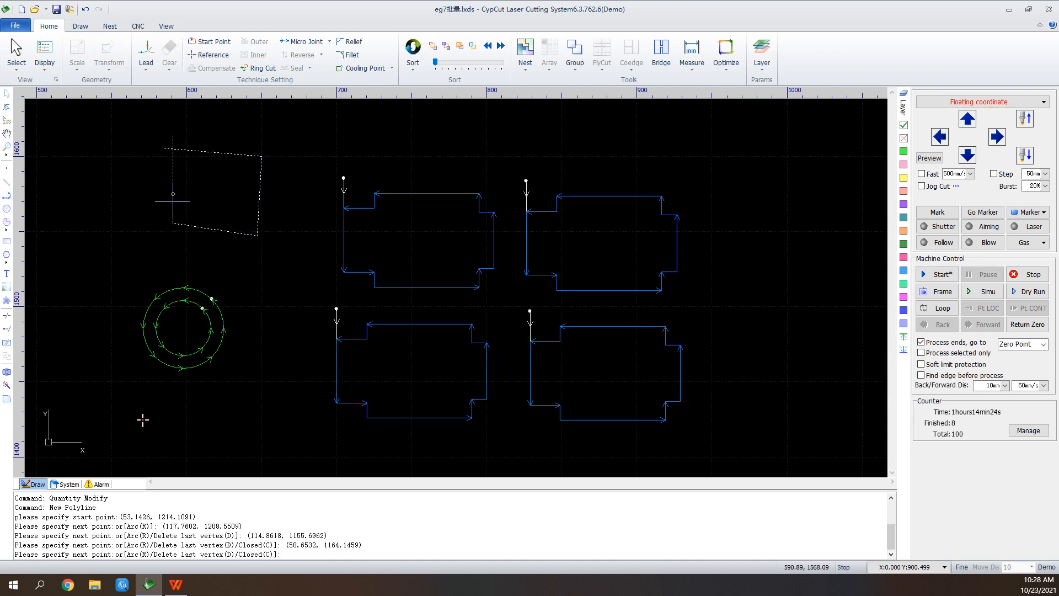
{"action": "left_click", "coordinate": [173, 163]}
{"action": "right_click", "coordinate": [173, 164]}
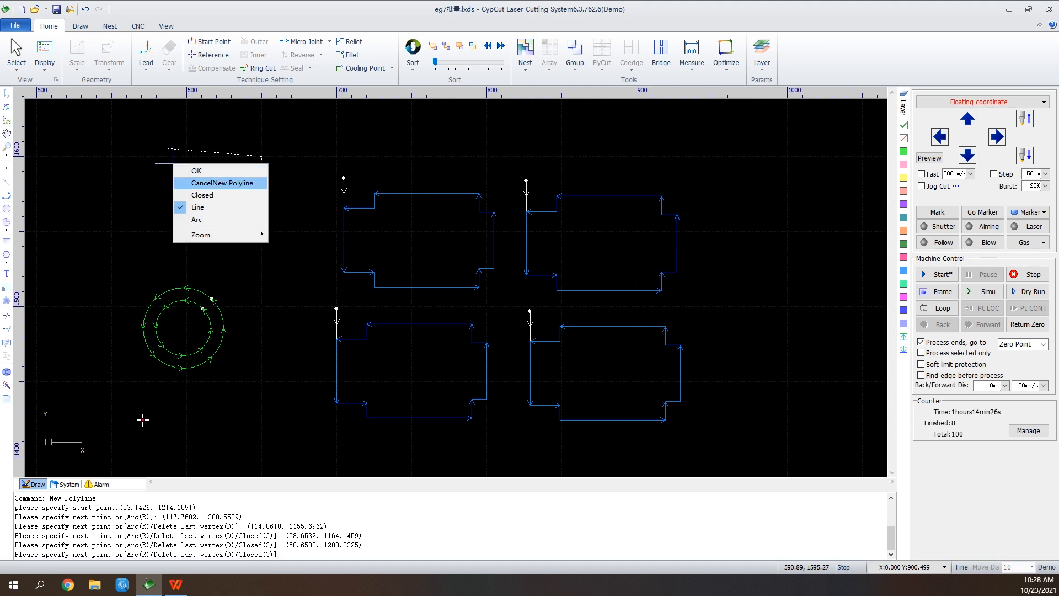
{"action": "left_click", "coordinate": [221, 171]}
Turn Display Open Figure in Red on and off again, and deselect the open polyline.
{"action": "left_click", "coordinate": [45, 55]}
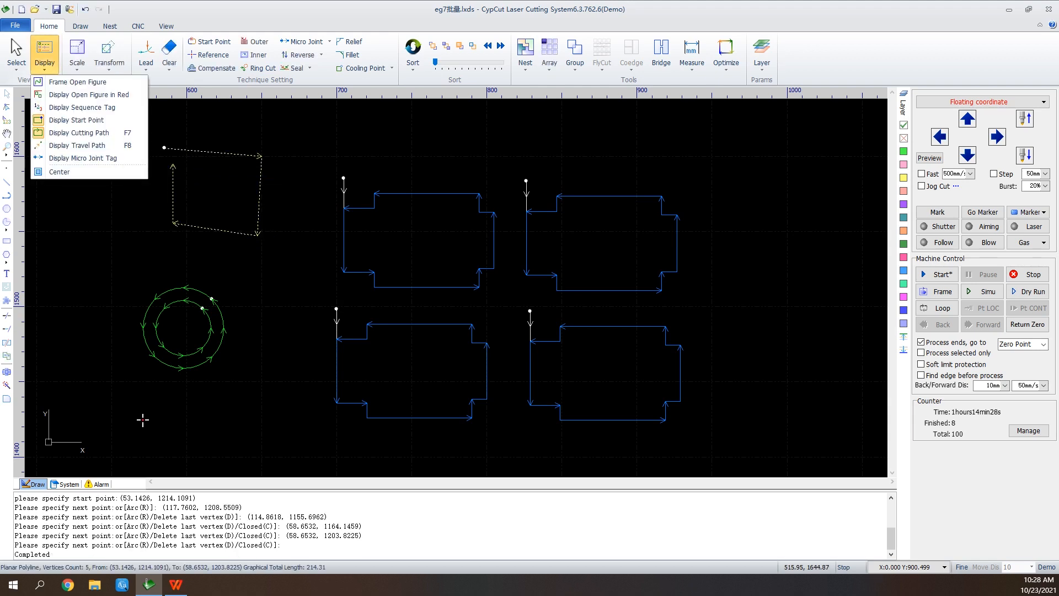
{"action": "left_click", "coordinate": [88, 94]}
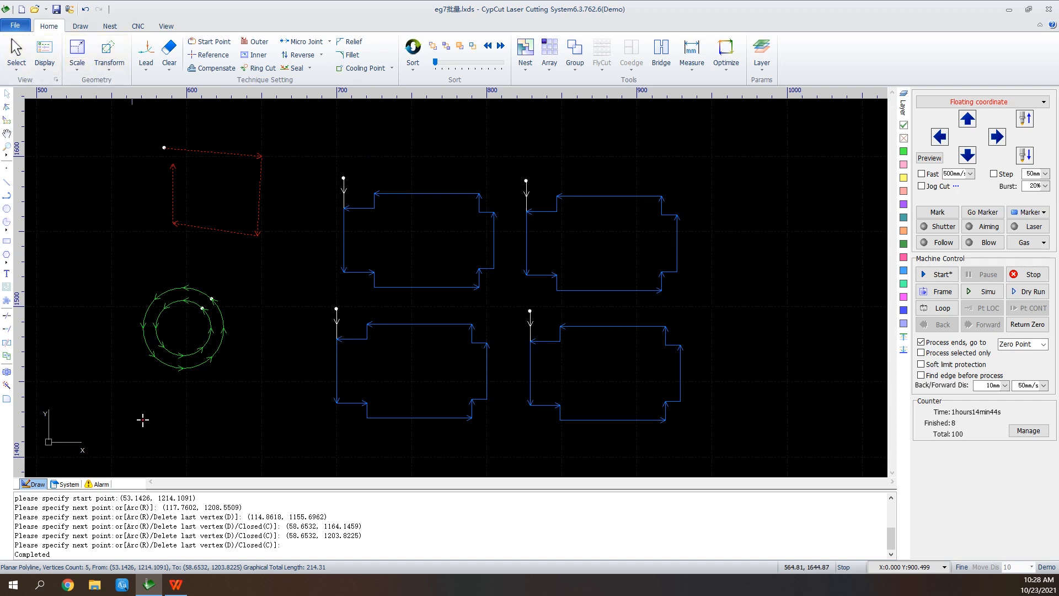
{"action": "left_click", "coordinate": [45, 55]}
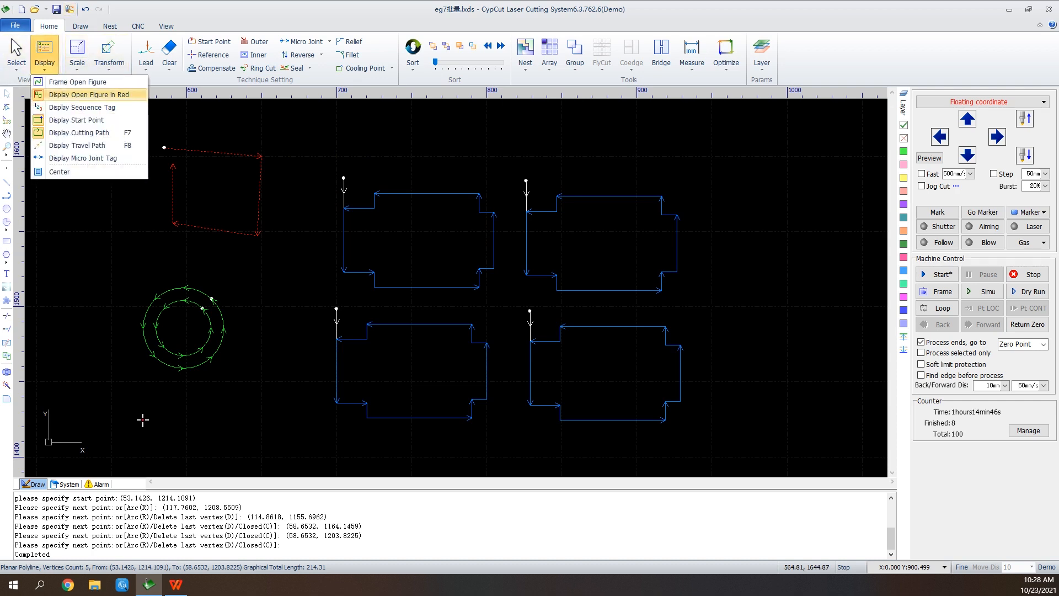
{"action": "left_click", "coordinate": [88, 95]}
{"action": "left_click", "coordinate": [44, 55]}
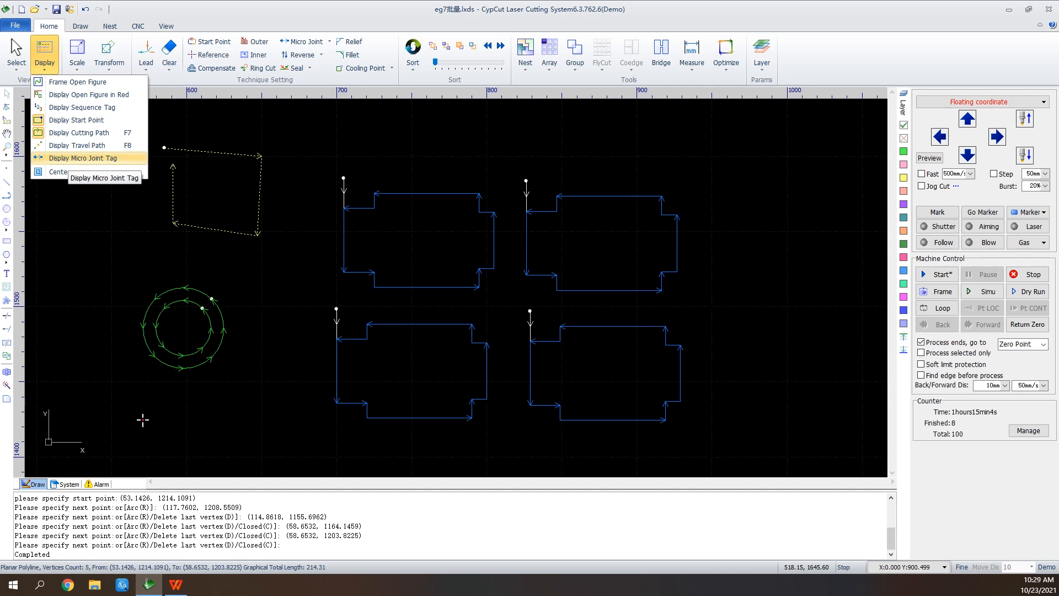
{"action": "left_click", "coordinate": [515, 142]}
Draw a rectangle about 19 mm by 11 mm in the empty area beside the upper-right notched part.
{"action": "scroll", "coordinate": [803, 211], "scroll_direction": "up", "scroll_amount": 5}
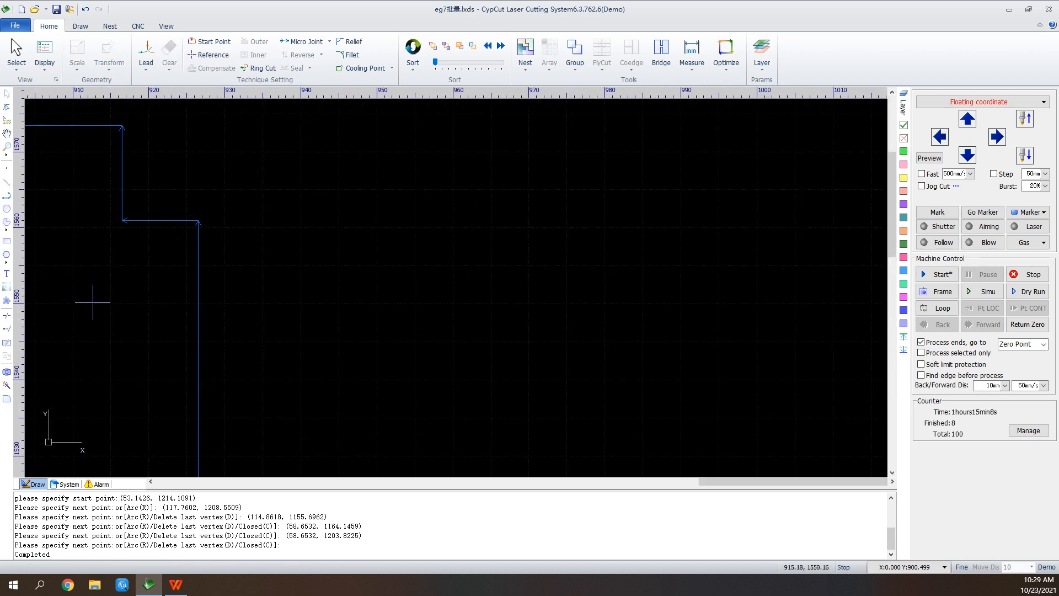
{"action": "key", "text": "r"}
{"action": "left_click", "coordinate": [561, 238]}
{"action": "left_click", "coordinate": [704, 322]}
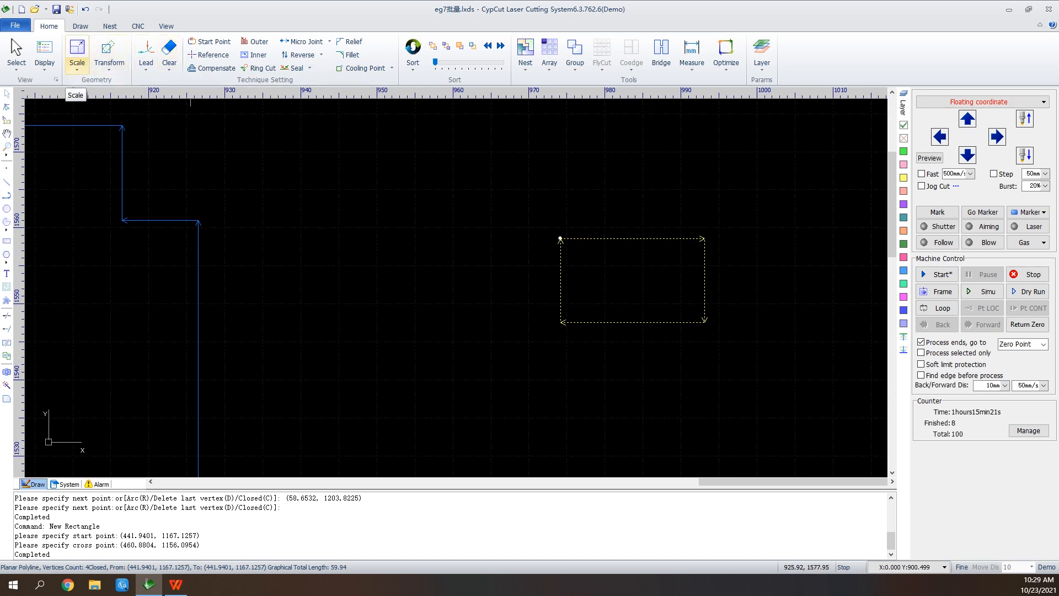
Scale the selected rectangle to 50 mm wide by 70 mm high, with Top-Left as the scale center.
{"action": "left_click", "coordinate": [77, 65]}
{"action": "left_click", "coordinate": [76, 49]}
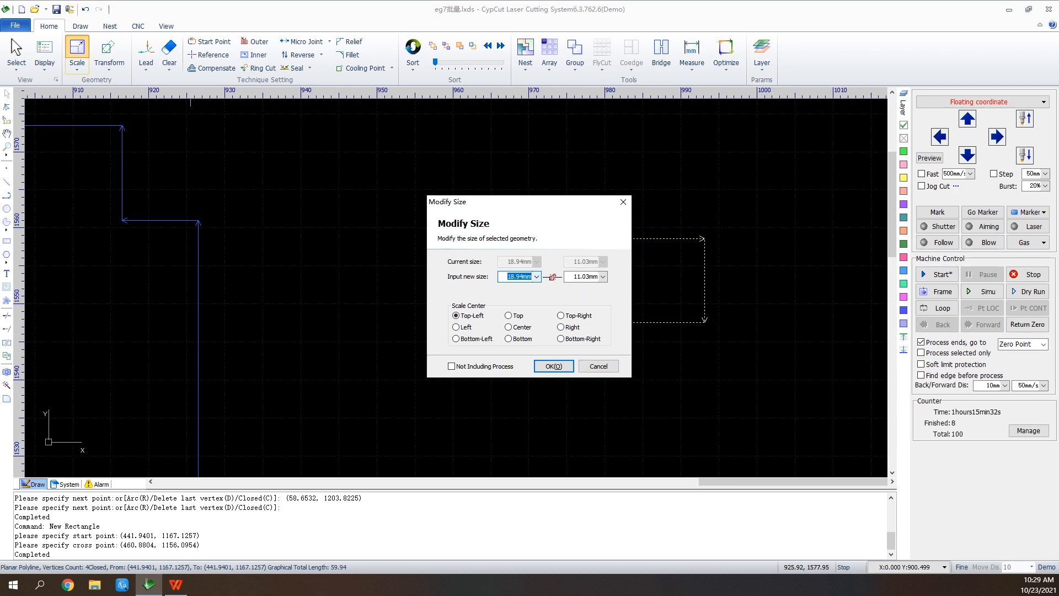
{"action": "left_click", "coordinate": [536, 276]}
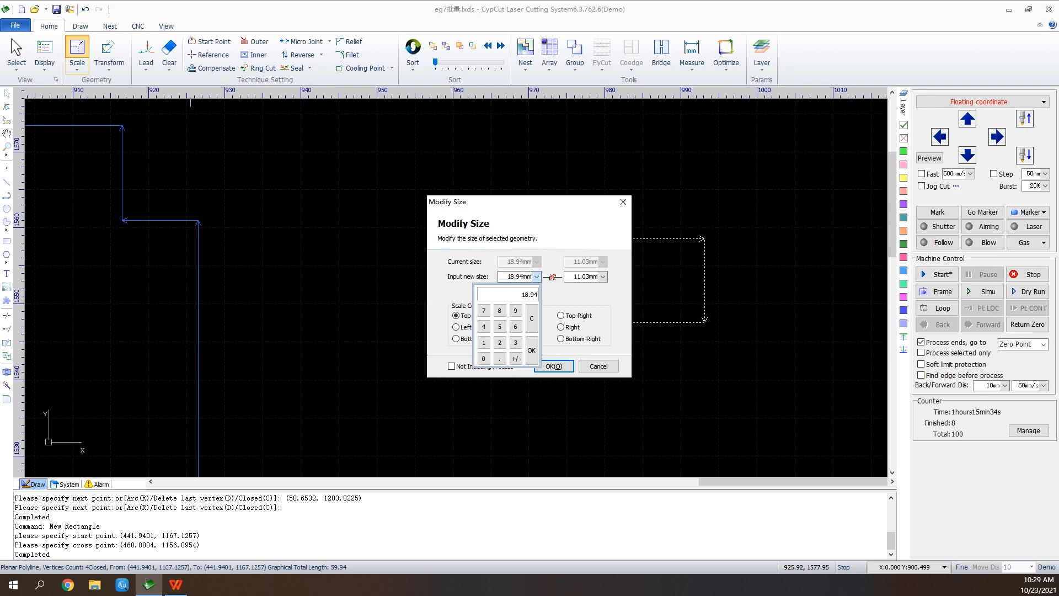
{"action": "type", "text": "5"}
{"action": "type", "text": "0mm"}
{"action": "left_click", "coordinate": [532, 350]}
{"action": "left_click", "coordinate": [603, 277]}
{"action": "type", "text": "70"}
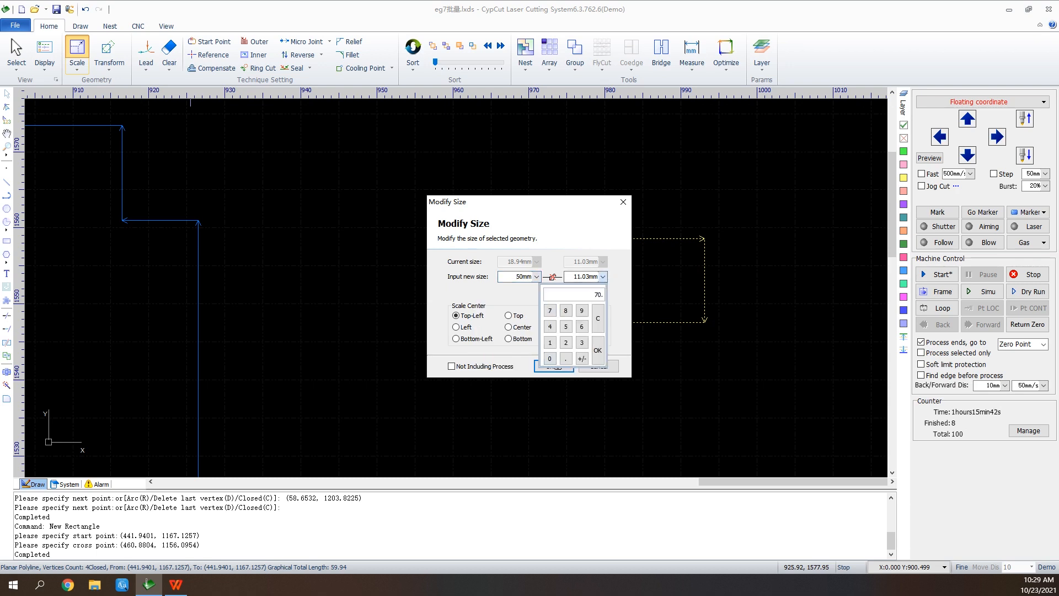
{"action": "left_click", "coordinate": [597, 350]}
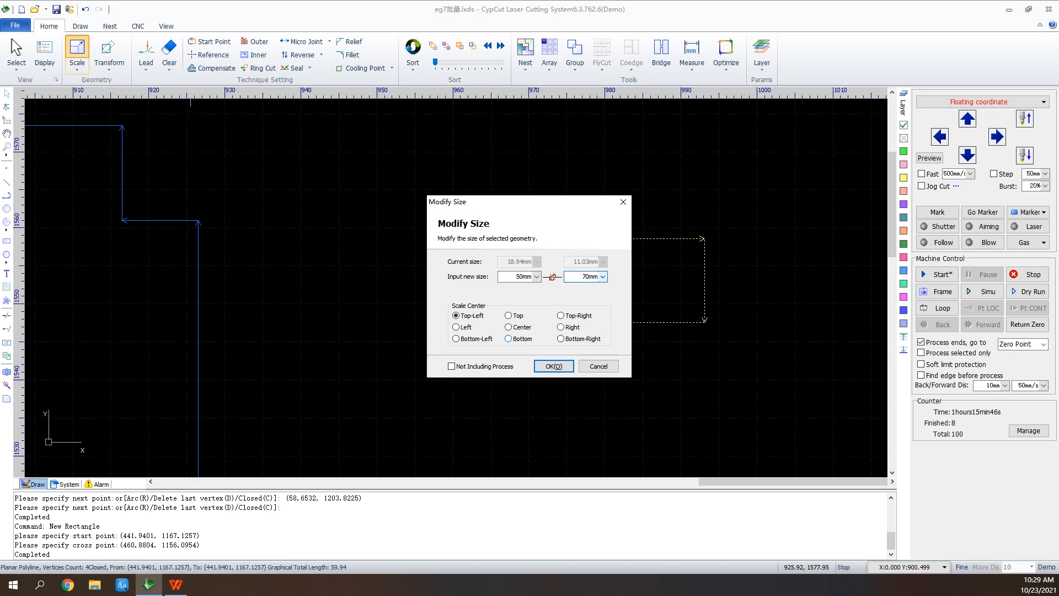
{"action": "left_click", "coordinate": [554, 366]}
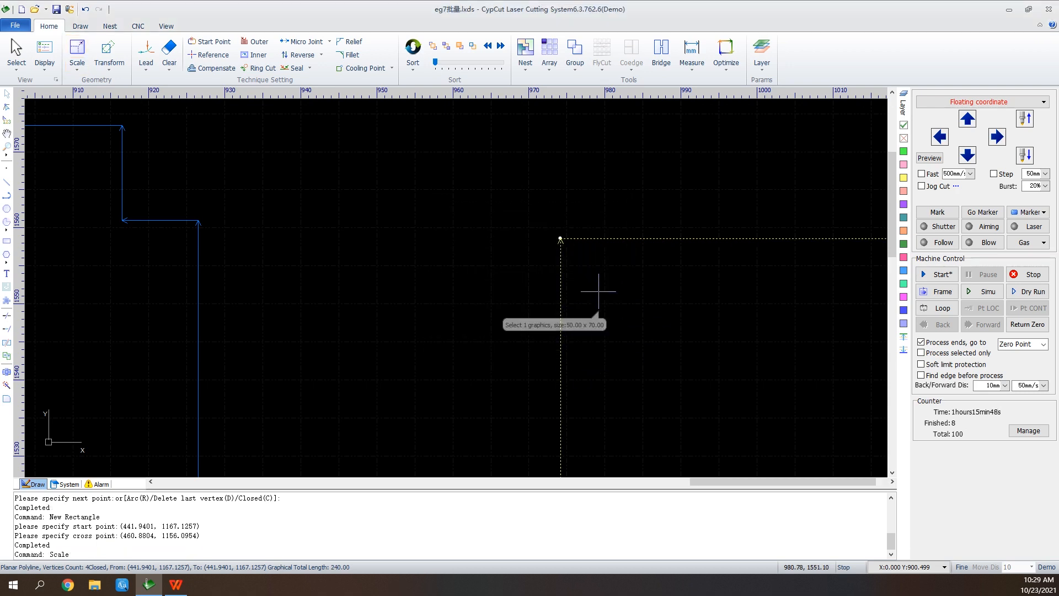
{"action": "scroll", "coordinate": [405, 156], "scroll_direction": "down", "scroll_amount": 2}
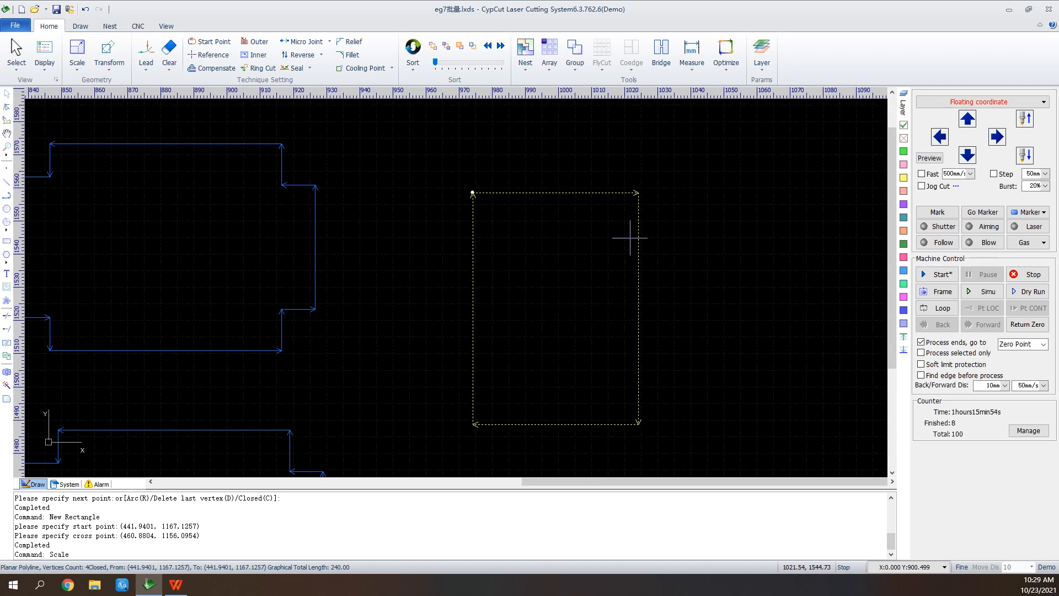
Scale the rectangle by 2 Times and scale it back by 0.5 Times.
{"action": "left_click", "coordinate": [78, 60]}
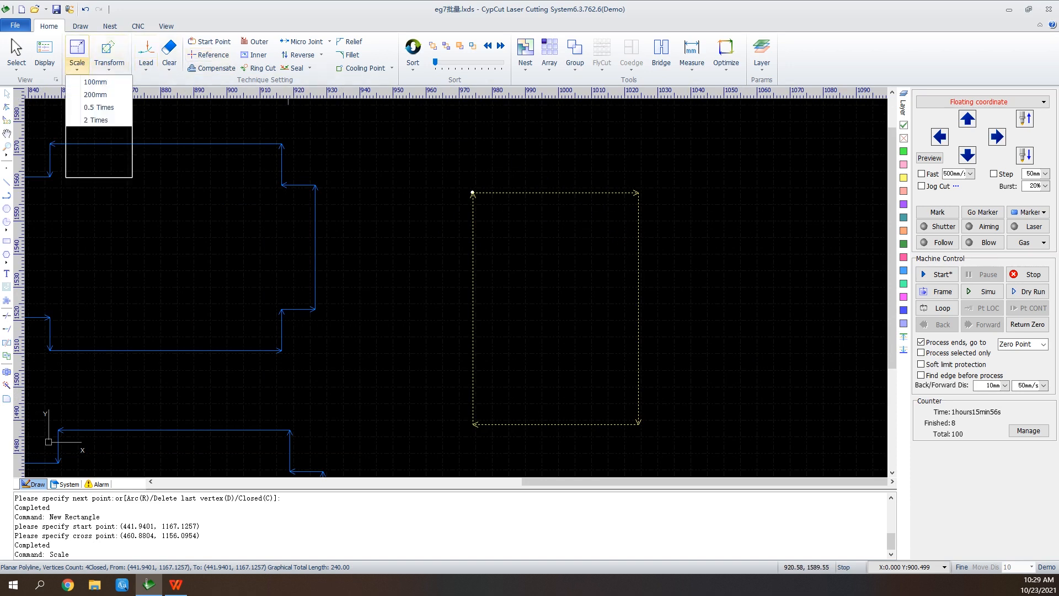
{"action": "left_click", "coordinate": [97, 119]}
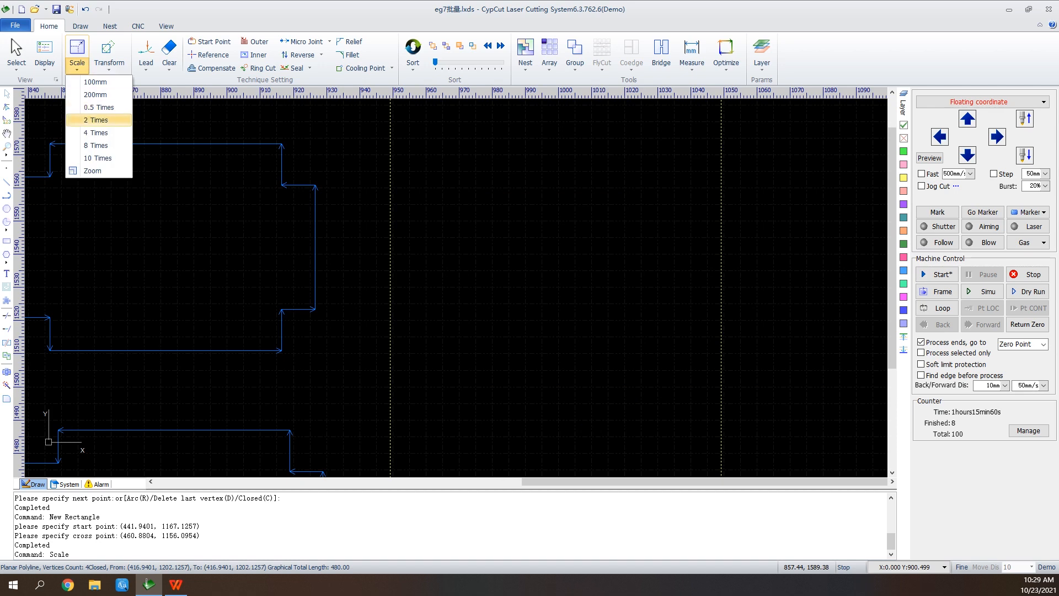
{"action": "left_click", "coordinate": [98, 107]}
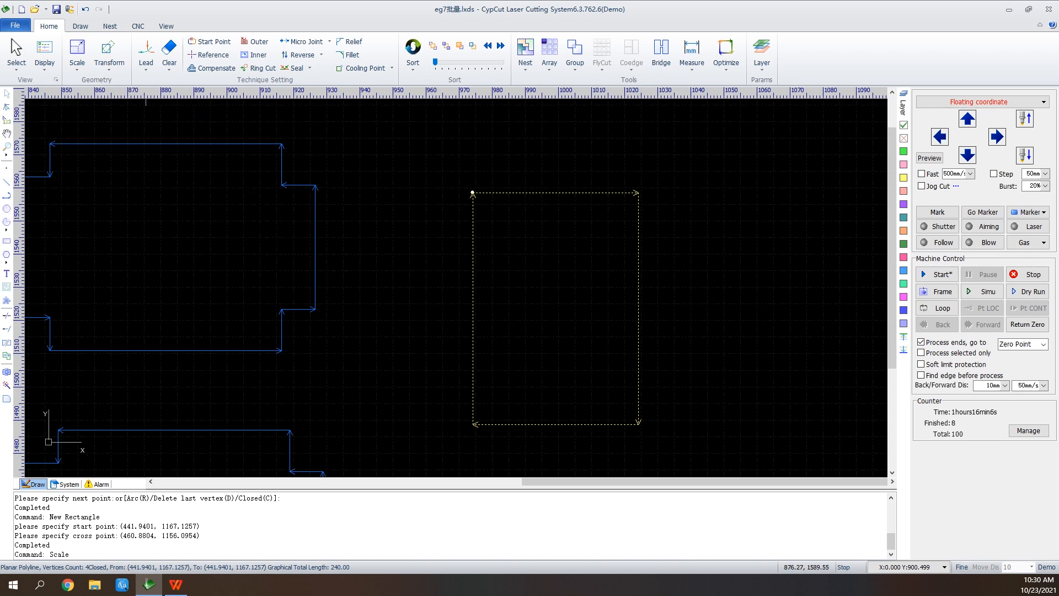
Deselect the rectangle and draw a second one, about 75 mm by 9 mm, crossing its lower part.
{"action": "left_click", "coordinate": [109, 52]}
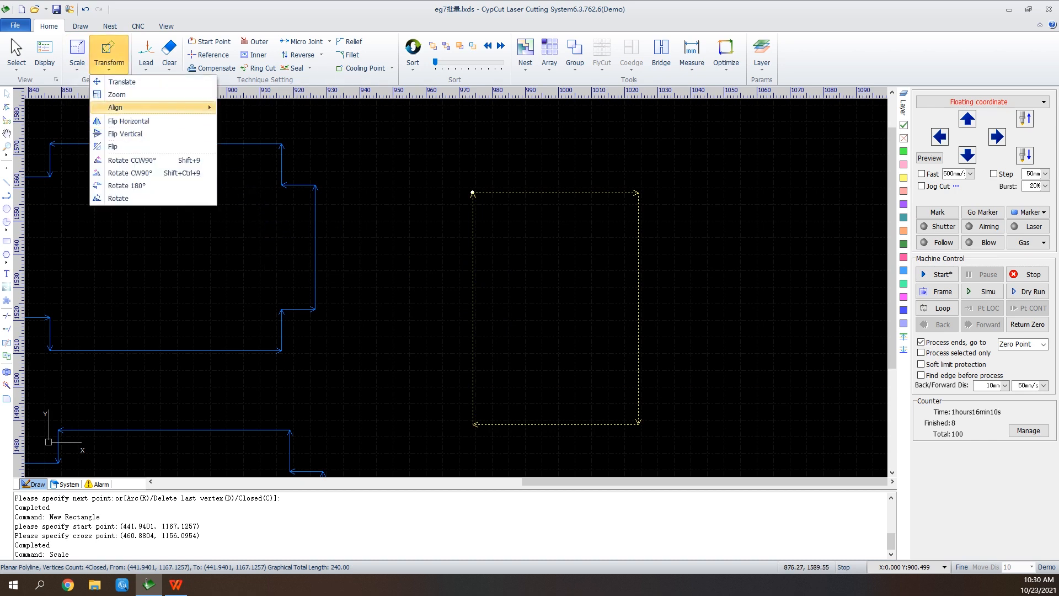
{"action": "mouse_move", "coordinate": [118, 107]}
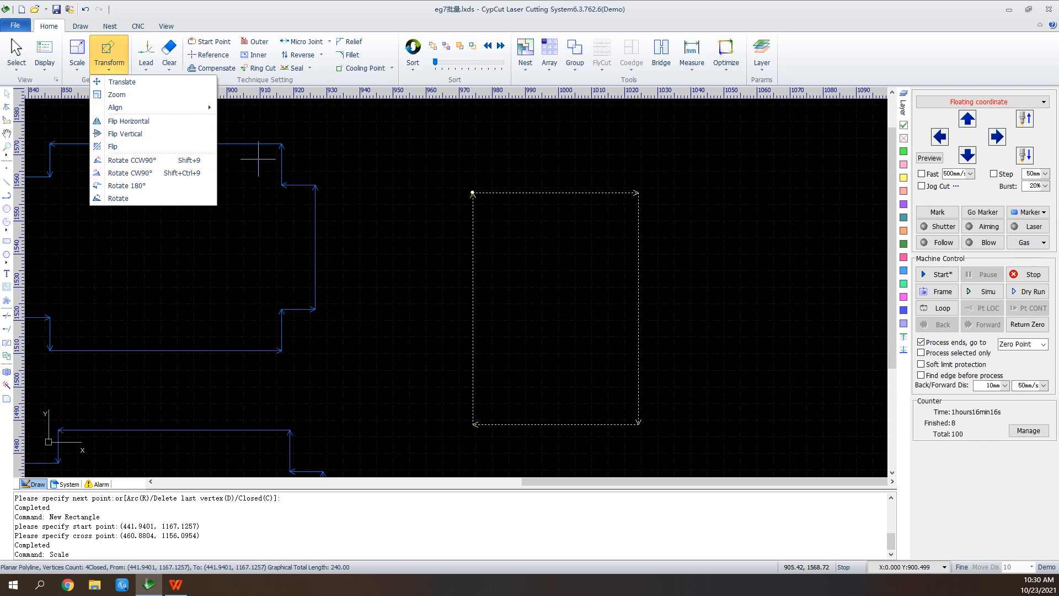
{"action": "left_click", "coordinate": [428, 242]}
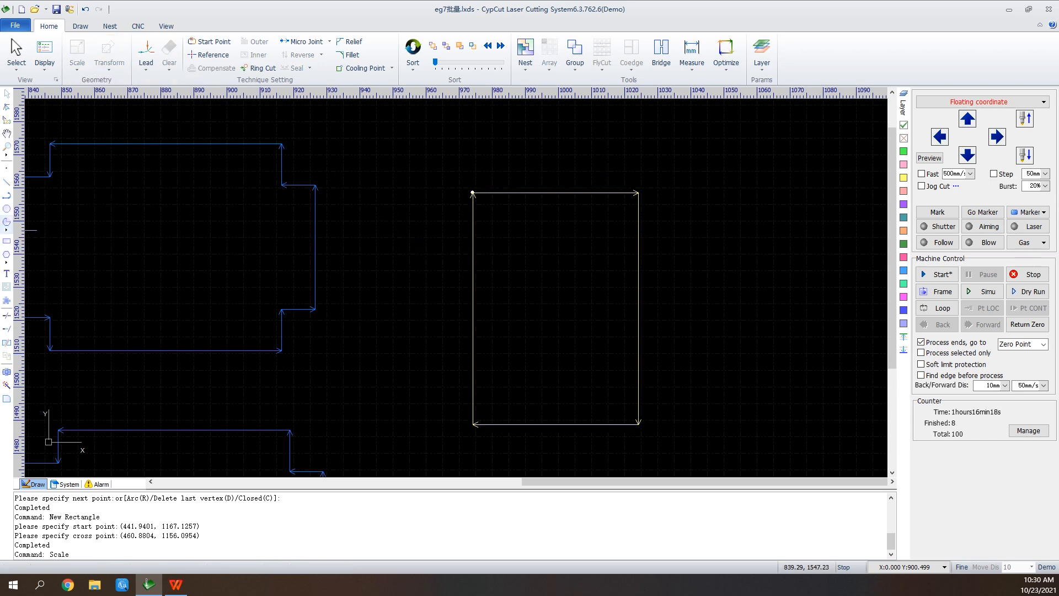
{"action": "left_click", "coordinate": [7, 241]}
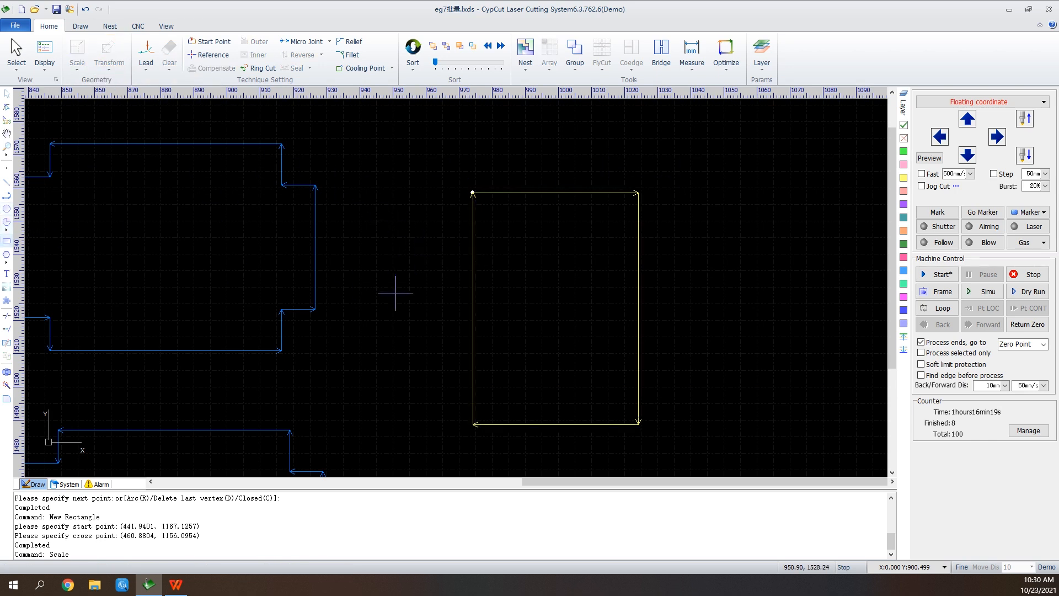
{"action": "left_click", "coordinate": [442, 358]}
{"action": "left_click", "coordinate": [690, 387]}
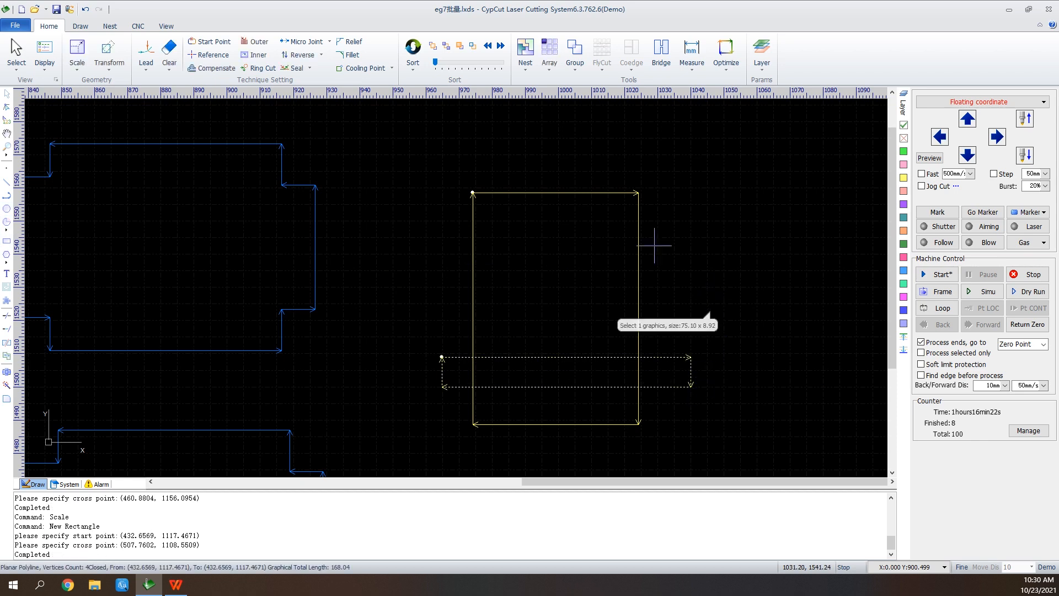
Select both rectangles with a crossing window and apply Left Align.
{"action": "left_click_drag", "start_coordinate": [694, 161], "coordinate": [410, 474]}
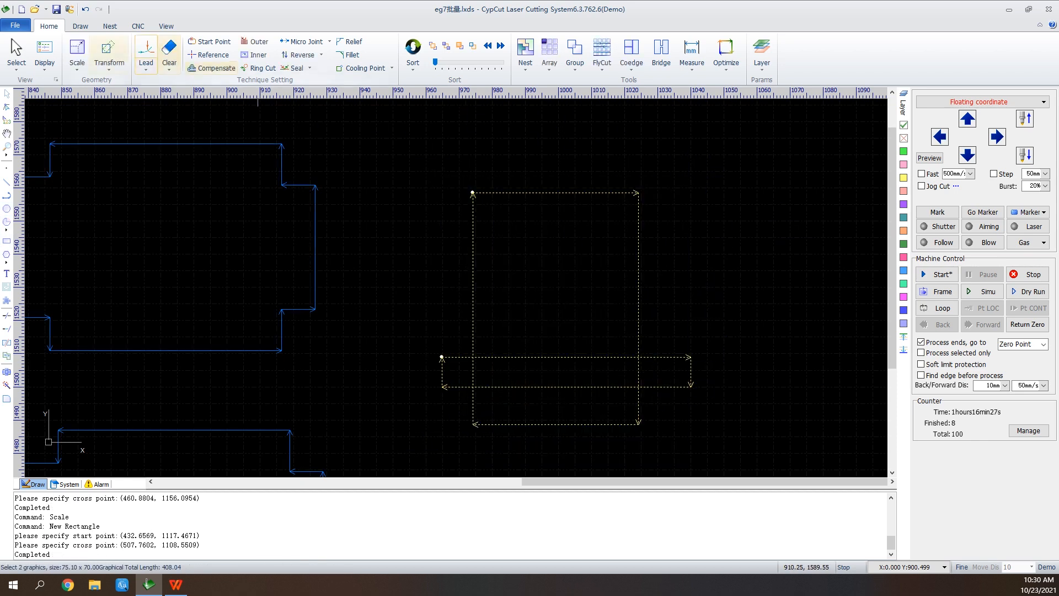
{"action": "left_click", "coordinate": [108, 55]}
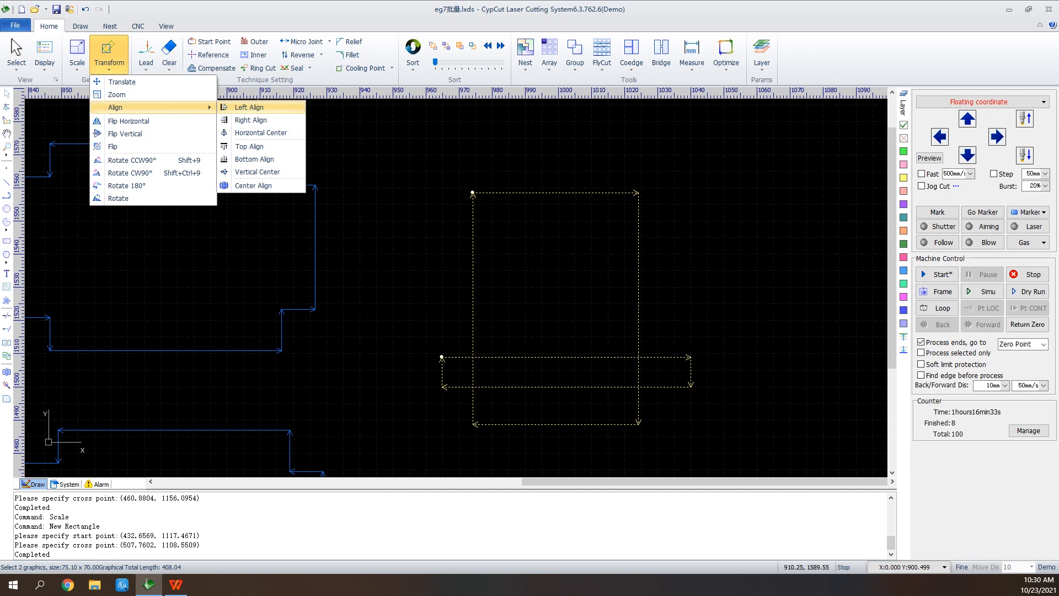
{"action": "left_click", "coordinate": [249, 107]}
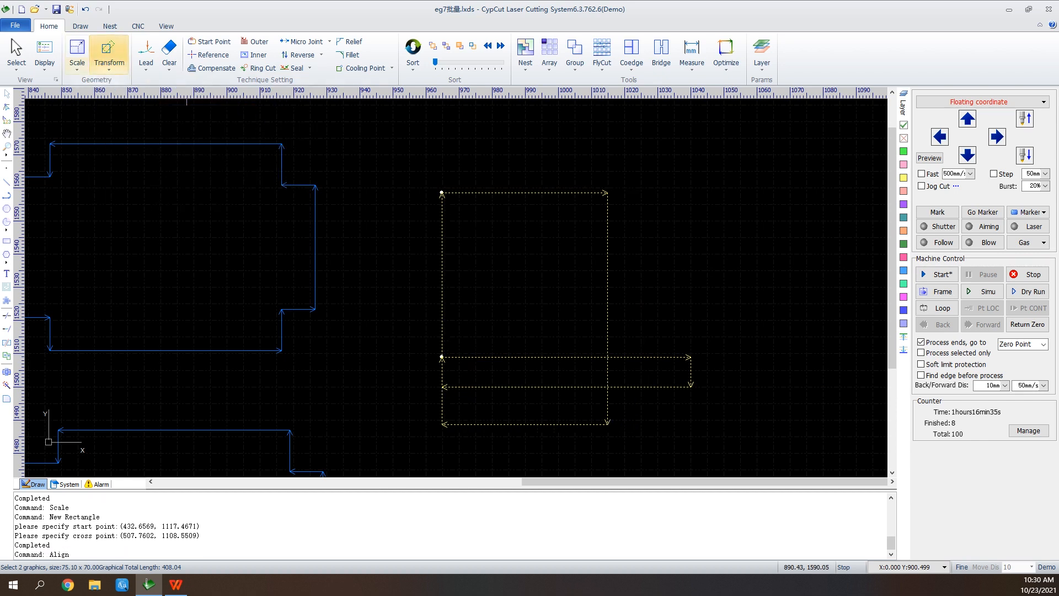
Flip the two selected rectangles vertically and rotate them 90° counterclockwise.
{"action": "left_click", "coordinate": [77, 67]}
{"action": "left_click", "coordinate": [109, 65]}
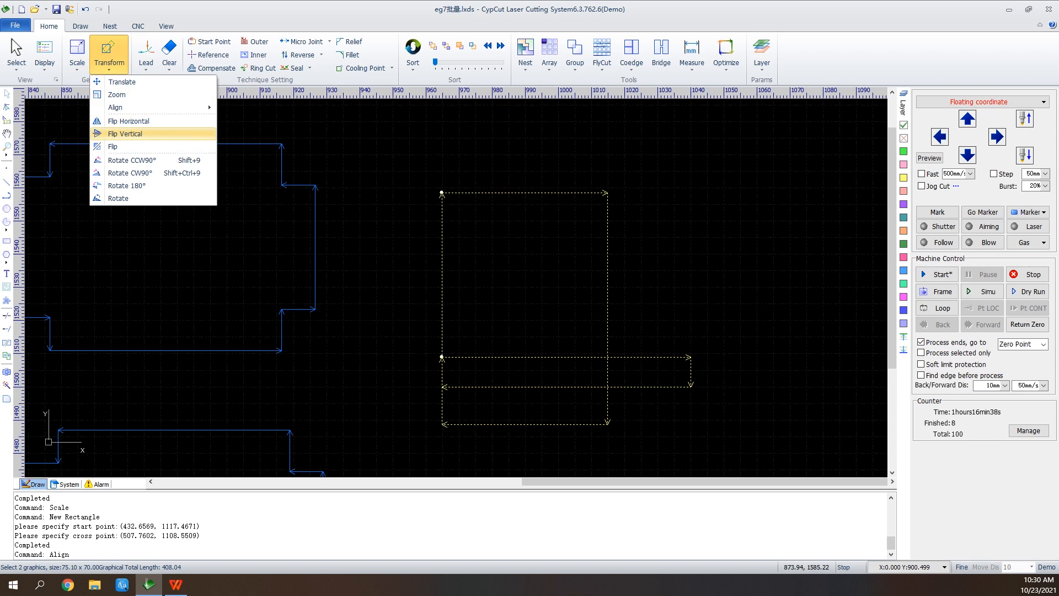
{"action": "left_click", "coordinate": [125, 133]}
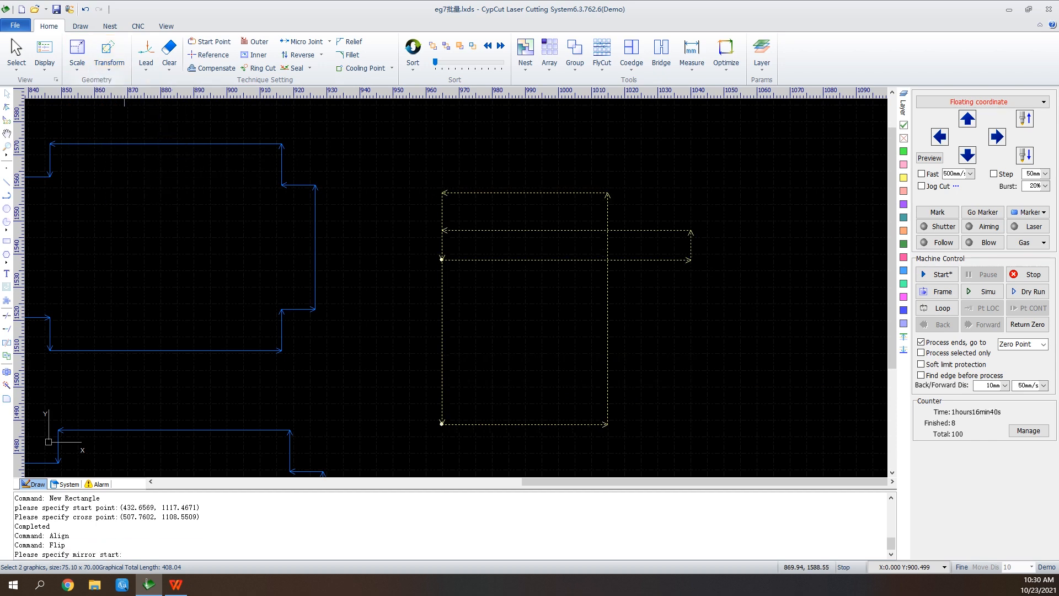
{"action": "left_click", "coordinate": [108, 56]}
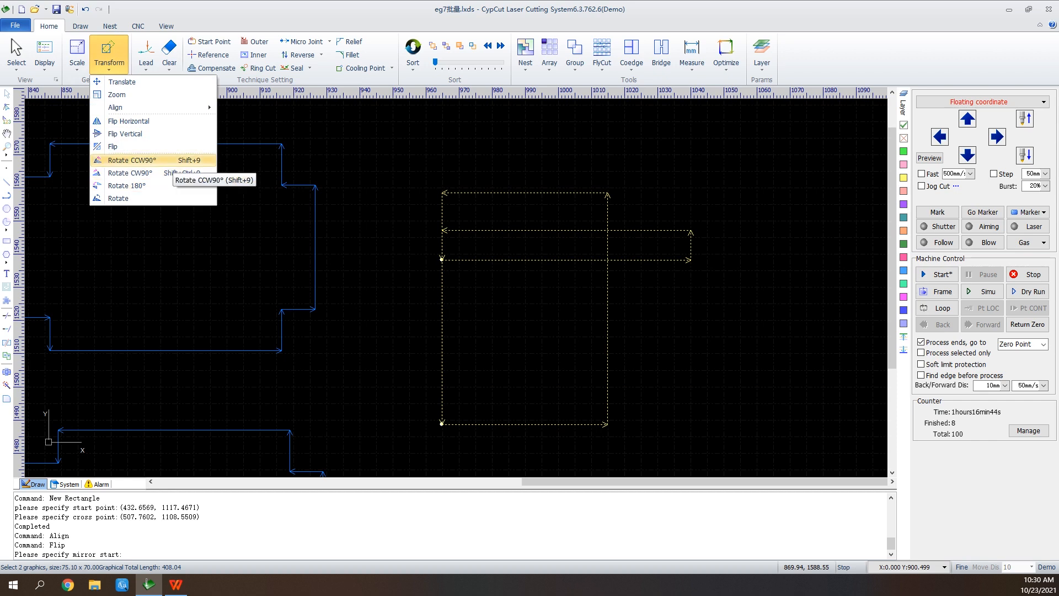
{"action": "left_click", "coordinate": [133, 160]}
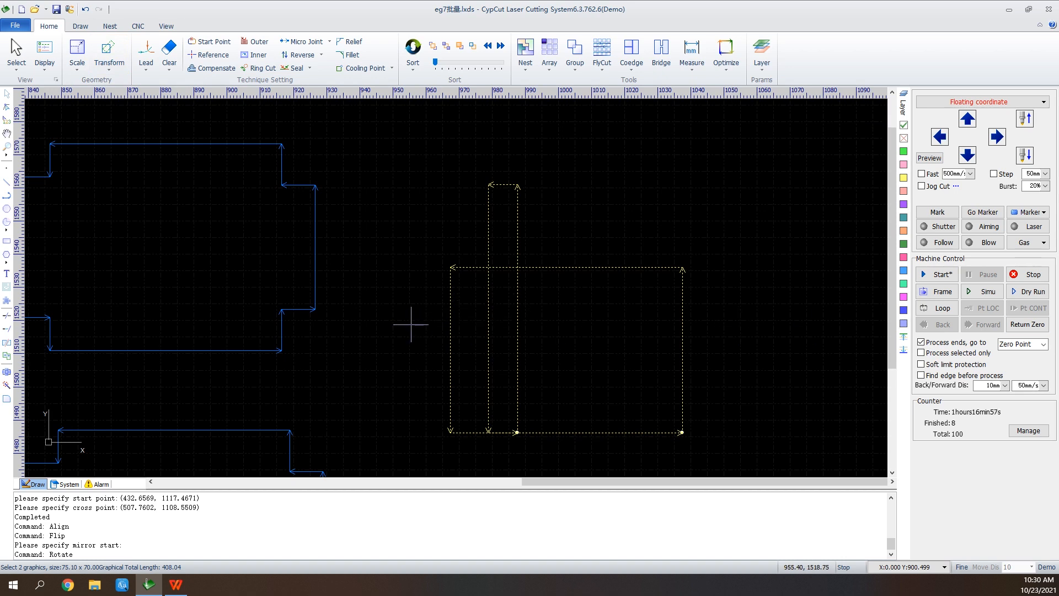
Select the upper-left notched part with a partial crossing window over its upper-right corner.
{"action": "scroll", "coordinate": [530, 332], "scroll_direction": "down", "scroll_amount": 3}
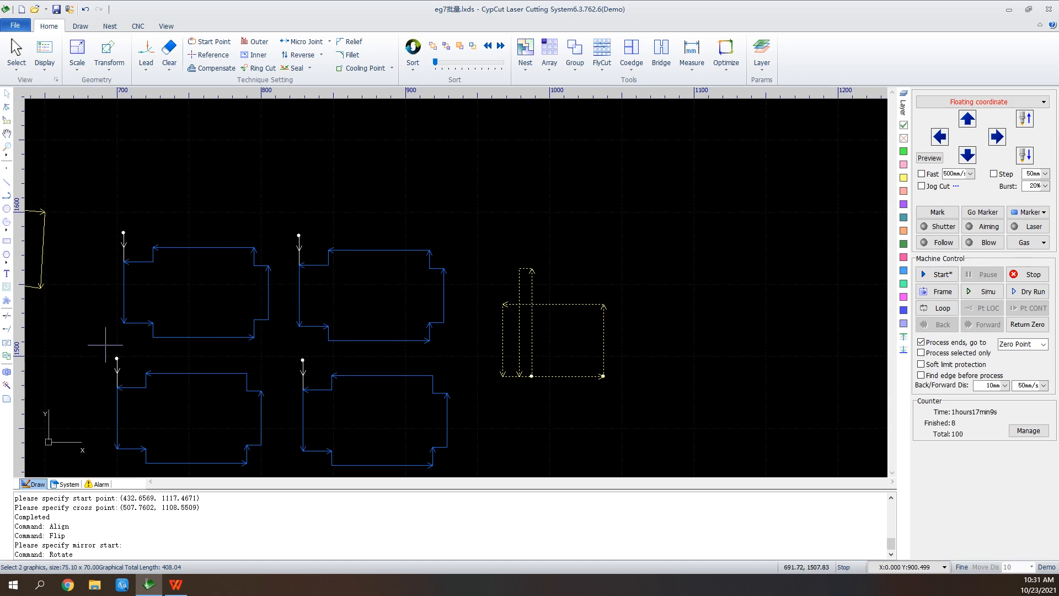
{"action": "scroll", "coordinate": [105, 345], "scroll_direction": "down", "scroll_amount": 2}
{"action": "scroll", "coordinate": [101, 414], "scroll_direction": "up", "scroll_amount": 4}
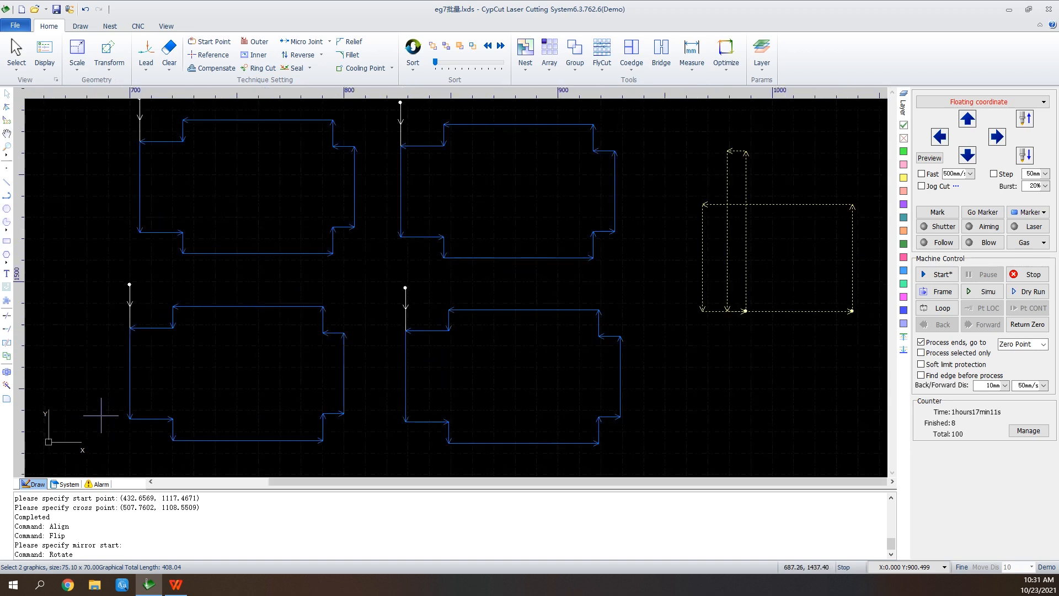
{"action": "left_click", "coordinate": [8, 134]}
{"action": "left_click_drag", "start_coordinate": [138, 182], "coordinate": [265, 272]}
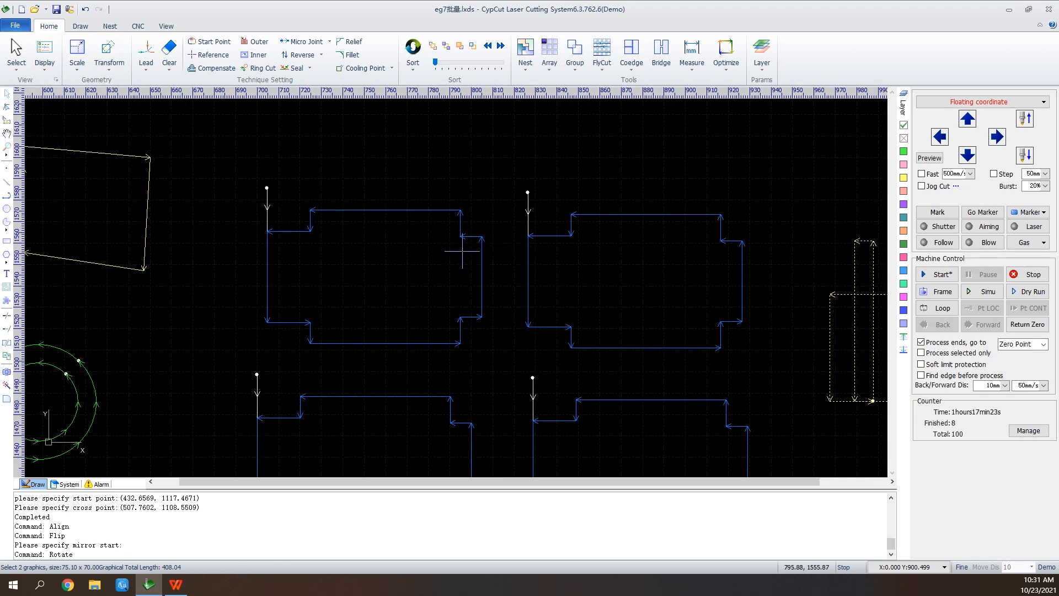
{"action": "left_click_drag", "start_coordinate": [487, 219], "coordinate": [444, 255]}
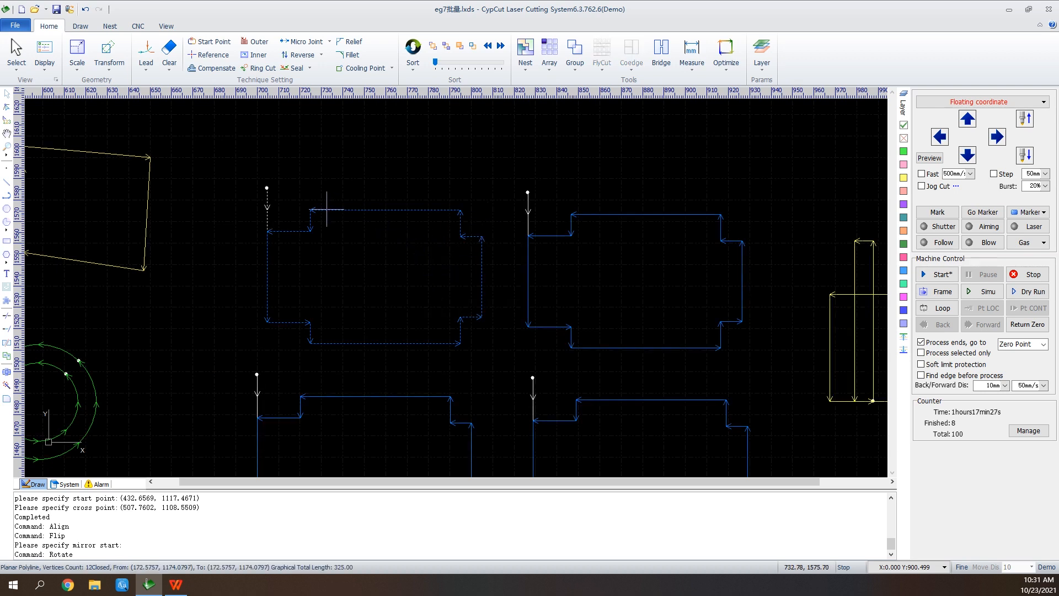
Examine the lead-in type options in the Lead Line settings for the selected part, and close the dialog.
{"action": "left_click", "coordinate": [146, 53]}
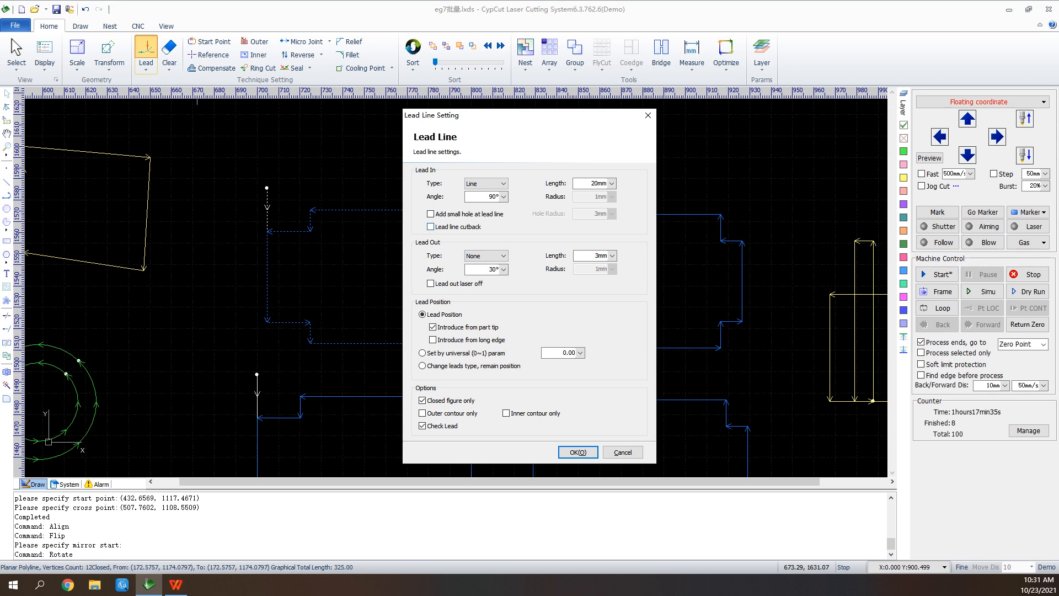
{"action": "left_click", "coordinate": [486, 183]}
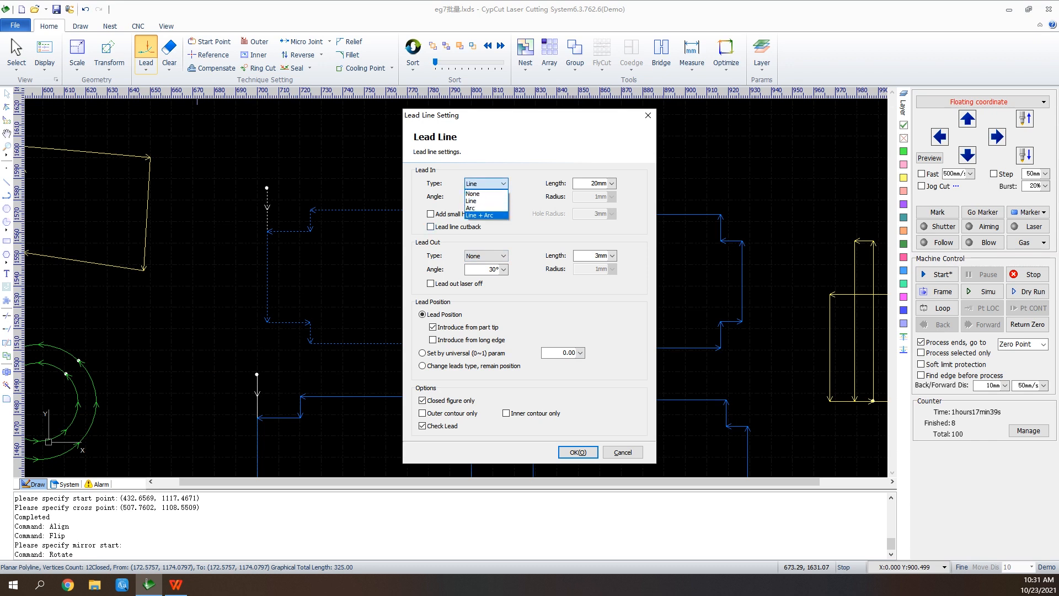
{"action": "left_click", "coordinate": [485, 183]}
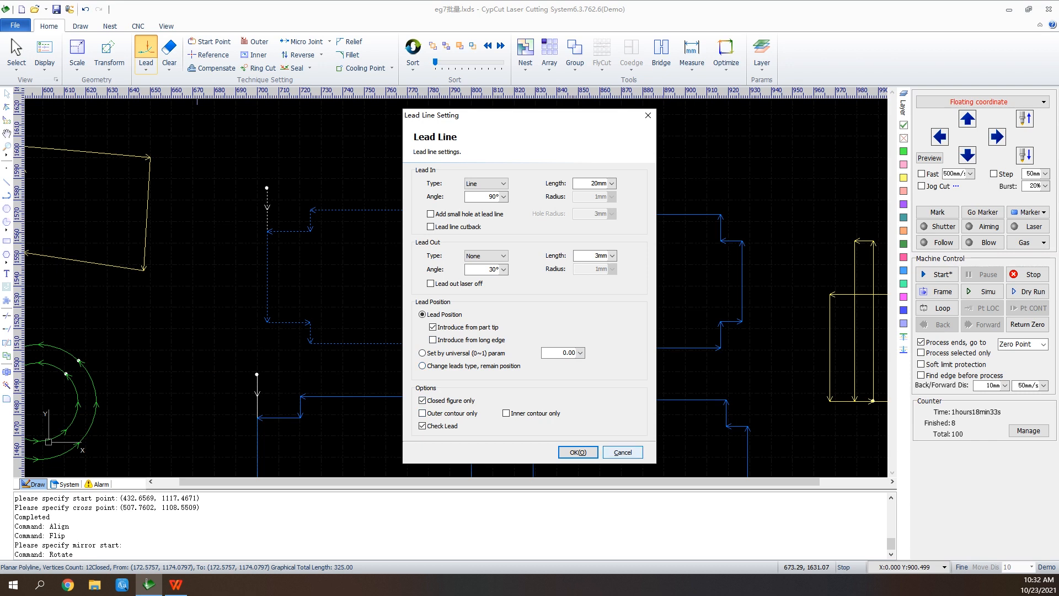
{"action": "left_click", "coordinate": [578, 452]}
Clear the lead line from the upper-left notched part.
{"action": "left_click", "coordinate": [145, 67]}
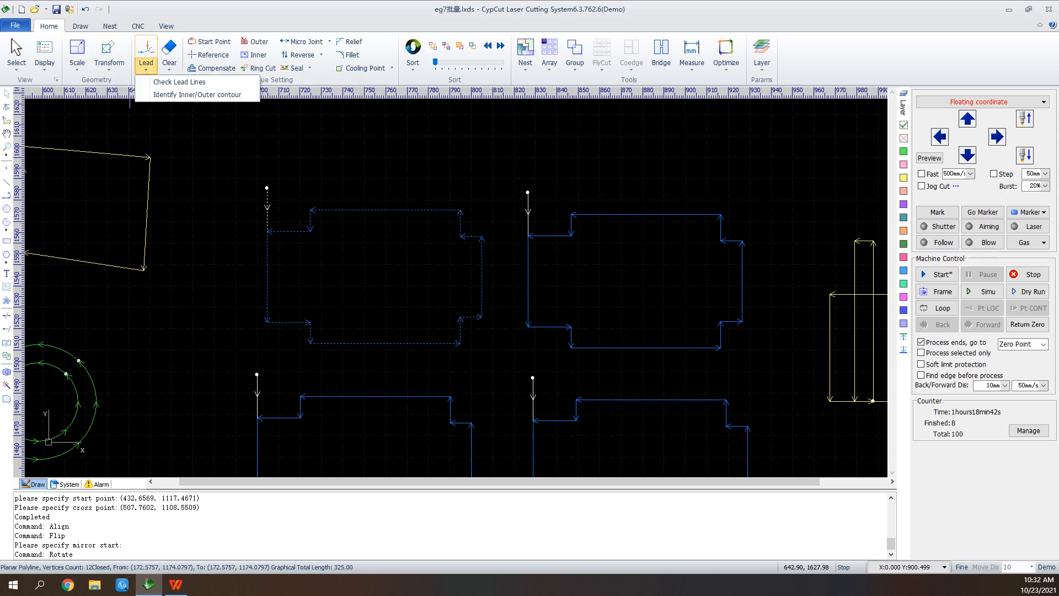
{"action": "left_click", "coordinate": [169, 63]}
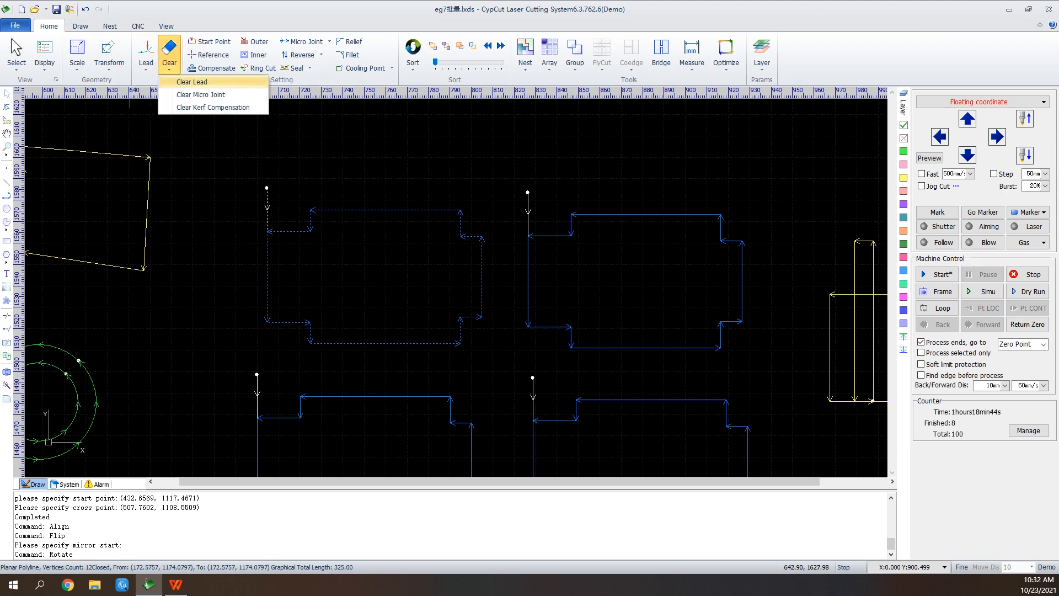
{"action": "left_click", "coordinate": [191, 82]}
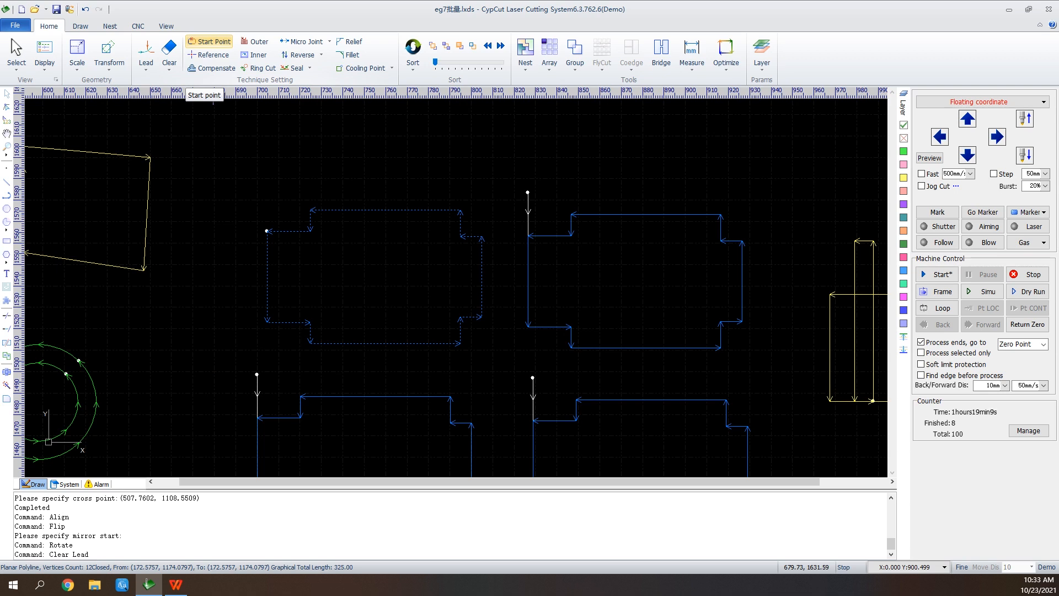
Move the upper-left notched part's start point to its upper-left inner notch corner, and again to the lower end of its left edge.
{"action": "left_click", "coordinate": [213, 42]}
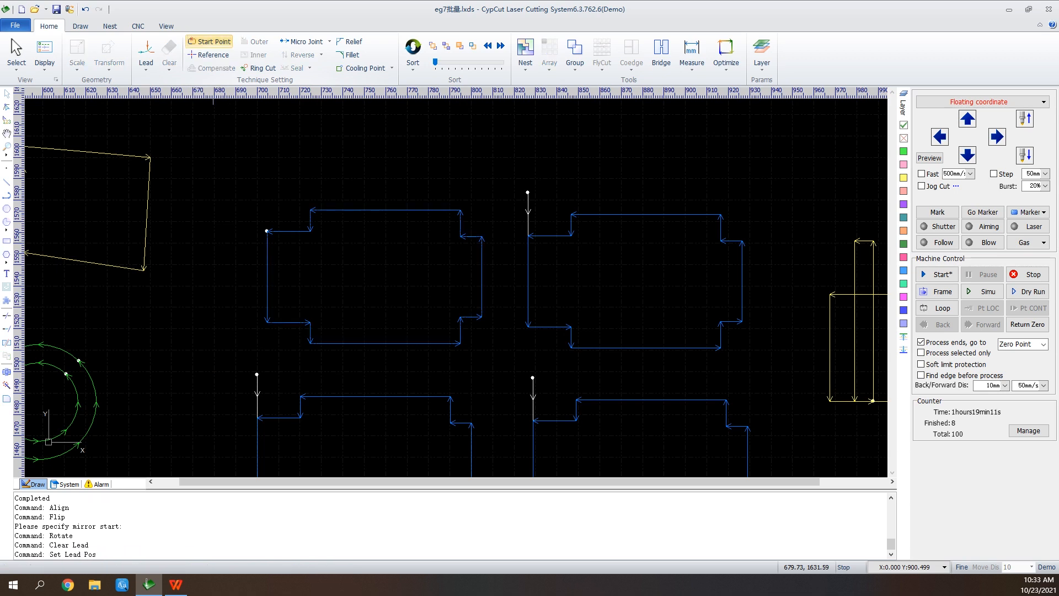
{"action": "left_click", "coordinate": [309, 210]}
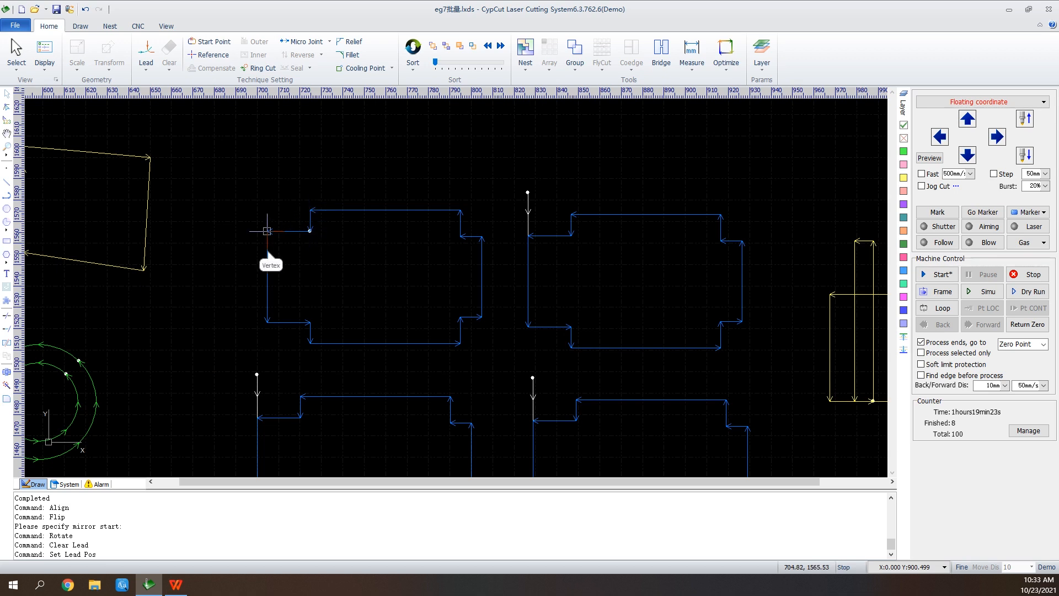
{"action": "left_click", "coordinate": [266, 321]}
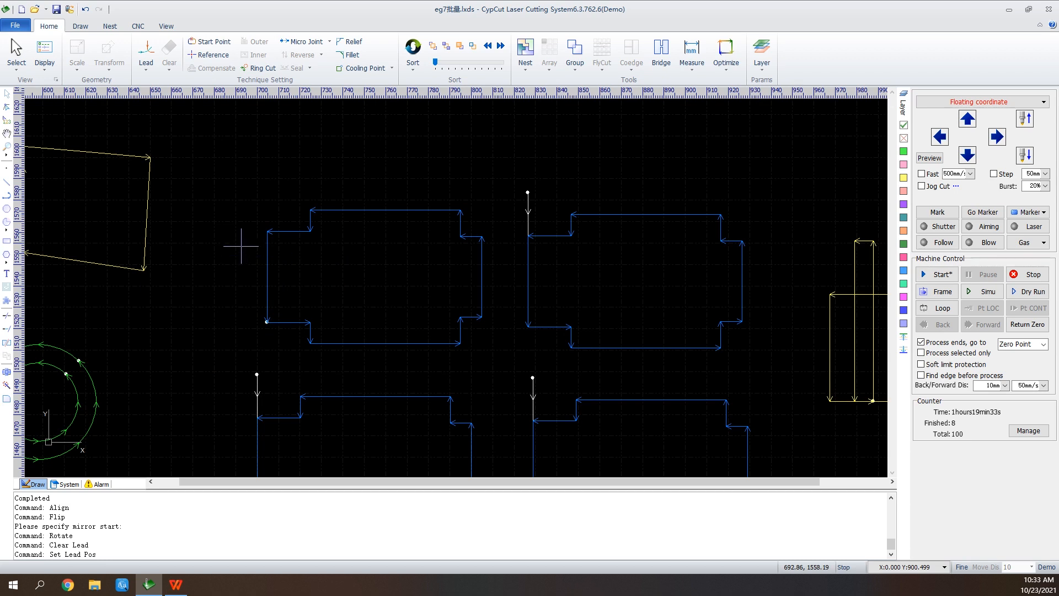
{"action": "scroll", "coordinate": [675, 159], "scroll_direction": "down", "scroll_amount": 2}
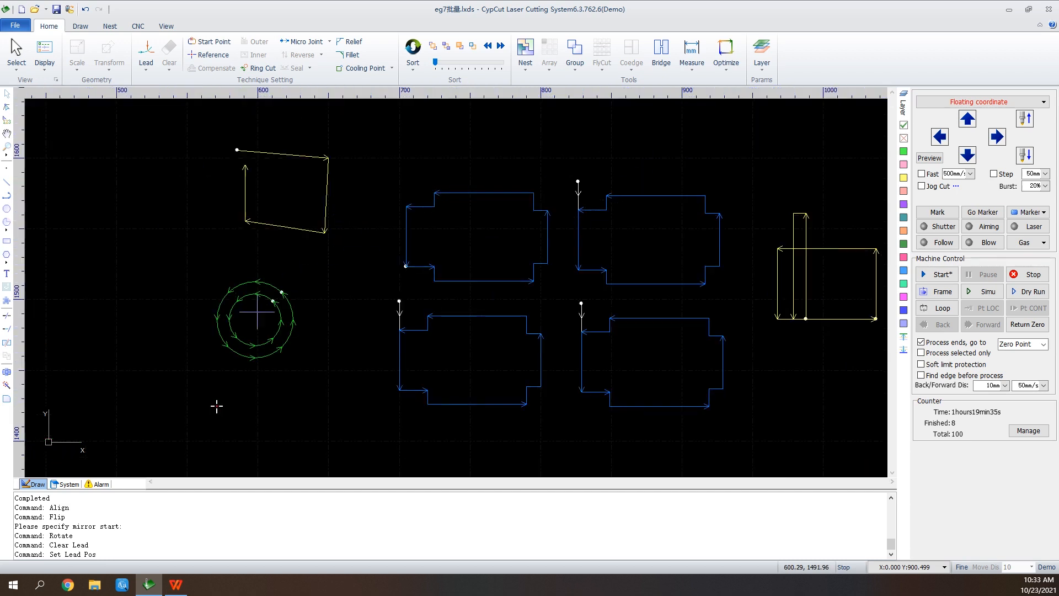
Apply kerf compensation to the two concentric circles with 0.1 mm outer and inner widths, using inner shrink, outer expand and sharp corners.
{"action": "scroll", "coordinate": [215, 314], "scroll_direction": "up", "scroll_amount": 3}
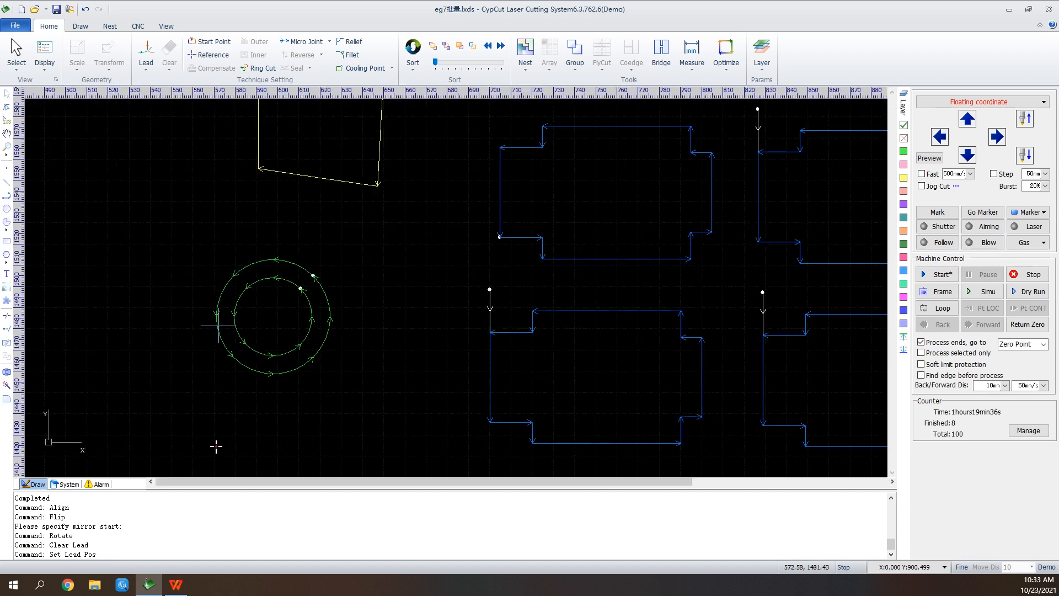
{"action": "right_click", "coordinate": [363, 222]}
{"action": "left_click", "coordinate": [367, 227]}
{"action": "left_click_drag", "start_coordinate": [357, 210], "coordinate": [297, 330]}
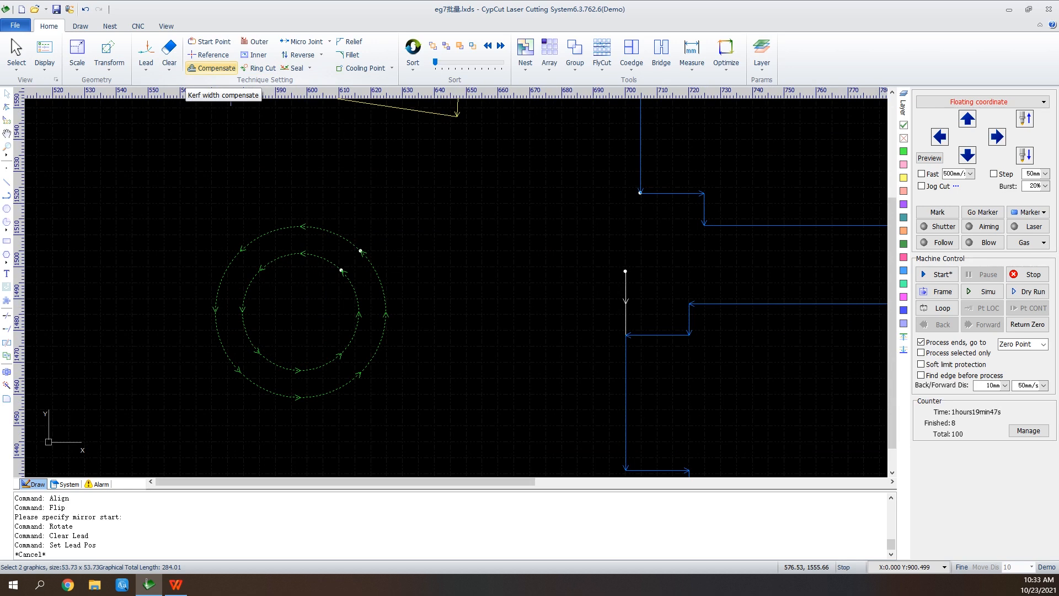
{"action": "left_click", "coordinate": [212, 68]}
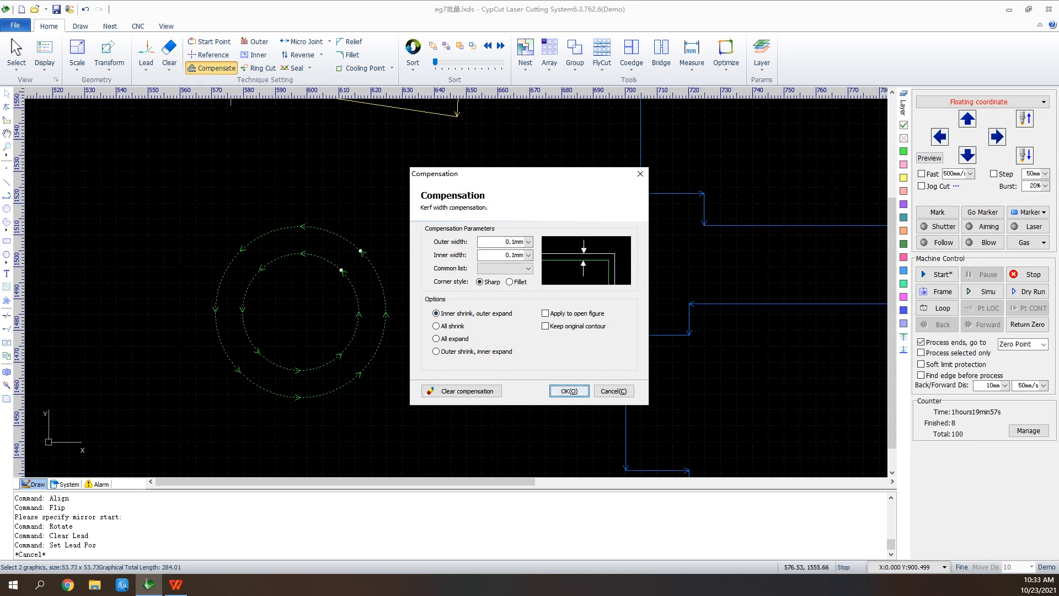
{"action": "left_click", "coordinate": [568, 391]}
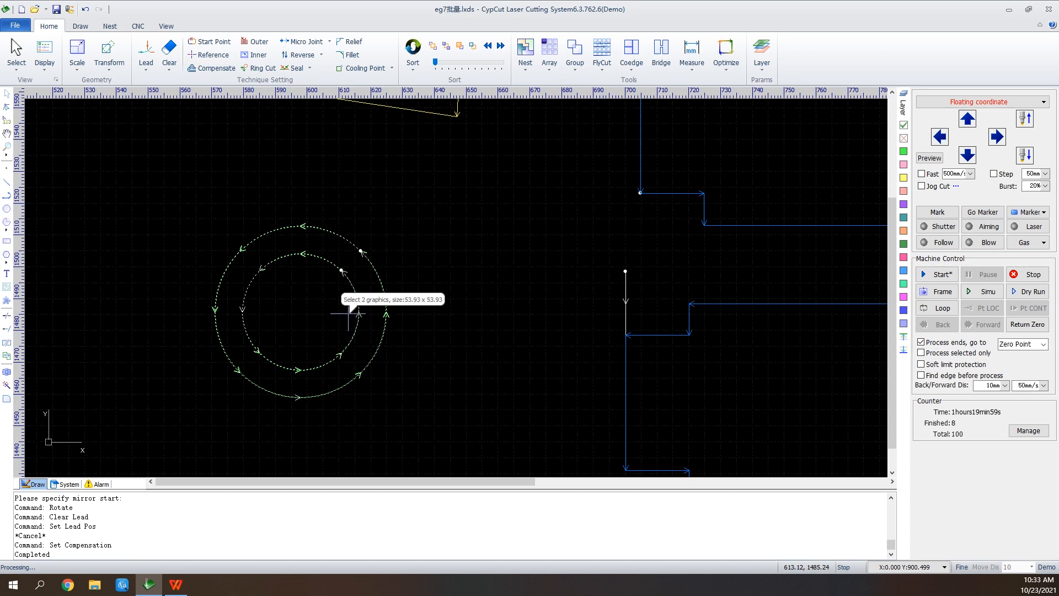
{"action": "scroll", "coordinate": [348, 313], "scroll_direction": "up", "scroll_amount": 3}
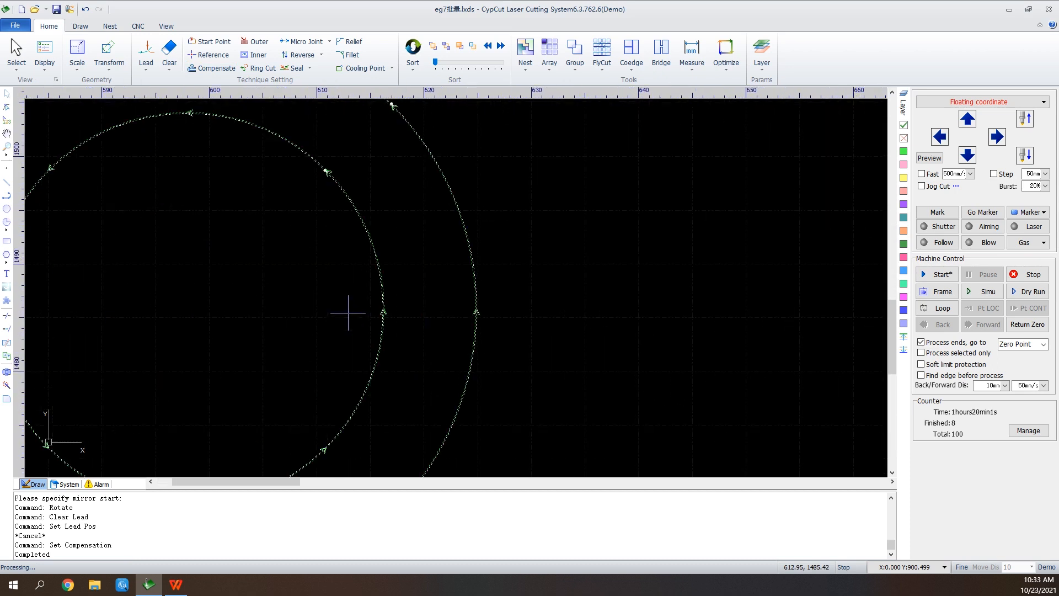
{"action": "scroll", "coordinate": [351, 304], "scroll_direction": "up", "scroll_amount": 4}
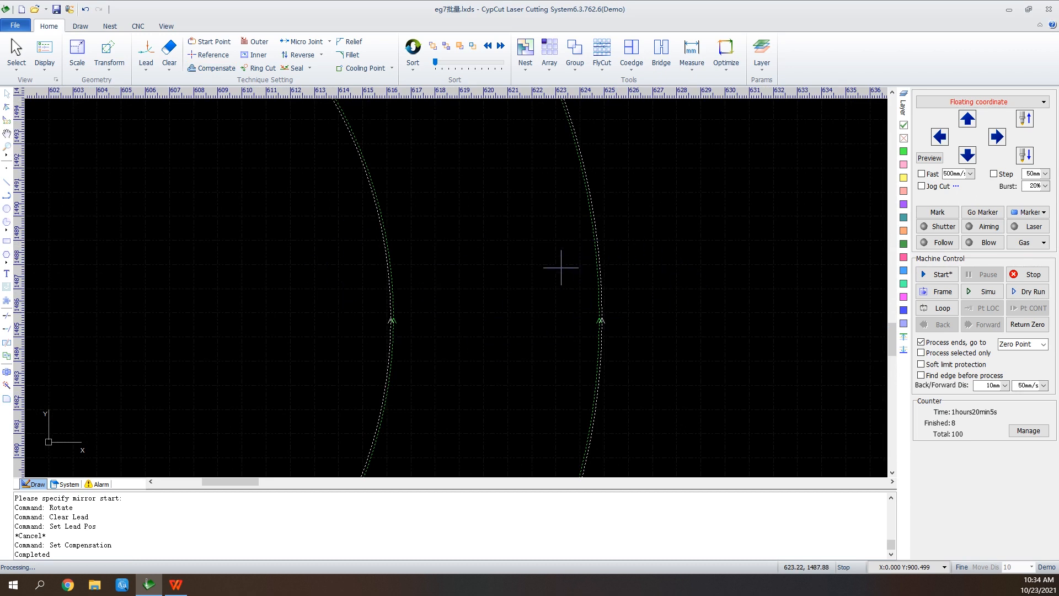
{"action": "scroll", "coordinate": [584, 280], "scroll_direction": "down", "scroll_amount": 3}
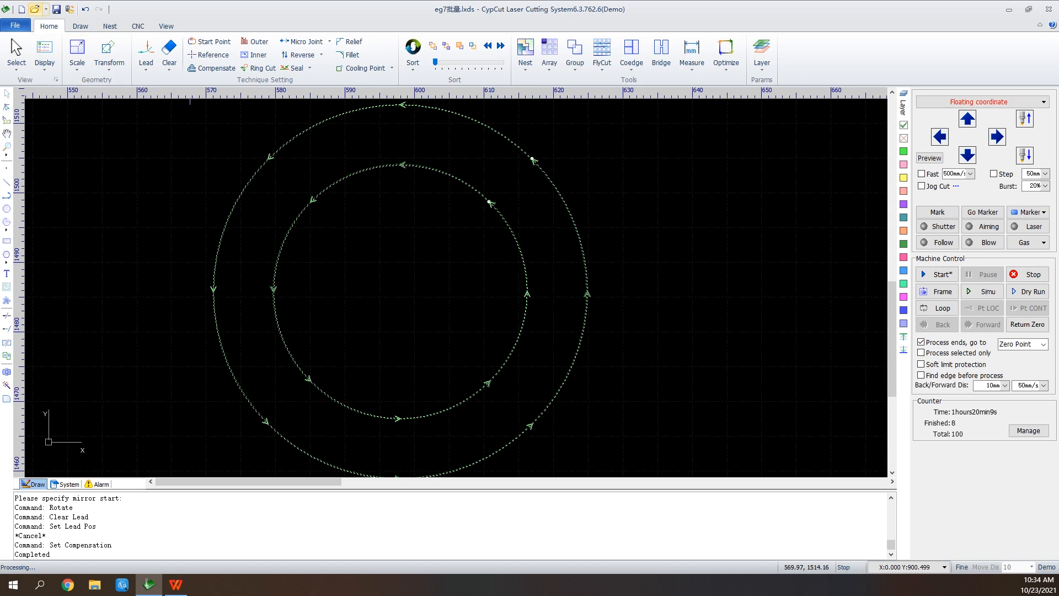
Open the drawing file eg阴切阳切.
{"action": "left_click", "coordinate": [34, 9]}
{"action": "left_click", "coordinate": [527, 307]}
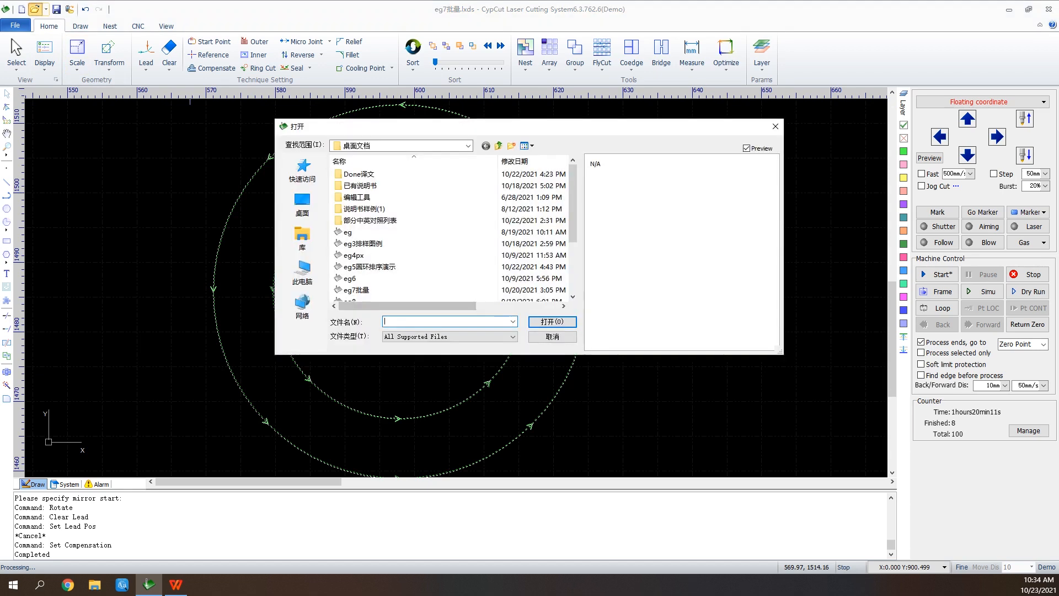
{"action": "scroll", "coordinate": [386, 289], "scroll_direction": "down", "scroll_amount": 2}
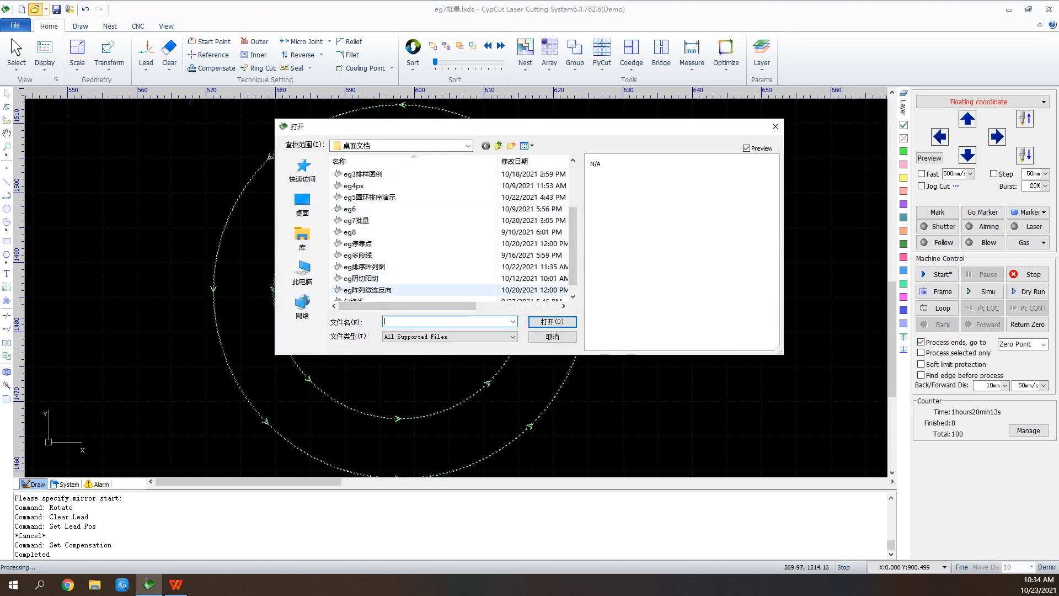
{"action": "left_click", "coordinate": [419, 289]}
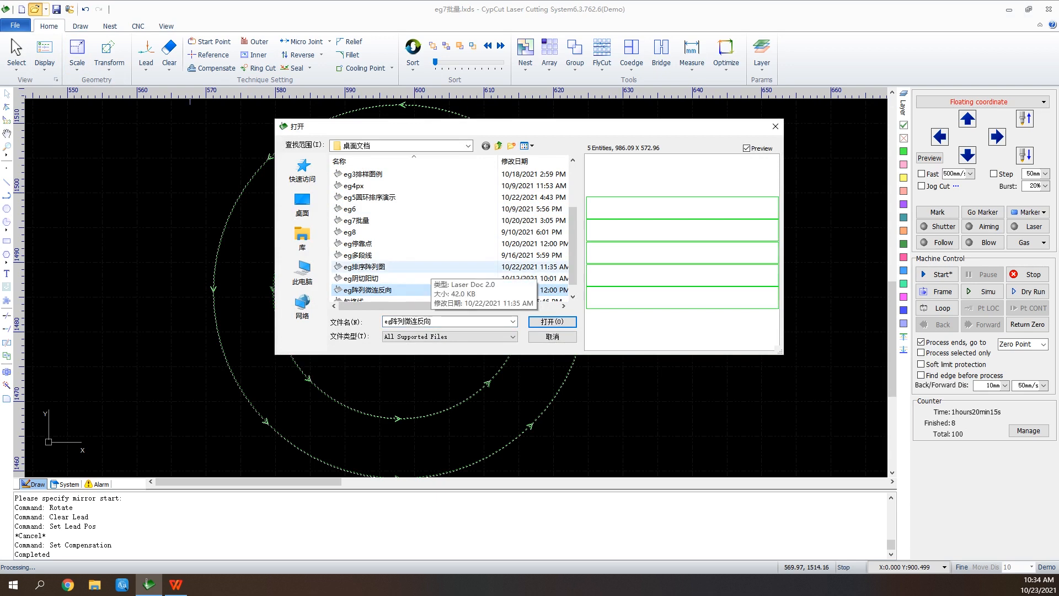
{"action": "left_click", "coordinate": [361, 278]}
{"action": "left_click", "coordinate": [552, 321]}
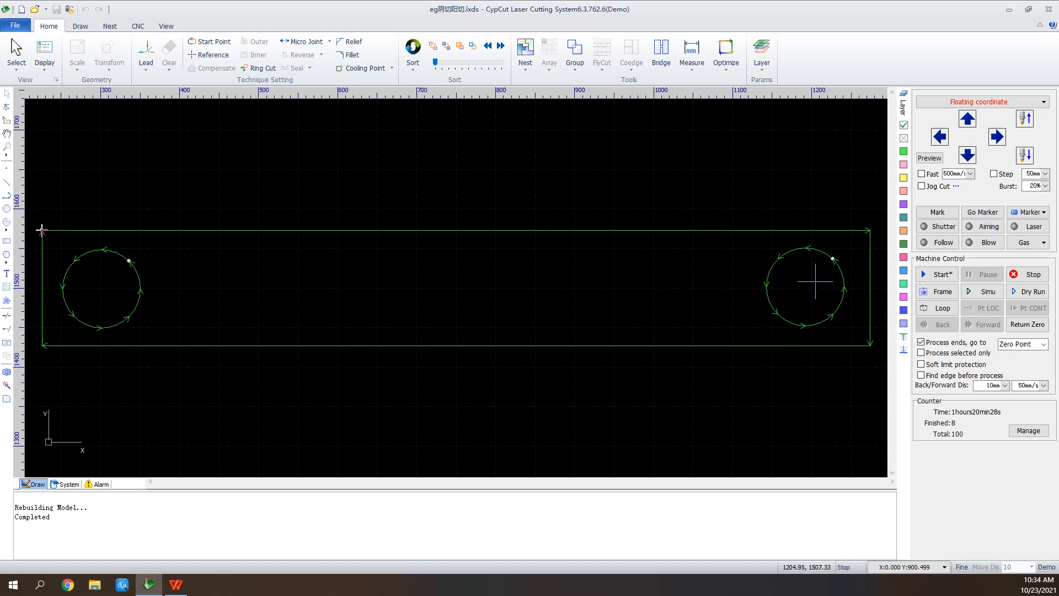
Add 20 mm line lead-ins at 90° to the rectangle and both circles, and identify the inner and outer contours.
{"action": "left_click_drag", "start_coordinate": [883, 216], "coordinate": [26, 415]}
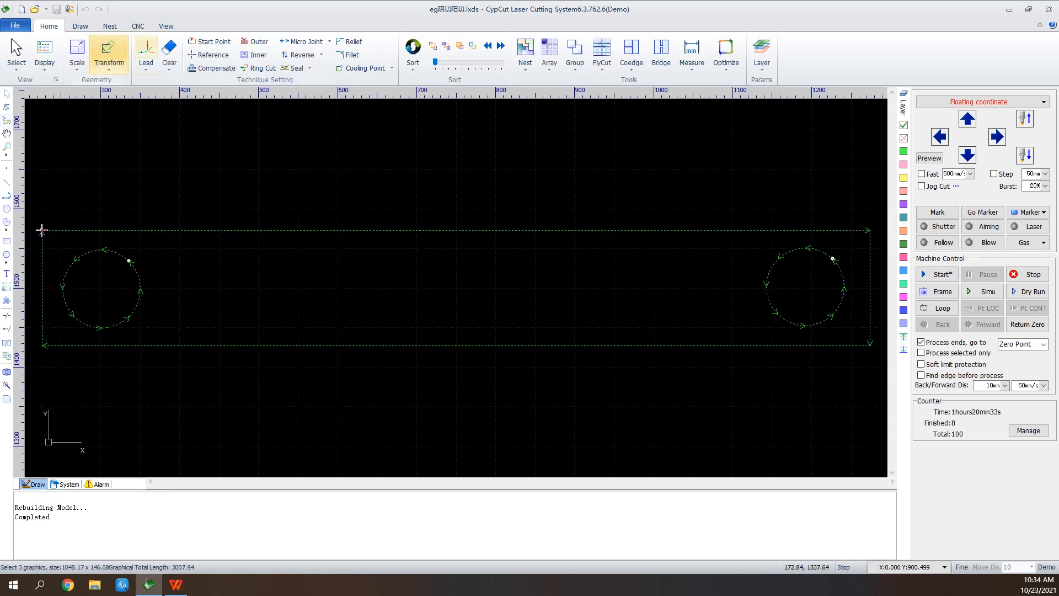
{"action": "left_click", "coordinate": [145, 53]}
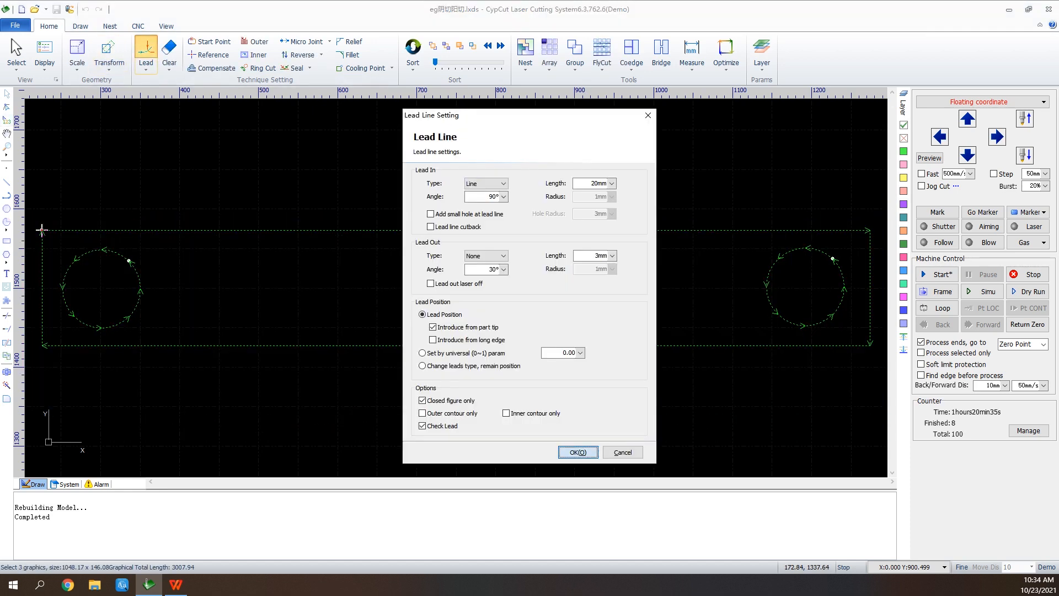
{"action": "left_click", "coordinate": [578, 452]}
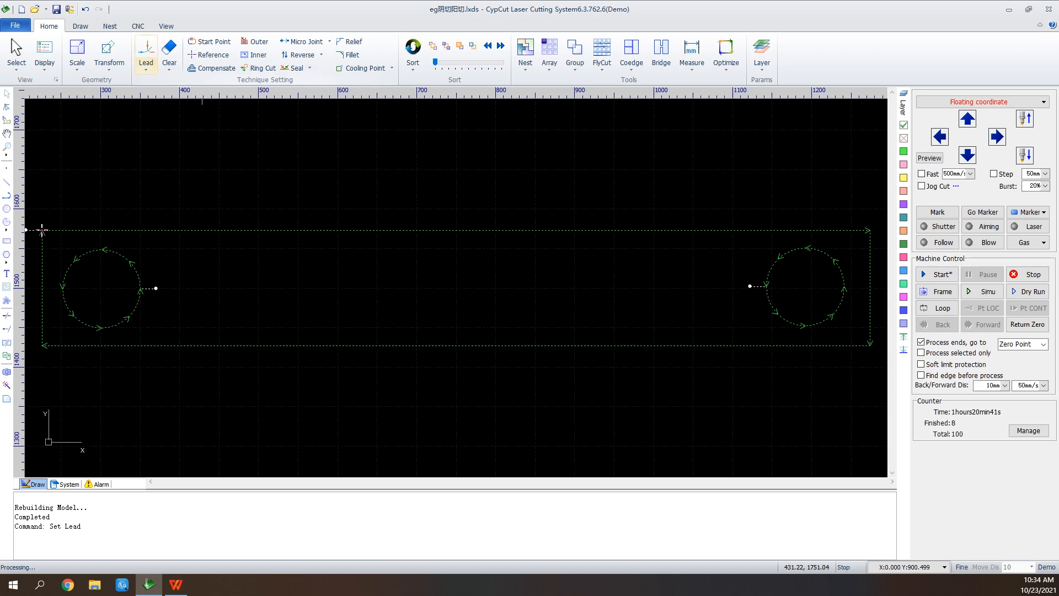
{"action": "left_click", "coordinate": [146, 66]}
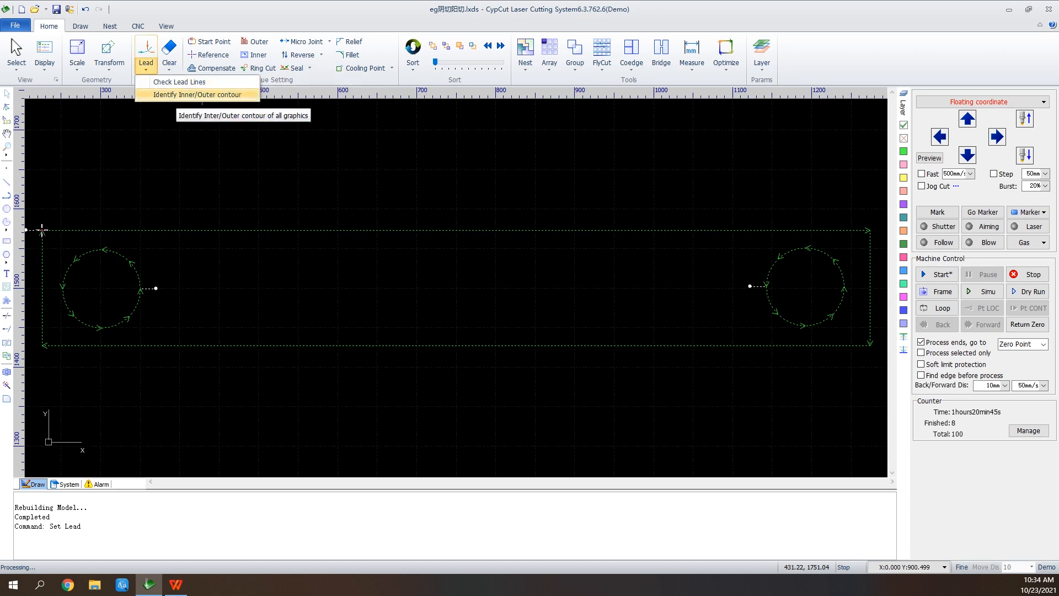
{"action": "left_click", "coordinate": [197, 95]}
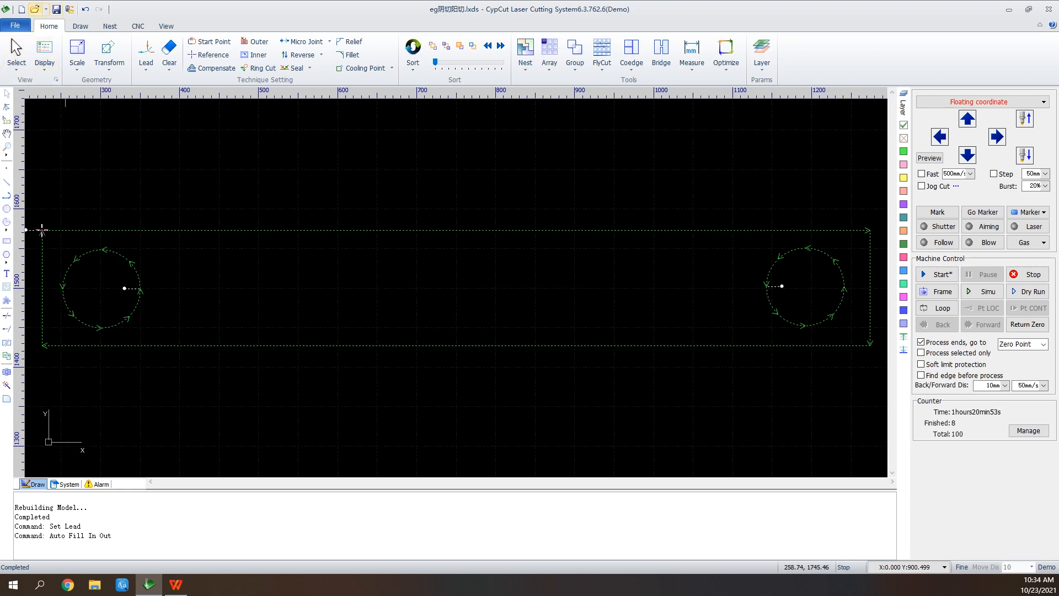
Open the drawing file eg阵列微连反向.
{"action": "left_click", "coordinate": [34, 9]}
{"action": "left_click", "coordinate": [529, 308]}
{"action": "scroll", "coordinate": [452, 269], "scroll_direction": "down", "scroll_amount": 2}
{"action": "scroll", "coordinate": [453, 269], "scroll_direction": "down", "scroll_amount": 1}
{"action": "left_click", "coordinate": [368, 278]}
{"action": "left_click", "coordinate": [552, 322]}
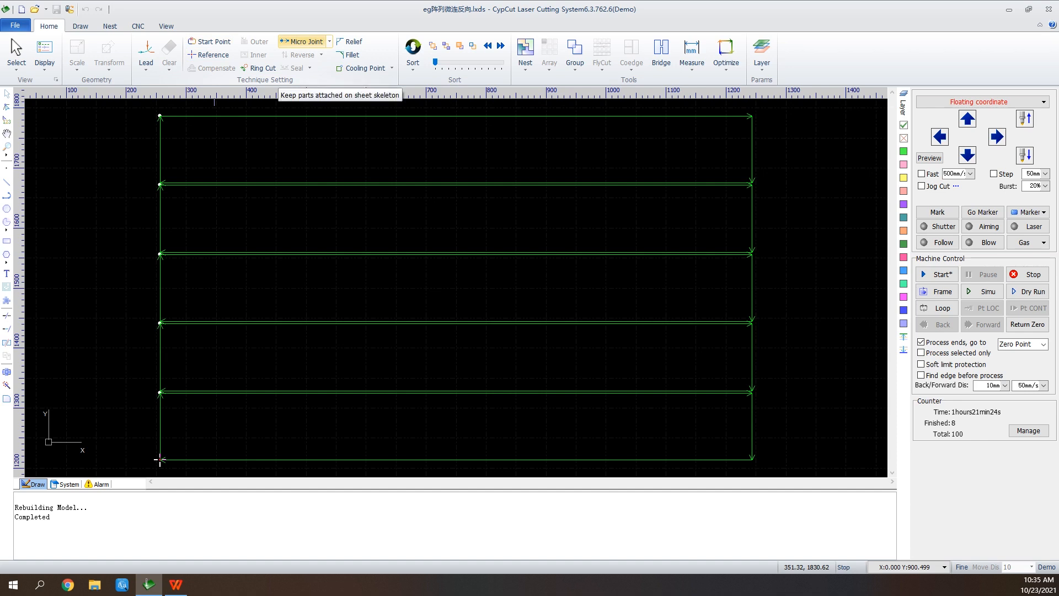
Add a 2 mm manual micro joint on the uppermost rectangle's top edge near its left end, and check the other micro joint options.
{"action": "left_click", "coordinate": [303, 41]}
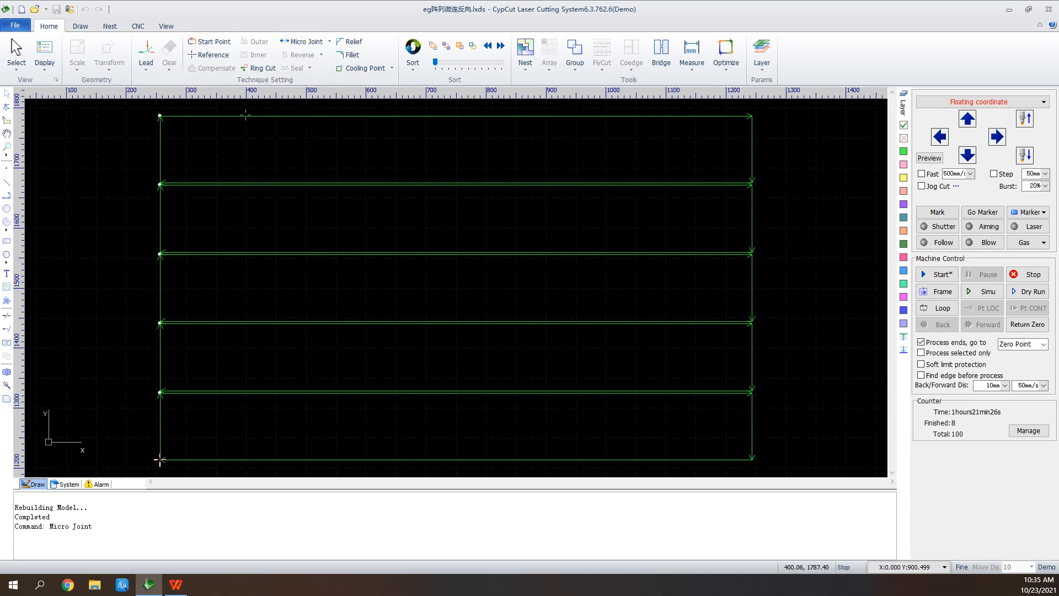
{"action": "left_click", "coordinate": [160, 459]}
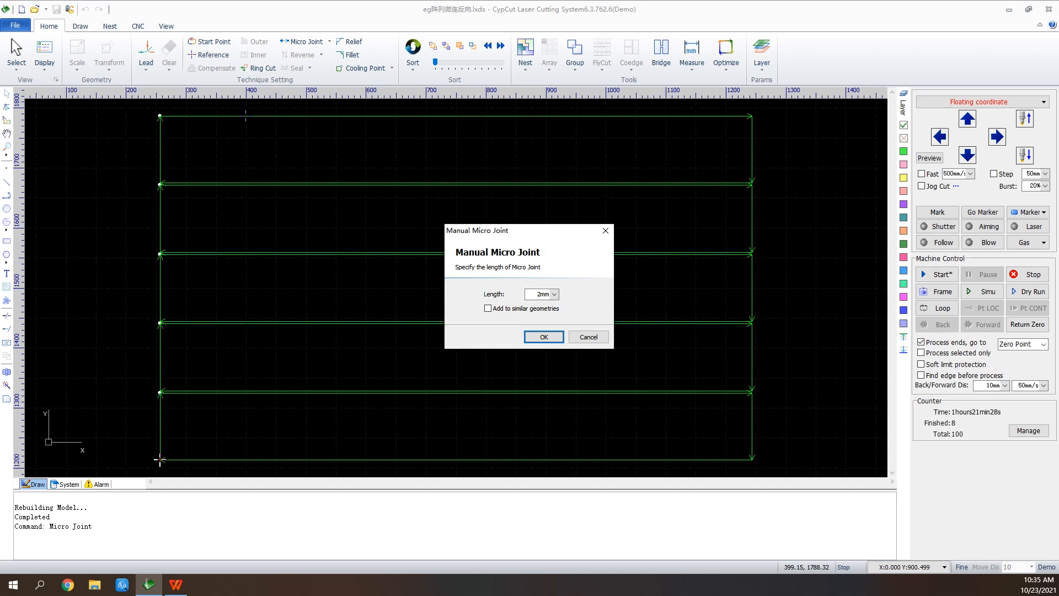
{"action": "left_click", "coordinate": [544, 336]}
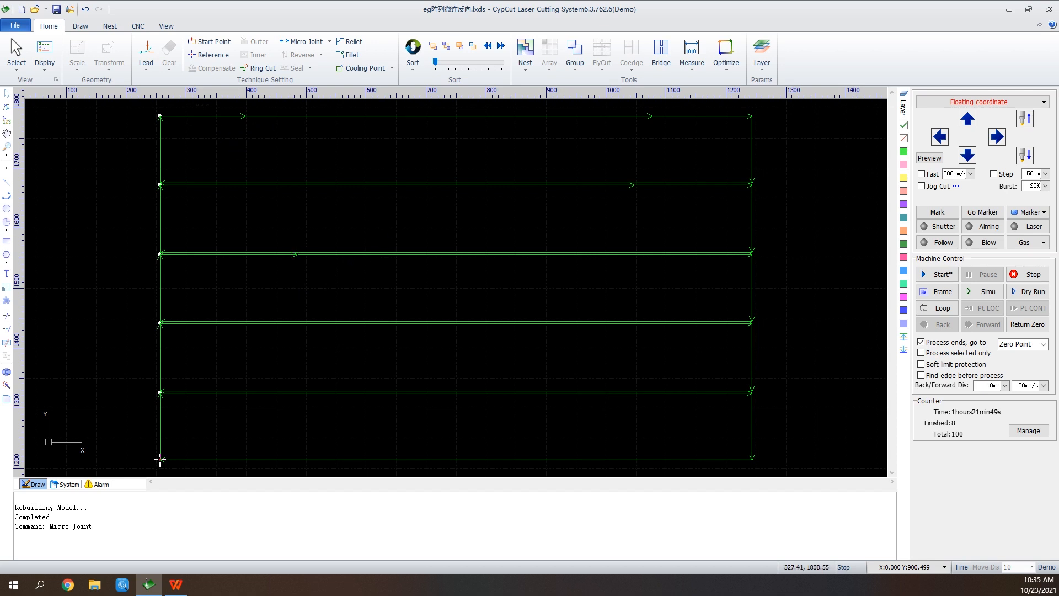
{"action": "left_click", "coordinate": [329, 41]}
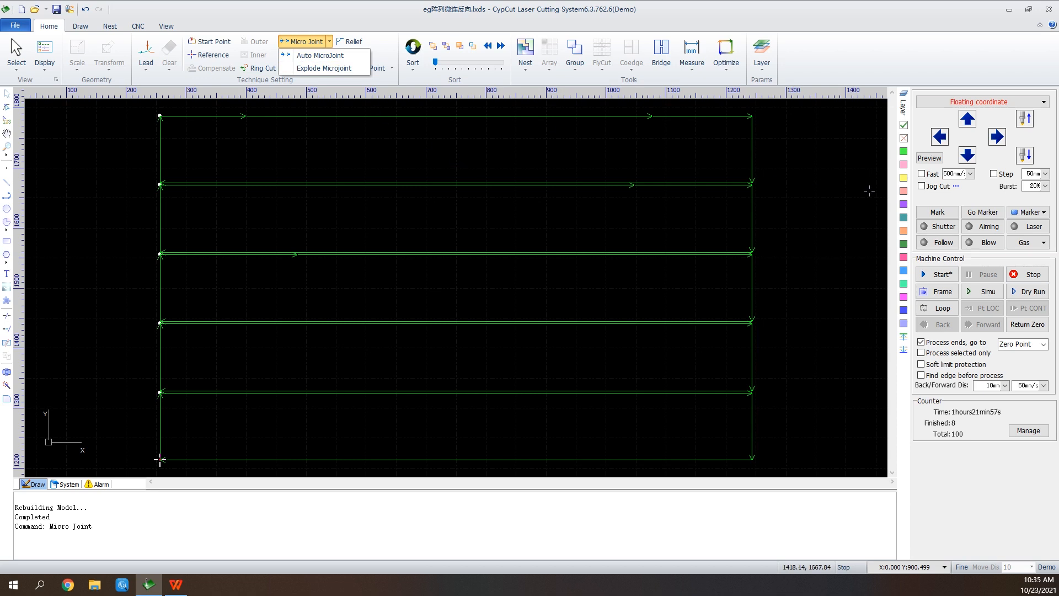
{"action": "left_click", "coordinate": [306, 42]}
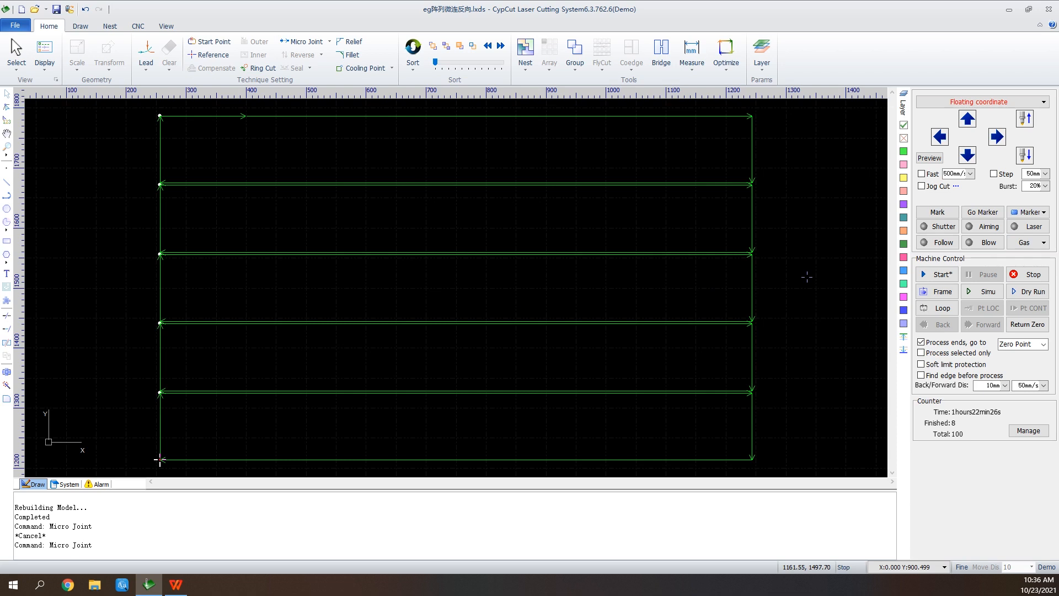
Simulate the cutting of the rectangles without sorting them, and stop the simulation partway.
{"action": "left_click", "coordinate": [983, 291]}
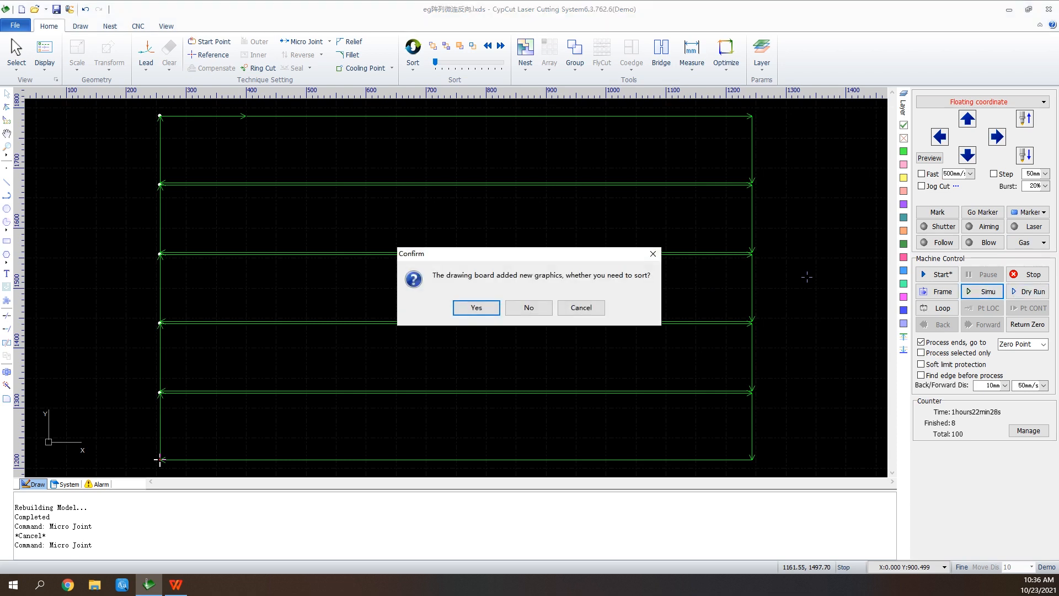
{"action": "left_click", "coordinate": [529, 307]}
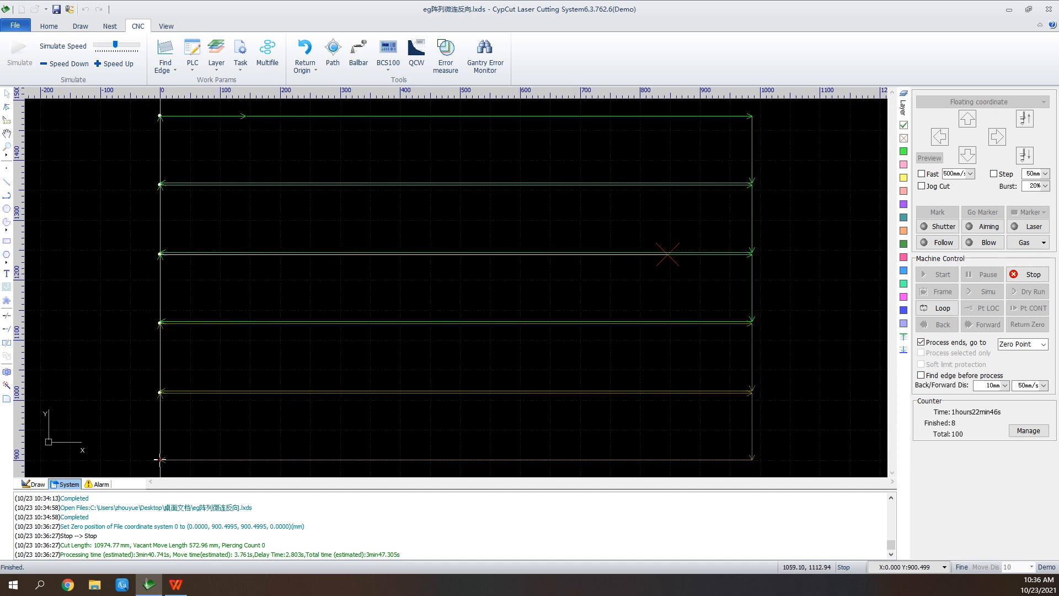
{"action": "left_click", "coordinate": [1028, 274]}
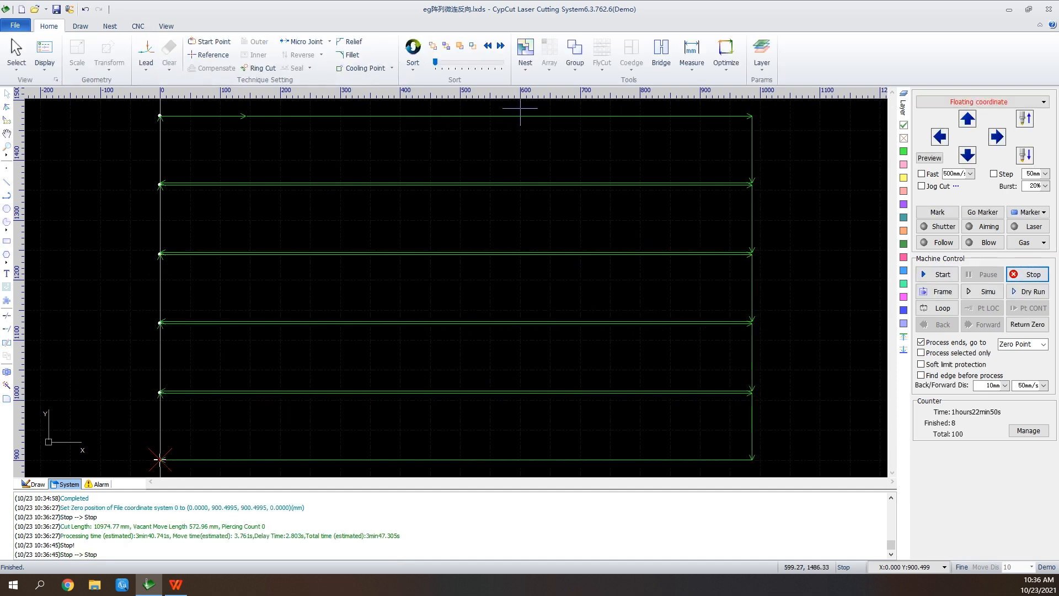
Reverse the cutting direction of all five rectangles, and simulate the cutting until partway through.
{"action": "left_click_drag", "start_coordinate": [520, 109], "coordinate": [386, 469]}
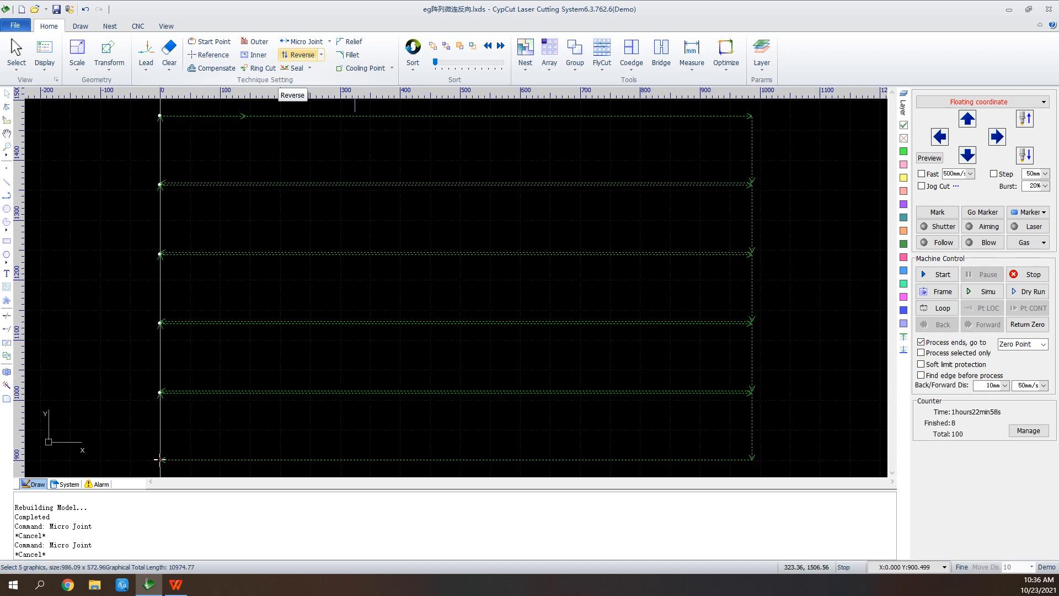
{"action": "left_click", "coordinate": [297, 55]}
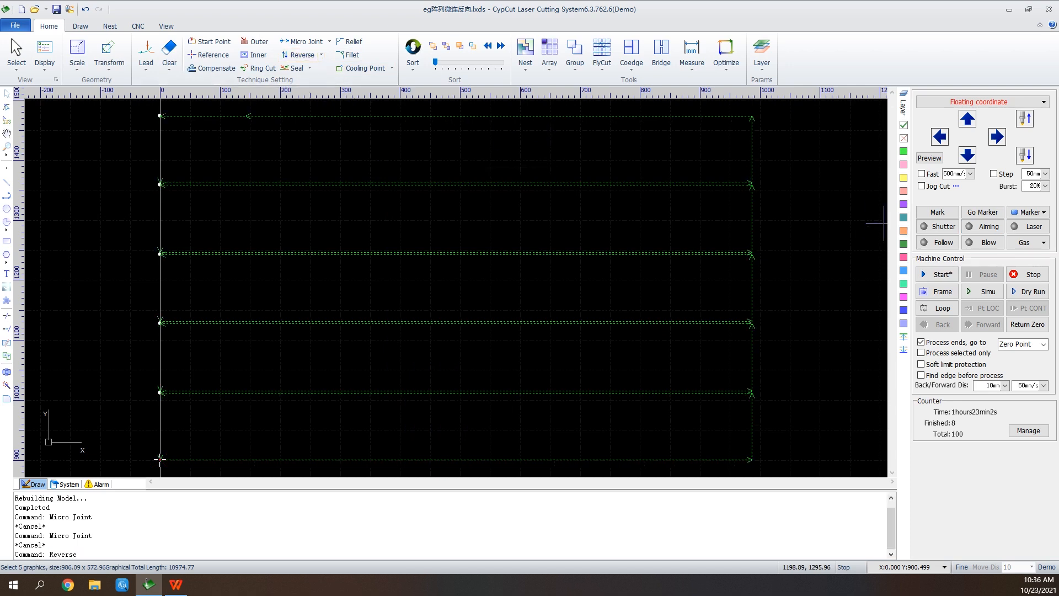
{"action": "left_click", "coordinate": [982, 292]}
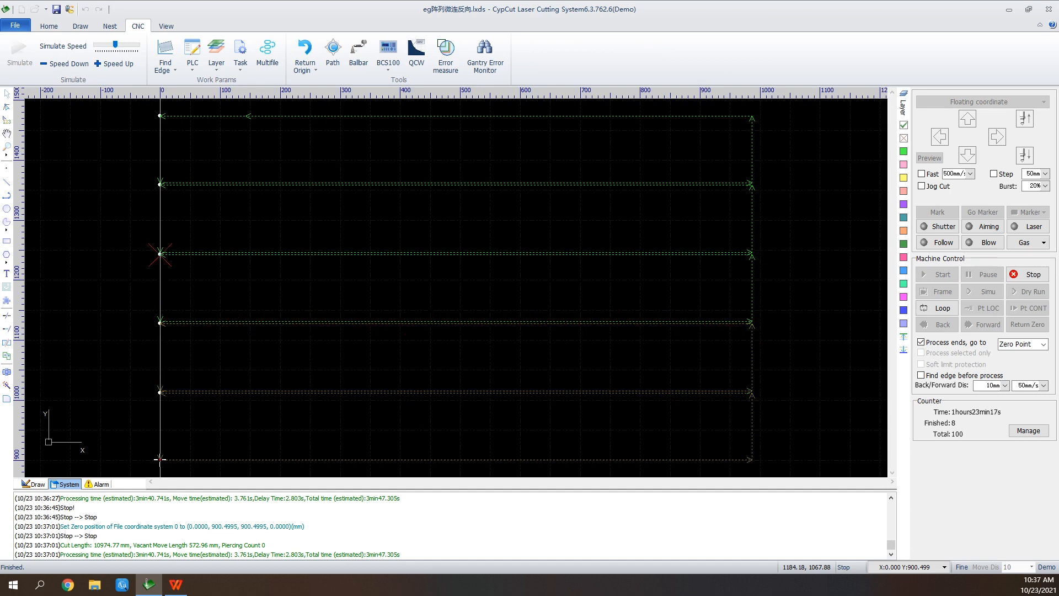
{"action": "left_click", "coordinate": [1028, 274]}
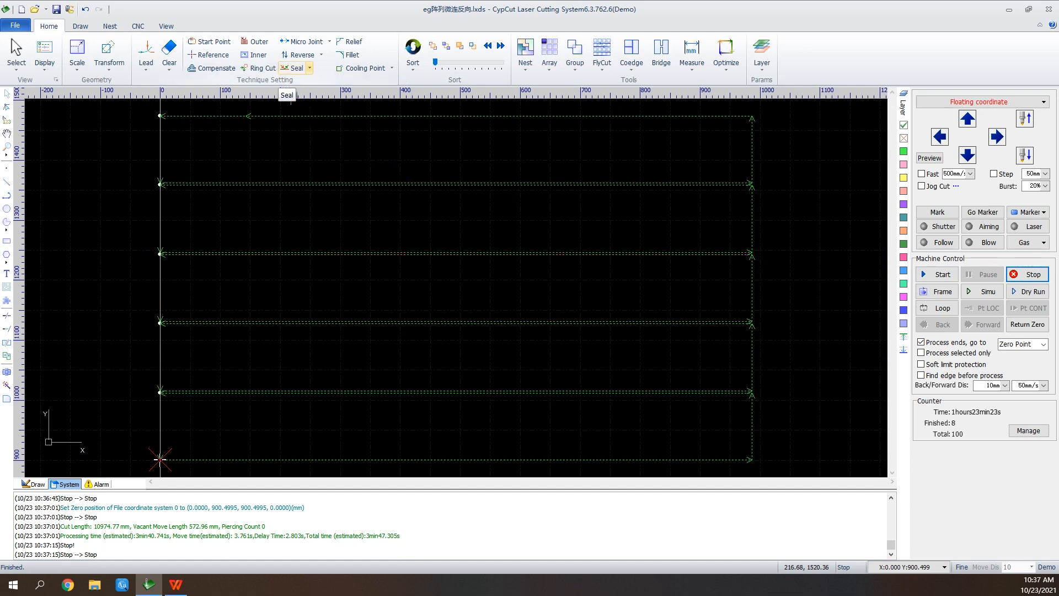
Apply a 3 mm lead gap to all five rectangles and inspect it at a start point.
{"action": "left_click", "coordinate": [291, 68]}
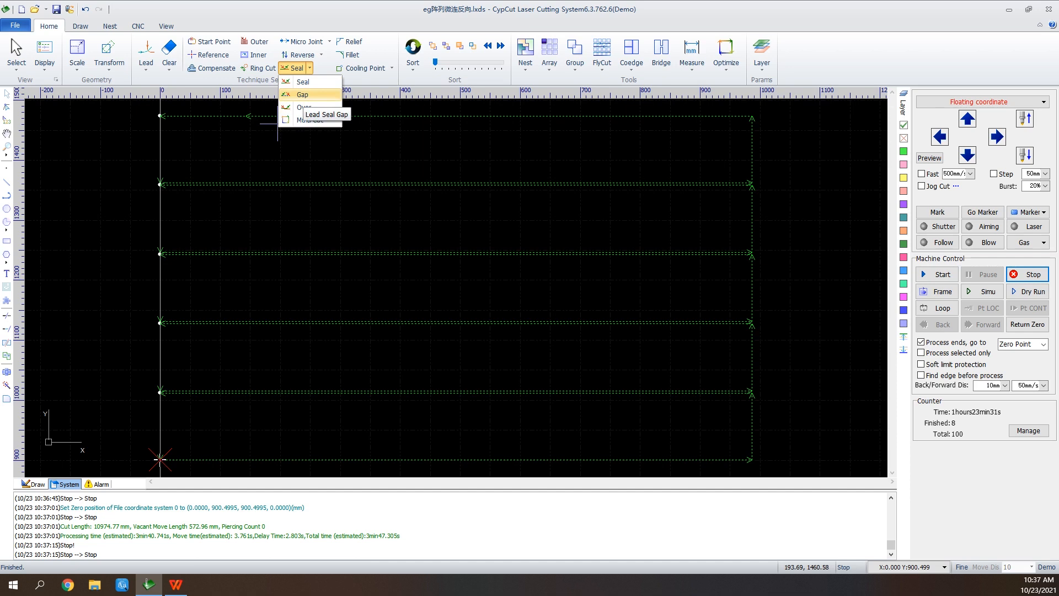
{"action": "left_click", "coordinate": [303, 94]}
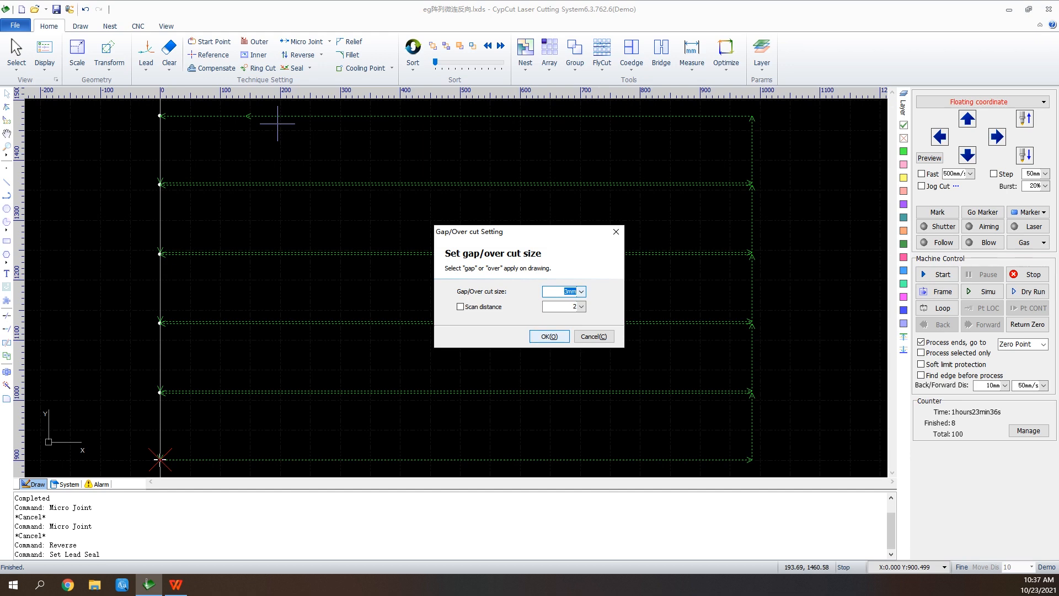
{"action": "left_click", "coordinate": [549, 336]}
{"action": "scroll", "coordinate": [162, 180], "scroll_direction": "up", "scroll_amount": 2}
{"action": "scroll", "coordinate": [162, 180], "scroll_direction": "up", "scroll_amount": 2}
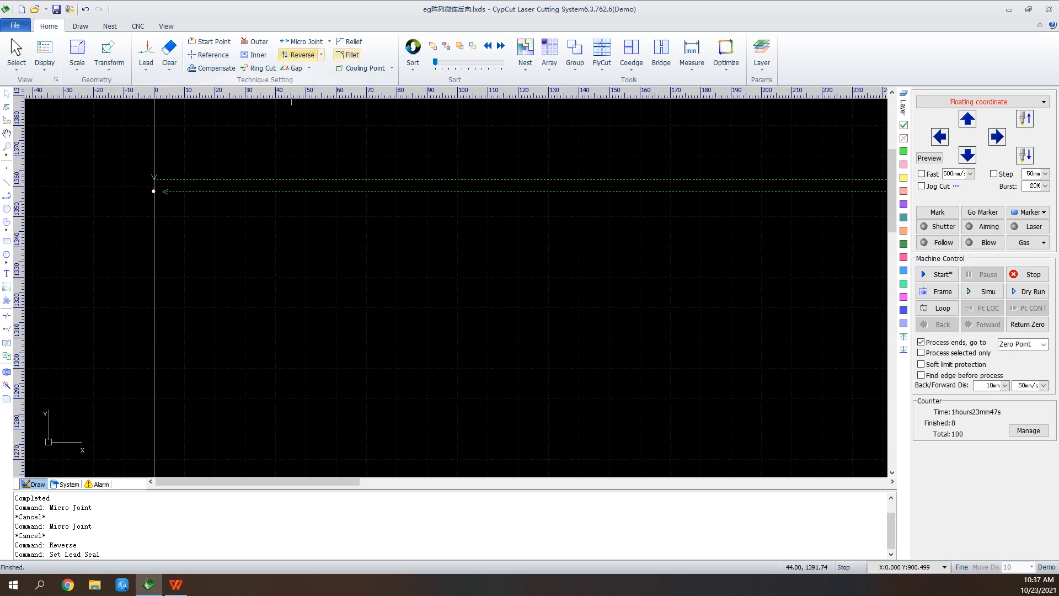
Replace the lead gap of all five rectangles with Seal, and check the other seal and gap options.
{"action": "left_click", "coordinate": [309, 68]}
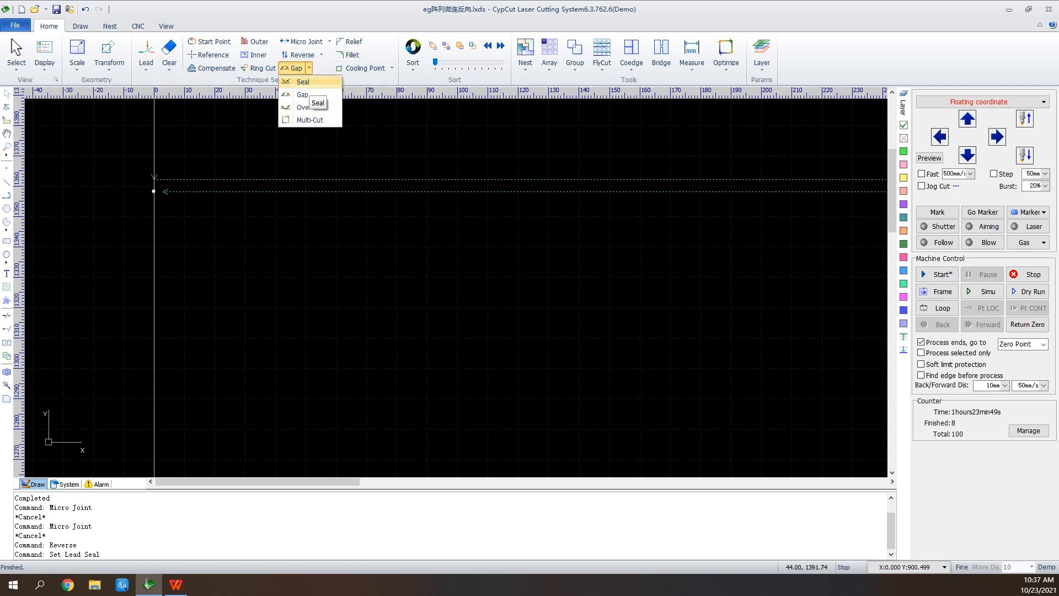
{"action": "left_click", "coordinate": [303, 82]}
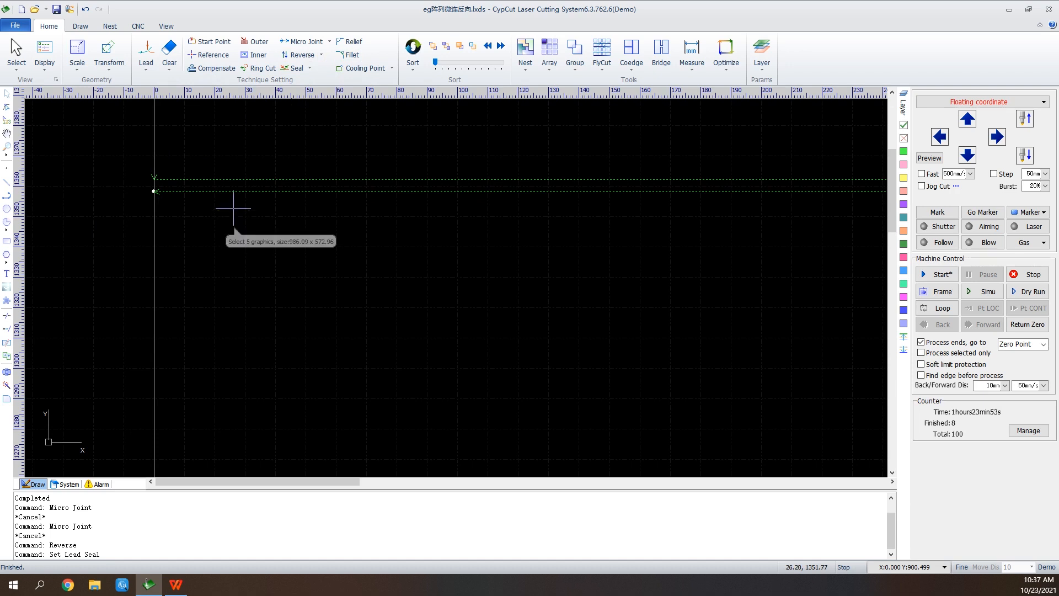
{"action": "left_click", "coordinate": [310, 68]}
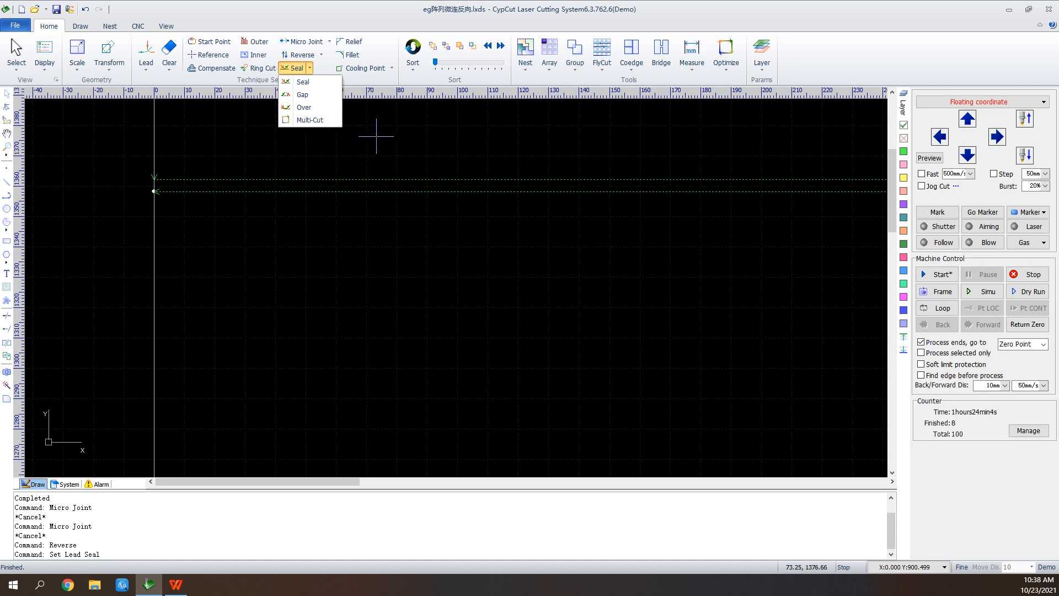
{"action": "scroll", "coordinate": [221, 271], "scroll_direction": "down", "scroll_amount": 2}
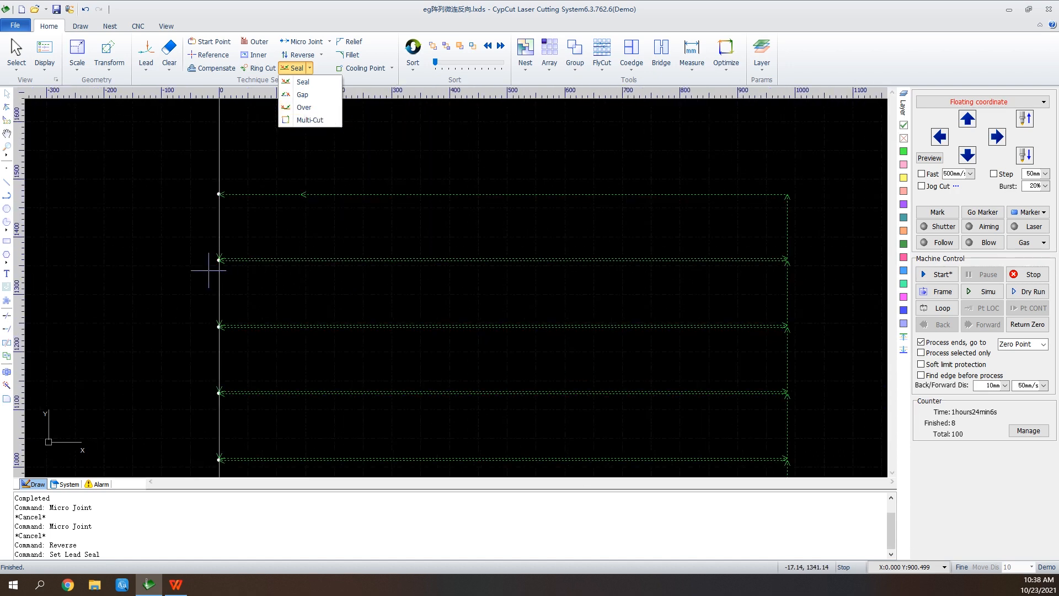
{"action": "scroll", "coordinate": [414, 291], "scroll_direction": "down", "scroll_amount": 1}
{"action": "scroll", "coordinate": [650, 164], "scroll_direction": "up", "scroll_amount": 1}
{"action": "scroll", "coordinate": [650, 164], "scroll_direction": "up", "scroll_amount": 3}
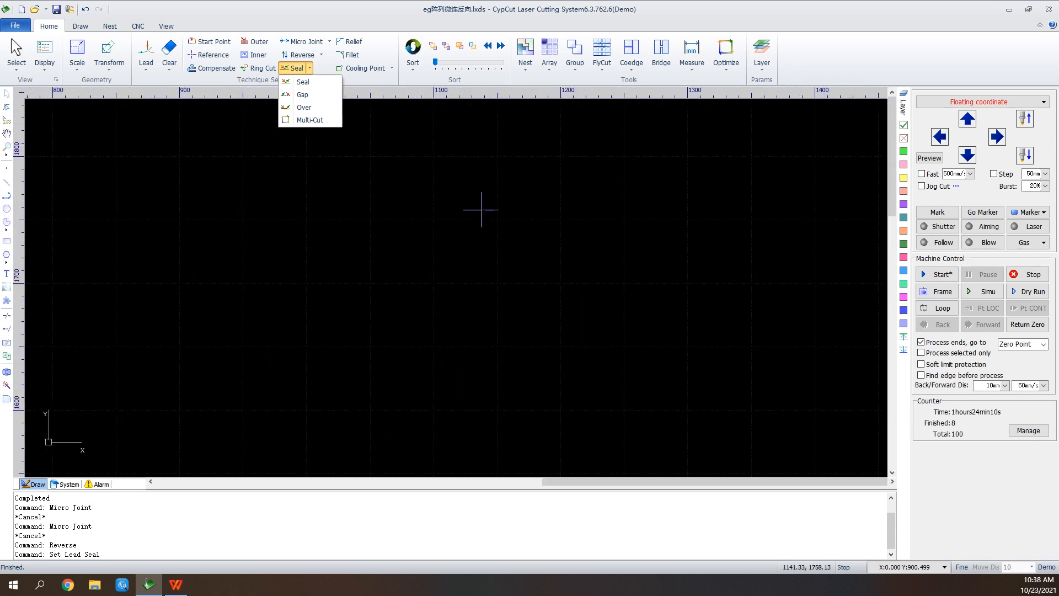
Draw a six-pointed star about 168 × 195 mm above and beyond the right end of the rectangles, with its inner vertices pulled inward.
{"action": "left_click", "coordinate": [459, 179]}
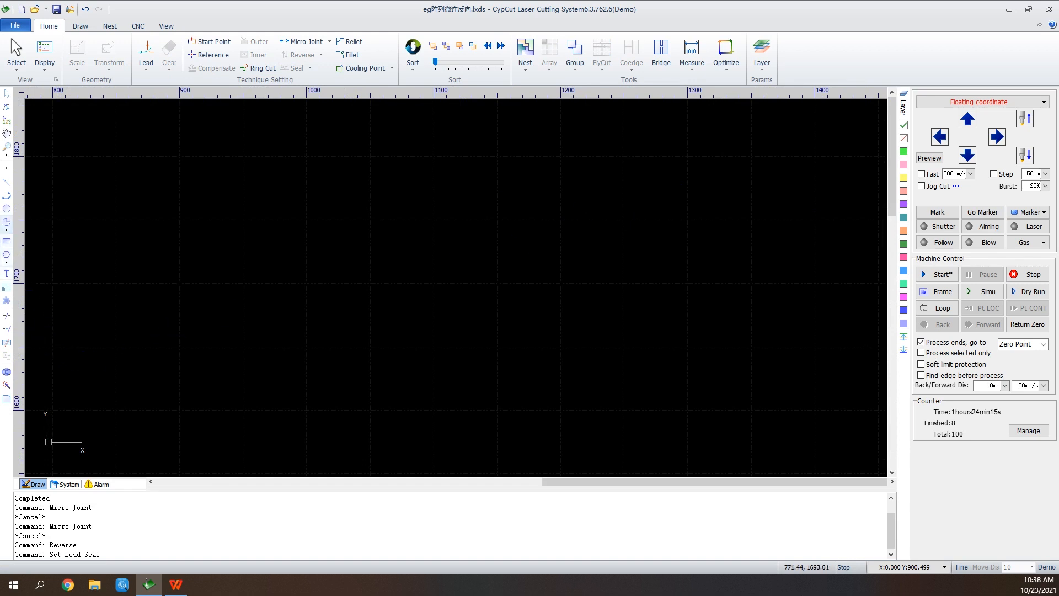
{"action": "left_click", "coordinate": [7, 262]}
{"action": "left_click", "coordinate": [34, 289]}
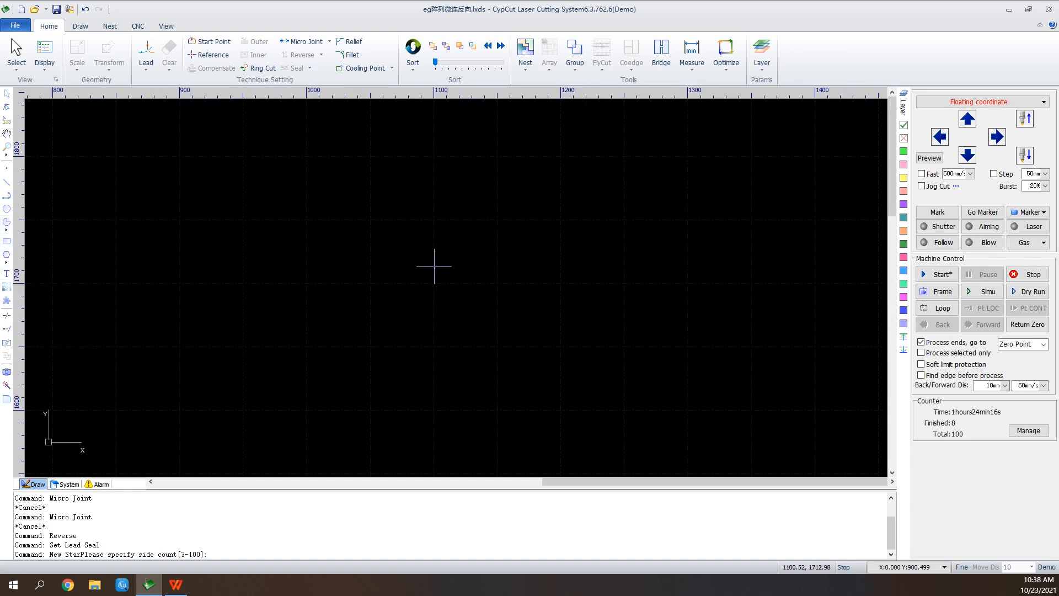
{"action": "left_click", "coordinate": [464, 212]}
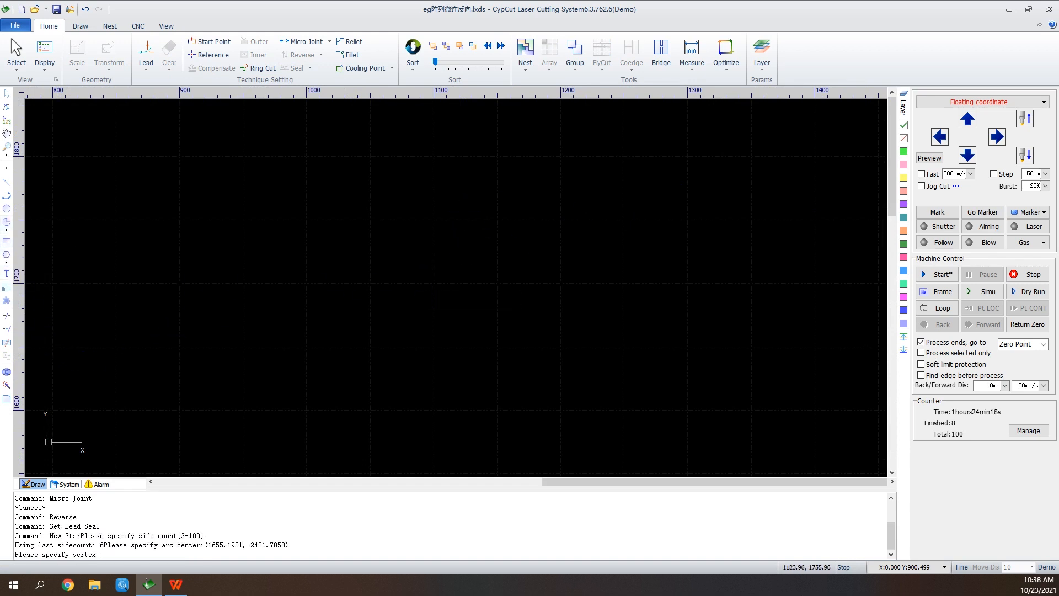
{"action": "left_click", "coordinate": [464, 334]}
{"action": "left_click", "coordinate": [487, 261]}
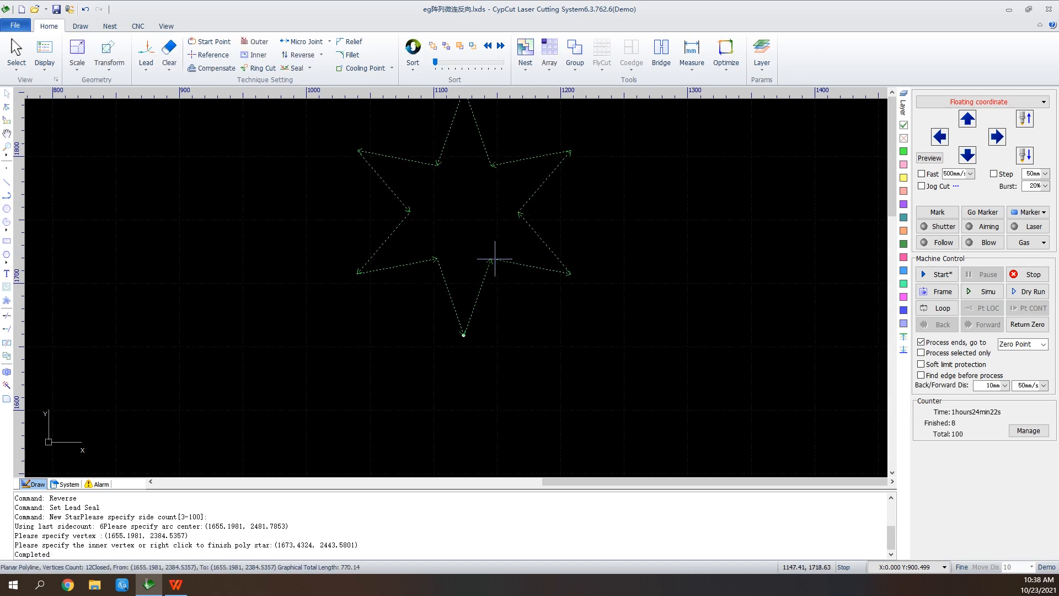
{"action": "scroll", "coordinate": [518, 119], "scroll_direction": "up", "scroll_amount": 2}
{"action": "scroll", "coordinate": [487, 428], "scroll_direction": "down", "scroll_amount": 1}
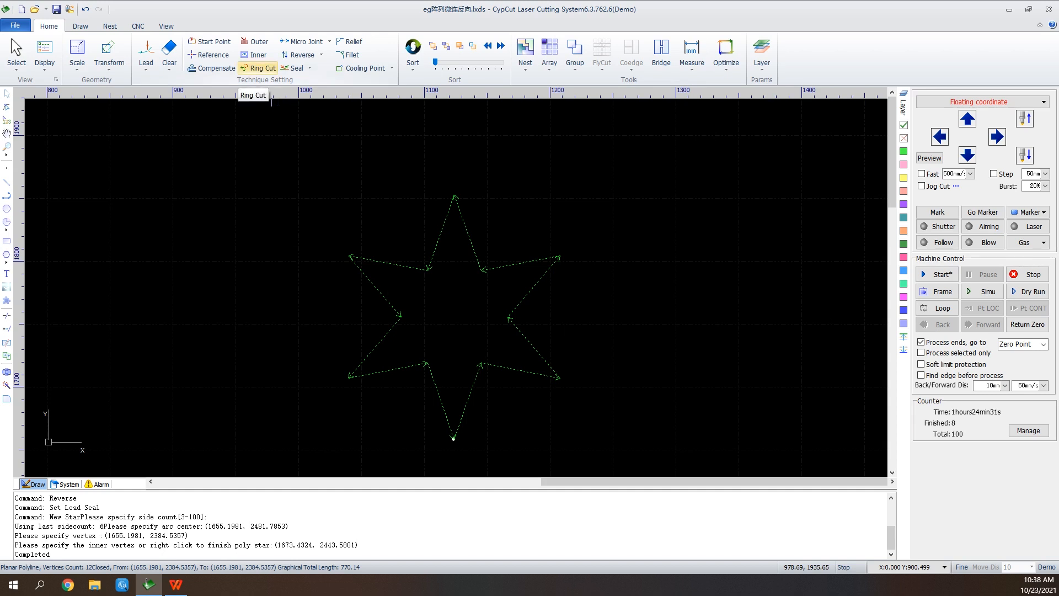
Apply an automatic Ring Cut to the star with max angle 85°, min length 3 mm and extend length 8 mm, and inspect the corner loops.
{"action": "left_click", "coordinate": [258, 68]}
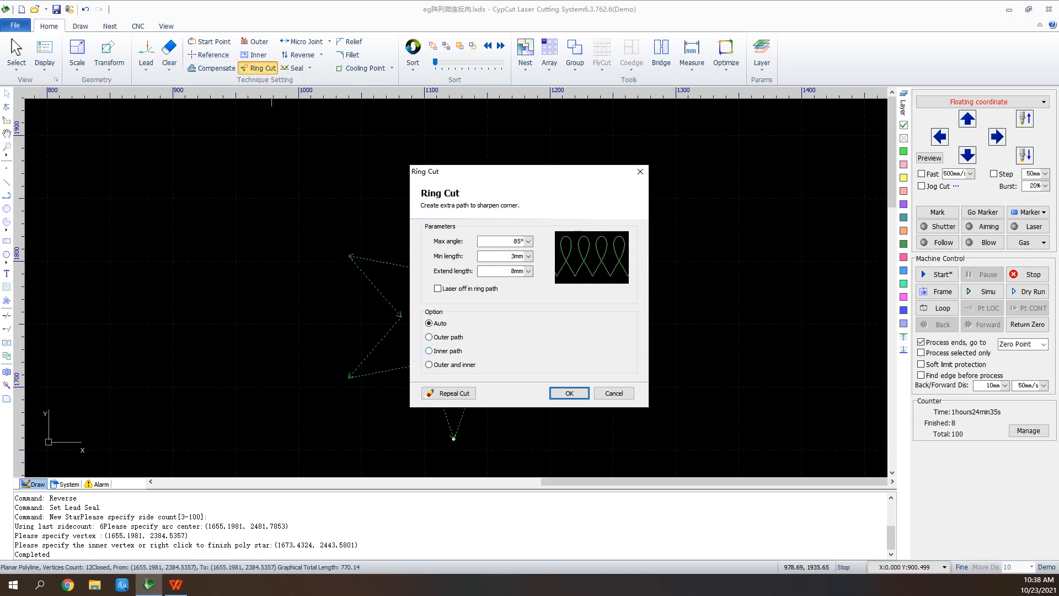
{"action": "left_click", "coordinate": [569, 393]}
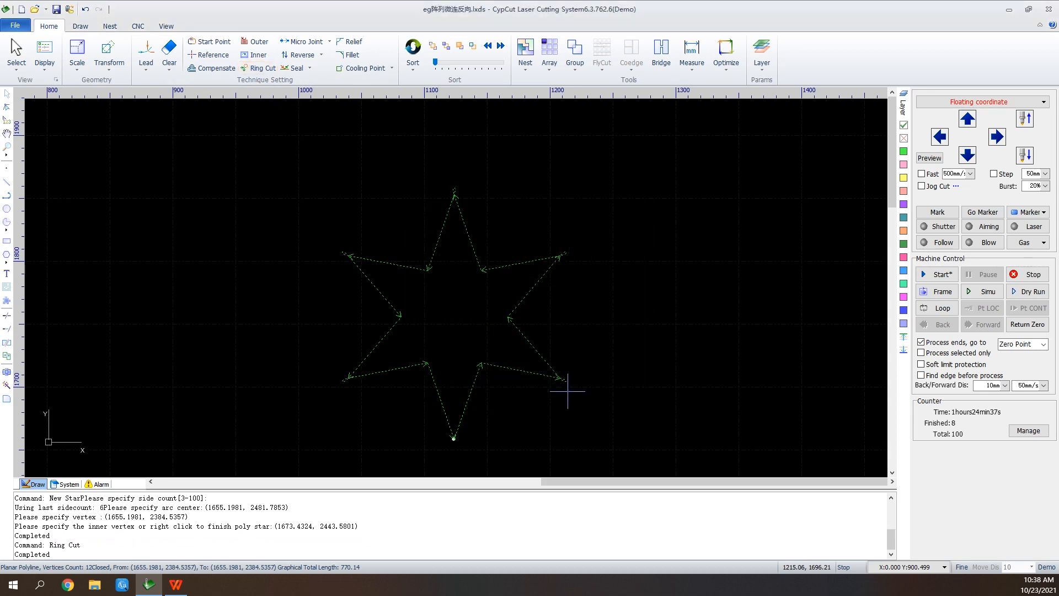
{"action": "scroll", "coordinate": [557, 253], "scroll_direction": "up", "scroll_amount": 5}
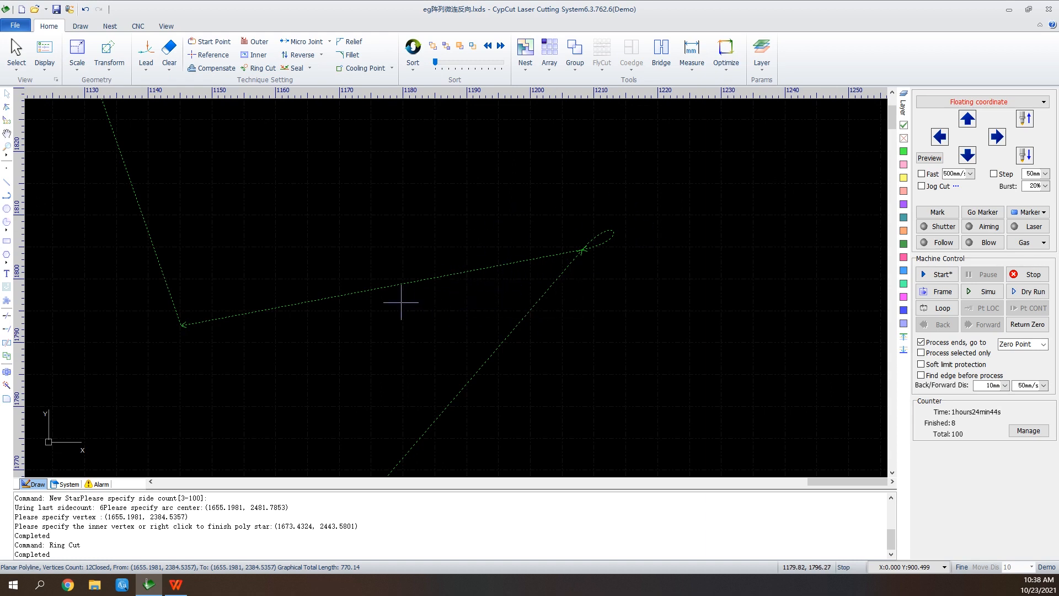
{"action": "scroll", "coordinate": [307, 314], "scroll_direction": "down", "scroll_amount": 2}
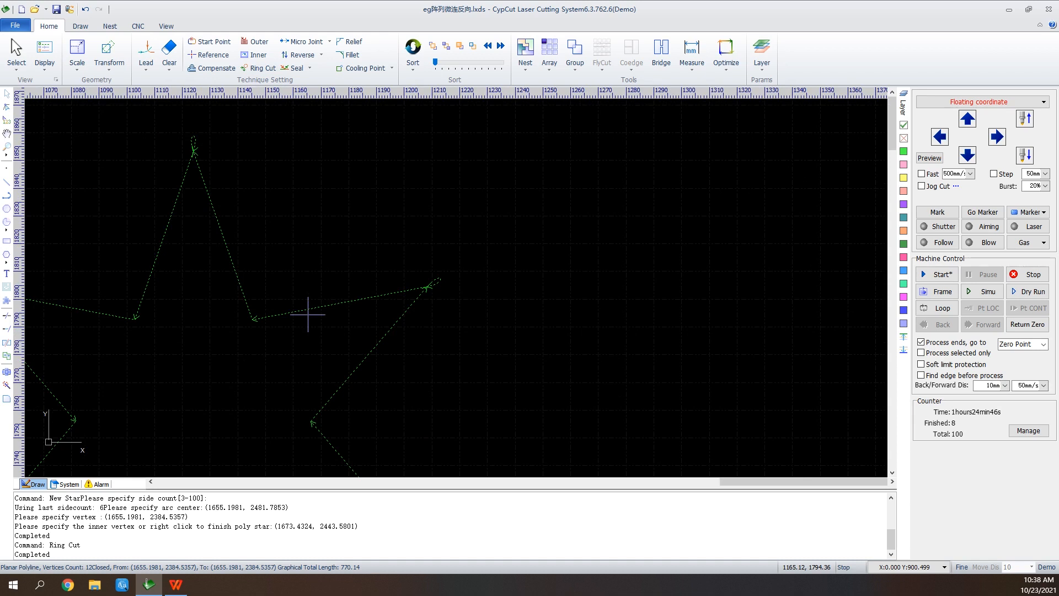
{"action": "scroll", "coordinate": [307, 314], "scroll_direction": "down", "scroll_amount": 1}
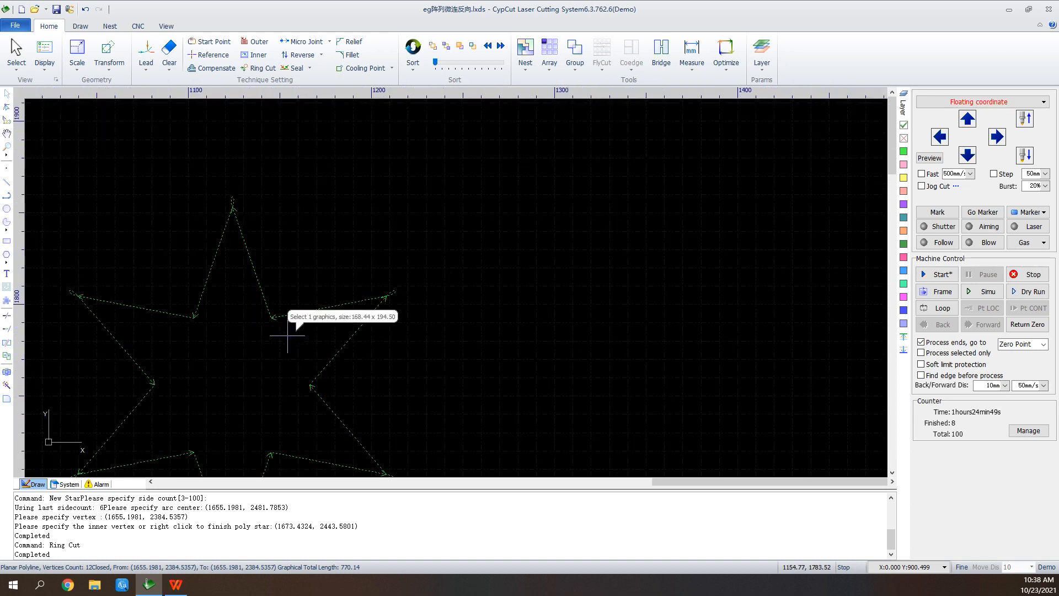
{"action": "scroll", "coordinate": [277, 349], "scroll_direction": "down", "scroll_amount": 2}
{"action": "scroll", "coordinate": [522, 196], "scroll_direction": "down", "scroll_amount": 2}
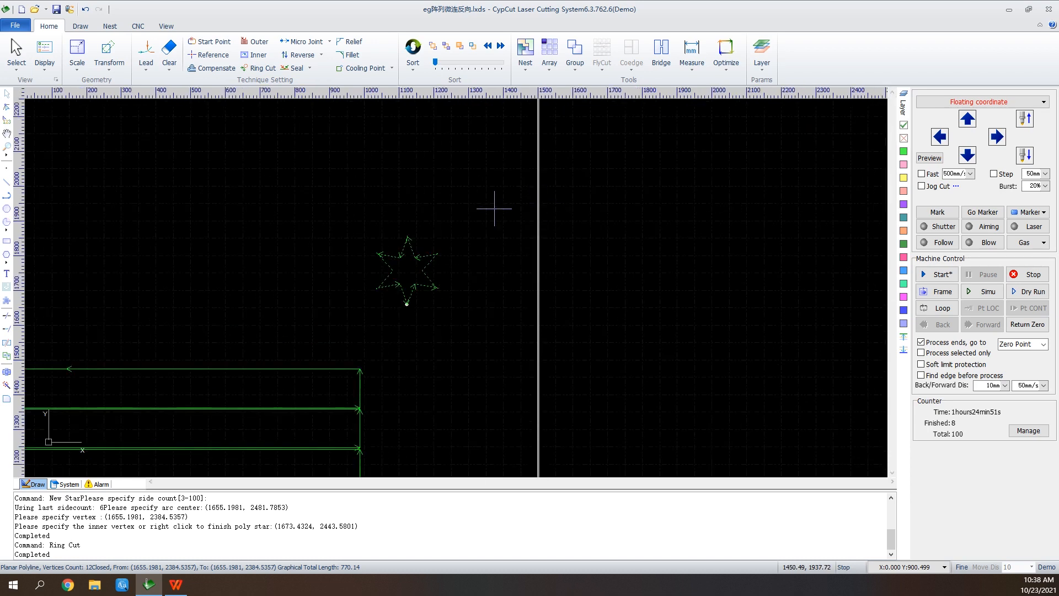
Create a corner-open rectangle 400 mm wide and 250 mm high with 40 × 40 mm corner openings, placed beside the star.
{"action": "left_click_drag", "start_coordinate": [216, 218], "coordinate": [510, 299]}
{"action": "scroll", "coordinate": [510, 299], "scroll_direction": "up", "scroll_amount": 1}
{"action": "scroll", "coordinate": [512, 290], "scroll_direction": "up", "scroll_amount": 1}
{"action": "left_click", "coordinate": [6, 300]}
{"action": "left_click", "coordinate": [533, 321]}
{"action": "left_click", "coordinate": [636, 381]}
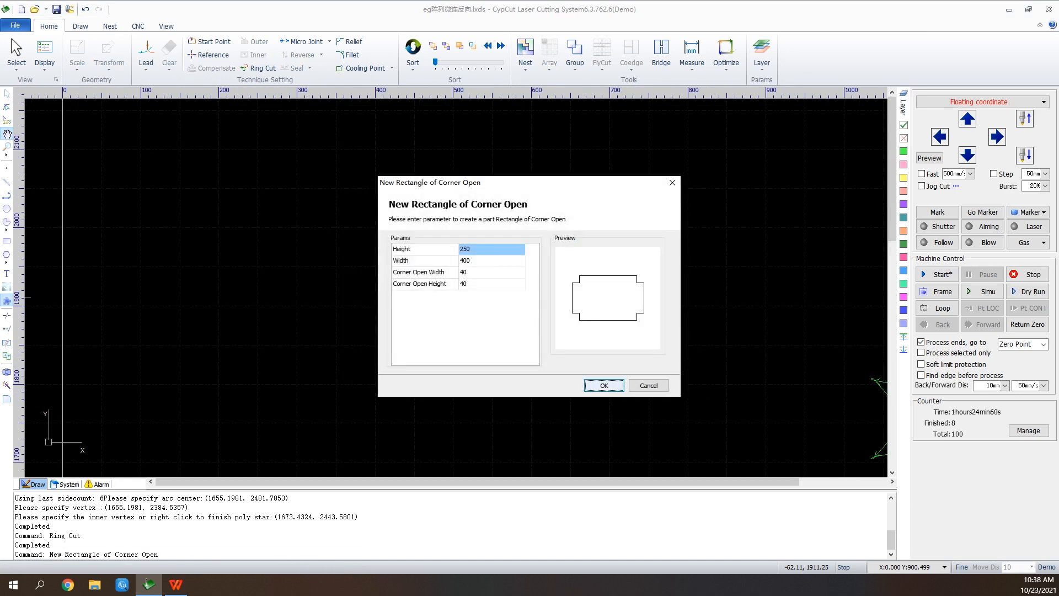
{"action": "left_click", "coordinate": [604, 385]}
{"action": "left_click", "coordinate": [315, 361]}
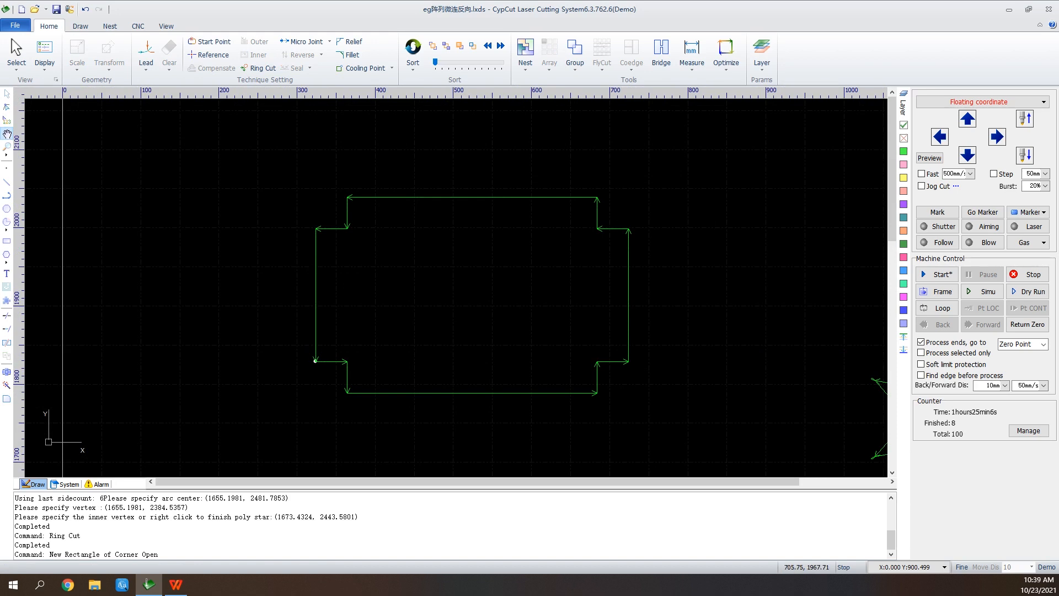
Add 2 mm radius reliefs at the four inner notch corners of the corner-open rectangle.
{"action": "left_click", "coordinate": [349, 42]}
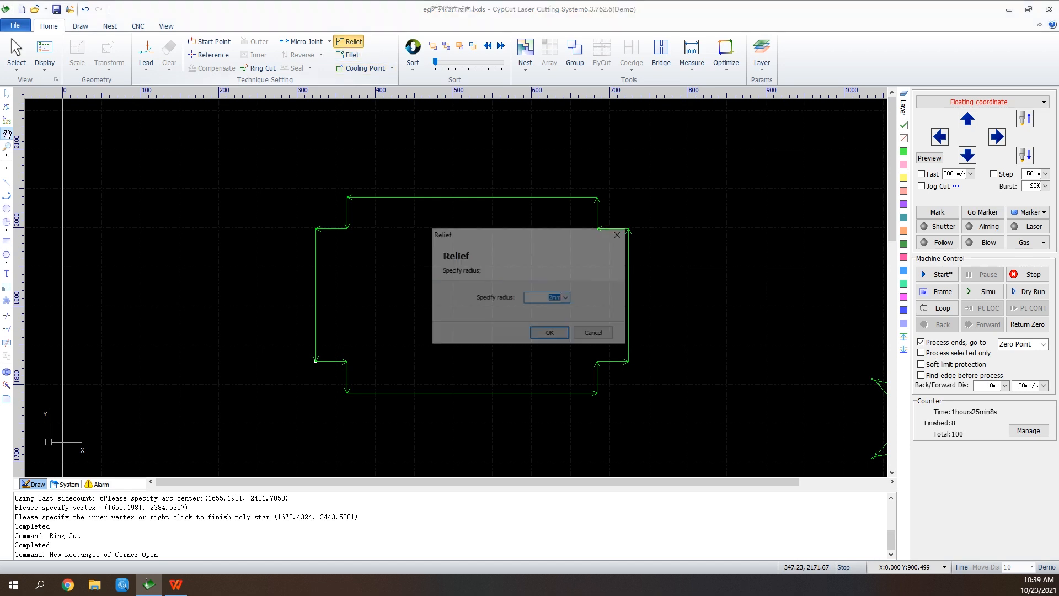
{"action": "key", "text": "Return"}
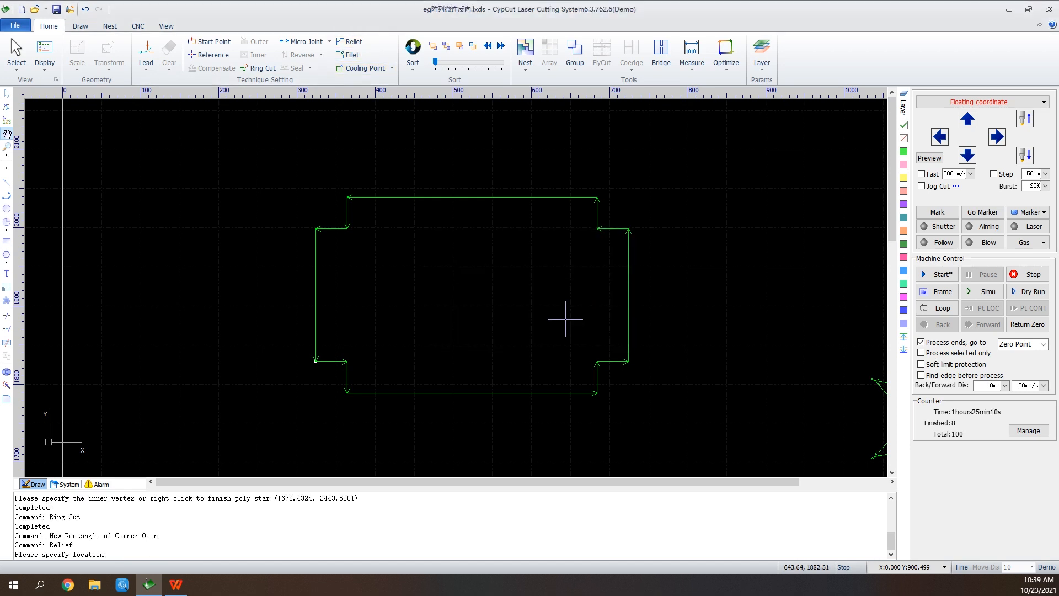
{"action": "left_click", "coordinate": [597, 229]}
{"action": "left_click", "coordinate": [597, 362]}
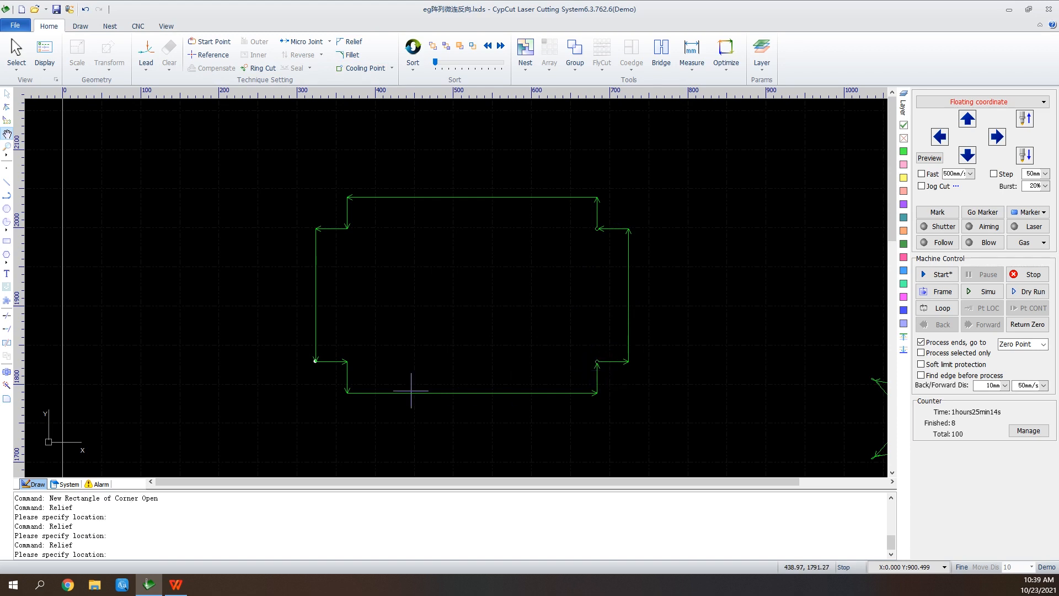
{"action": "left_click", "coordinate": [348, 360]}
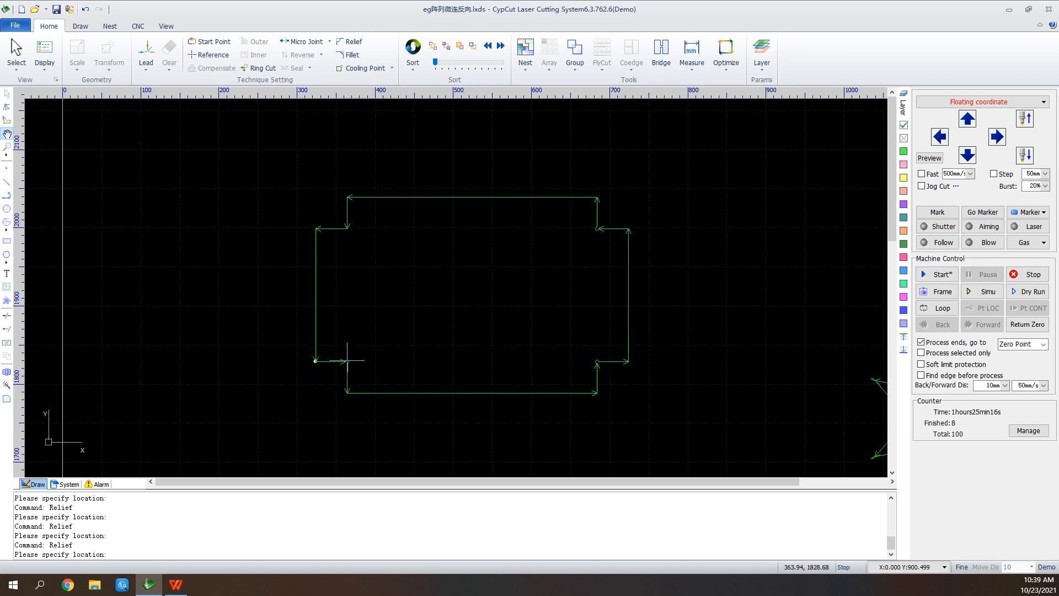
{"action": "left_click", "coordinate": [347, 226]}
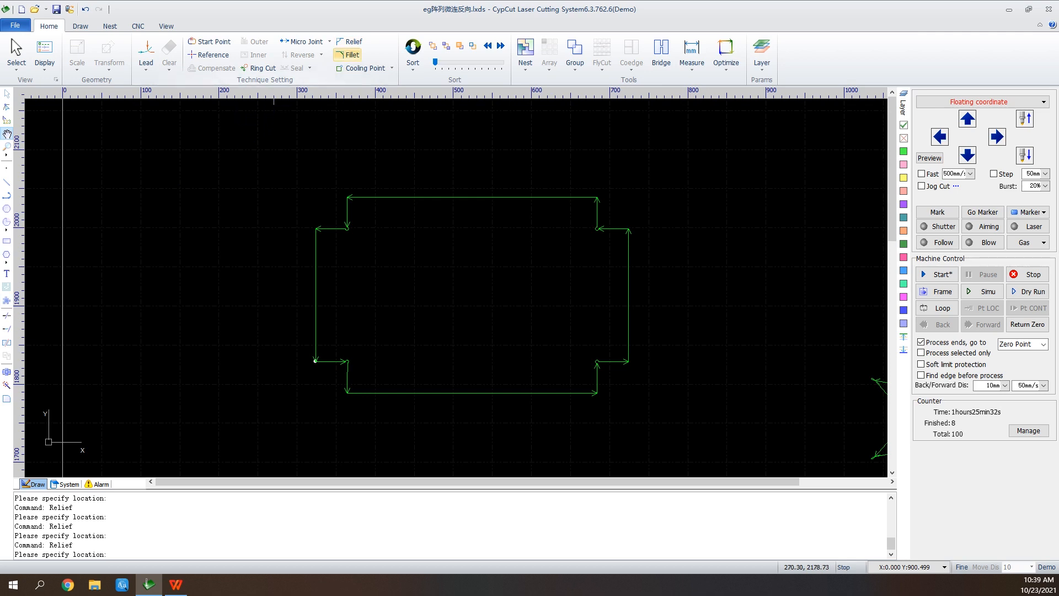
Add 2 mm fillets at both ends of the corner-open rectangle's top edge and at the upper end of its right edge.
{"action": "left_click", "coordinate": [349, 55]}
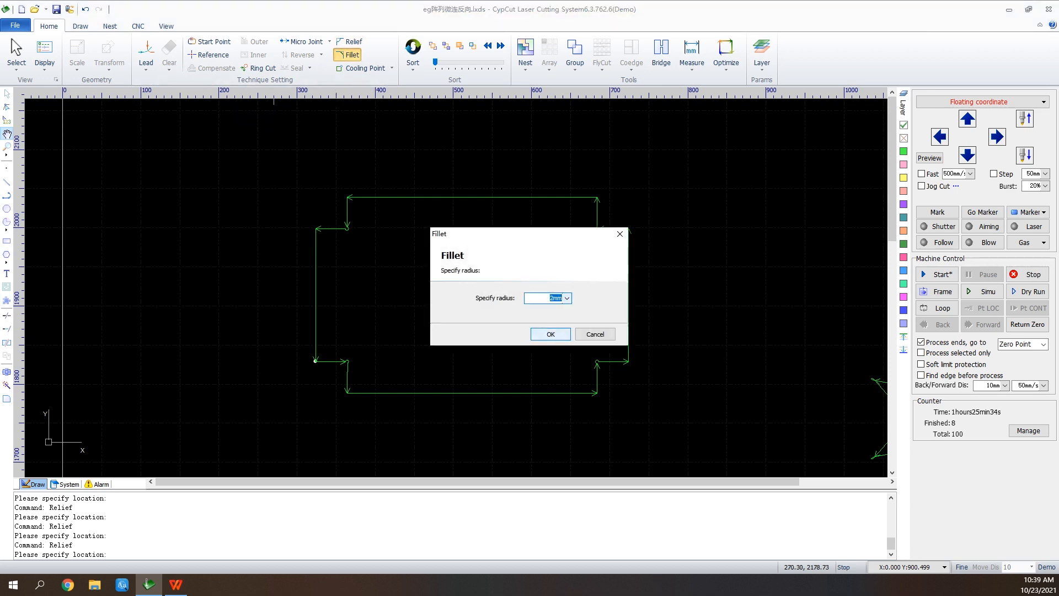
{"action": "scroll", "coordinate": [593, 229], "scroll_direction": "up", "scroll_amount": 2}
{"action": "left_click", "coordinate": [591, 200]}
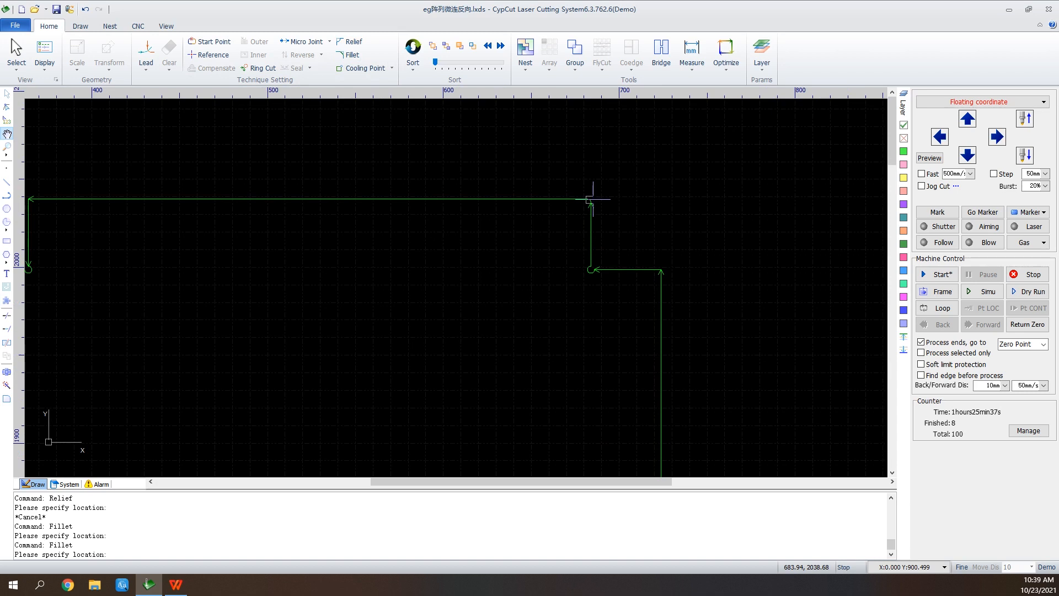
{"action": "left_click", "coordinate": [661, 269]}
{"action": "scroll", "coordinate": [659, 232], "scroll_direction": "down", "scroll_amount": 3}
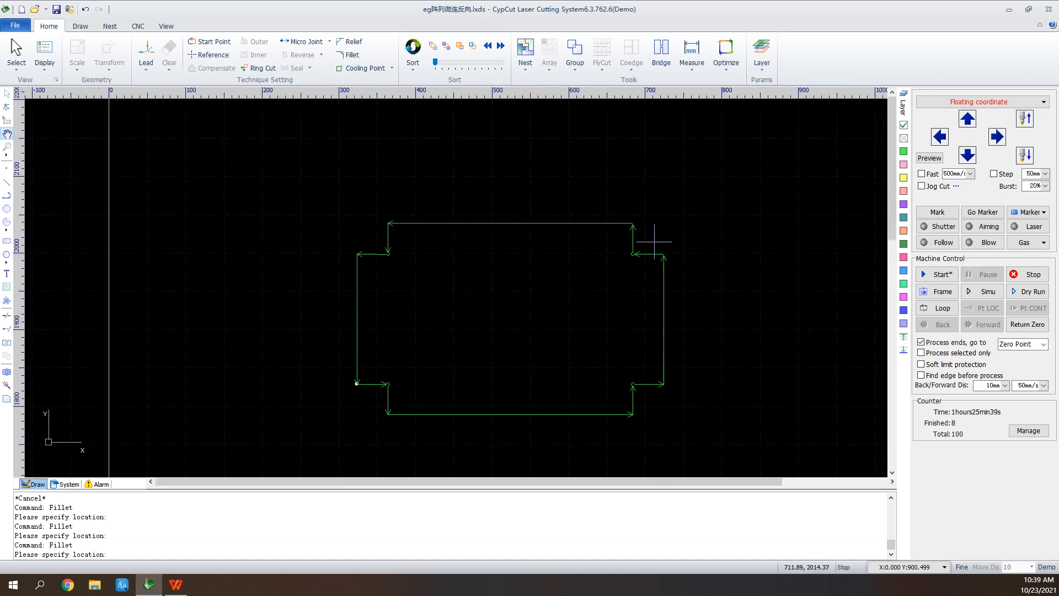
{"action": "scroll", "coordinate": [388, 223], "scroll_direction": "up", "scroll_amount": 1}
{"action": "left_click", "coordinate": [386, 221]}
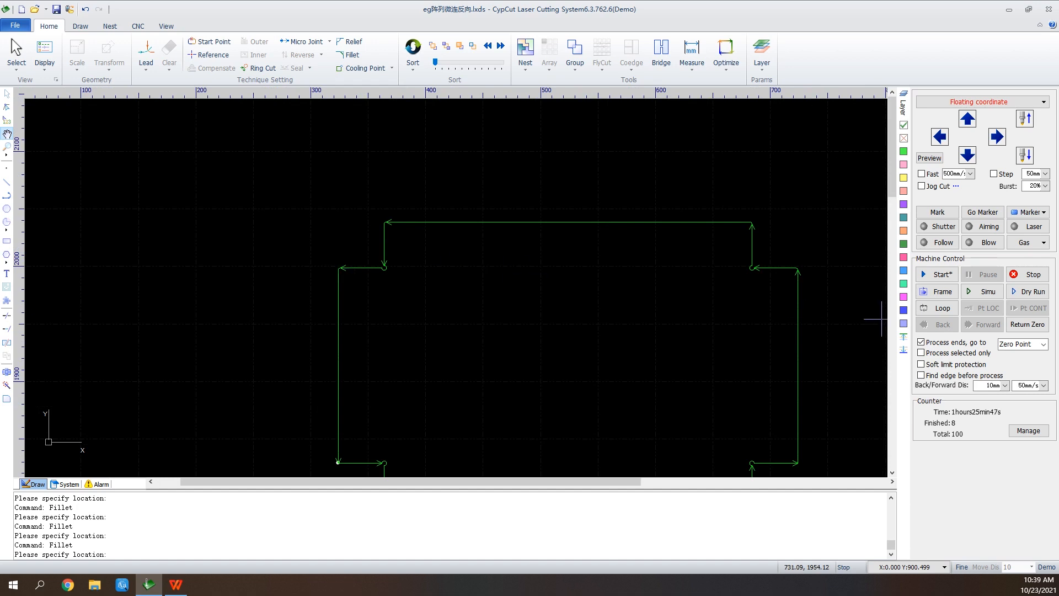
{"action": "scroll", "coordinate": [527, 361], "scroll_direction": "down", "scroll_amount": 2}
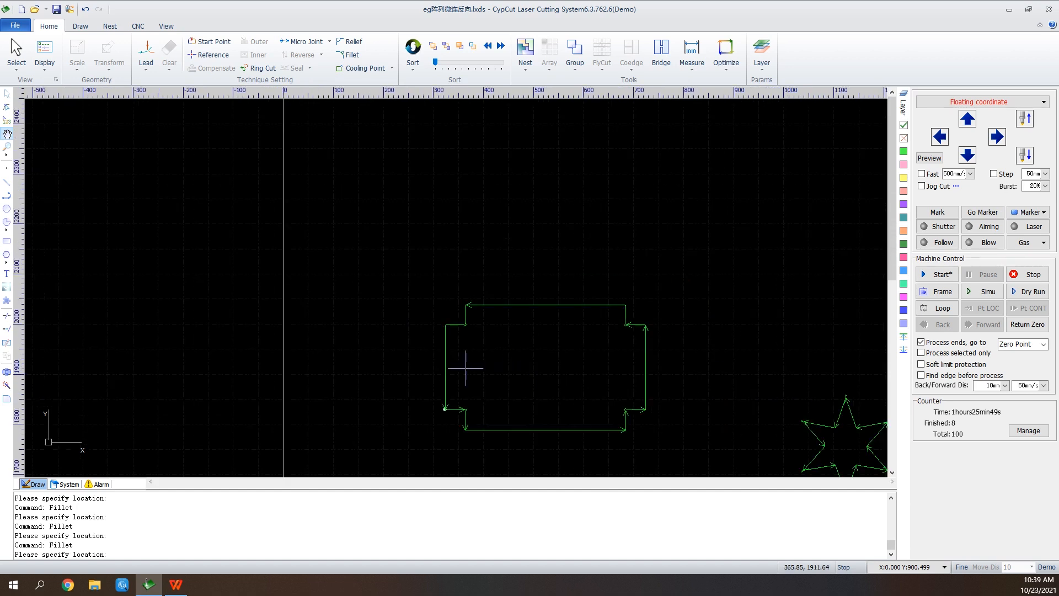
Draw a rectangle about 244 × 128 mm above the corner-open part, and give it a 20 mm line lead-in at 90°.
{"action": "scroll", "coordinate": [460, 407], "scroll_direction": "down", "scroll_amount": 1}
{"action": "scroll", "coordinate": [574, 209], "scroll_direction": "up", "scroll_amount": 2}
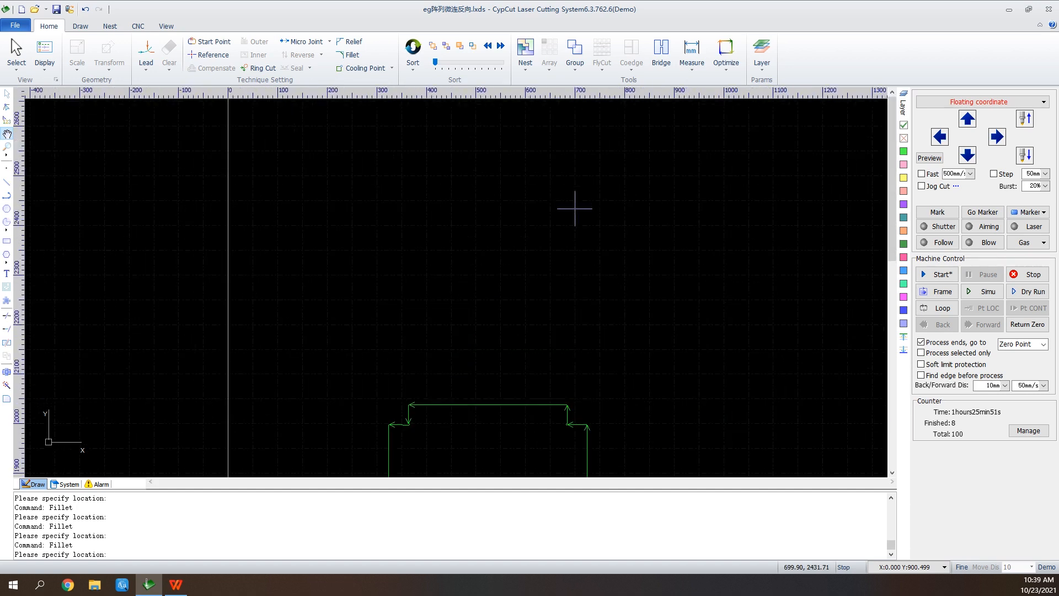
{"action": "left_click", "coordinate": [6, 241]}
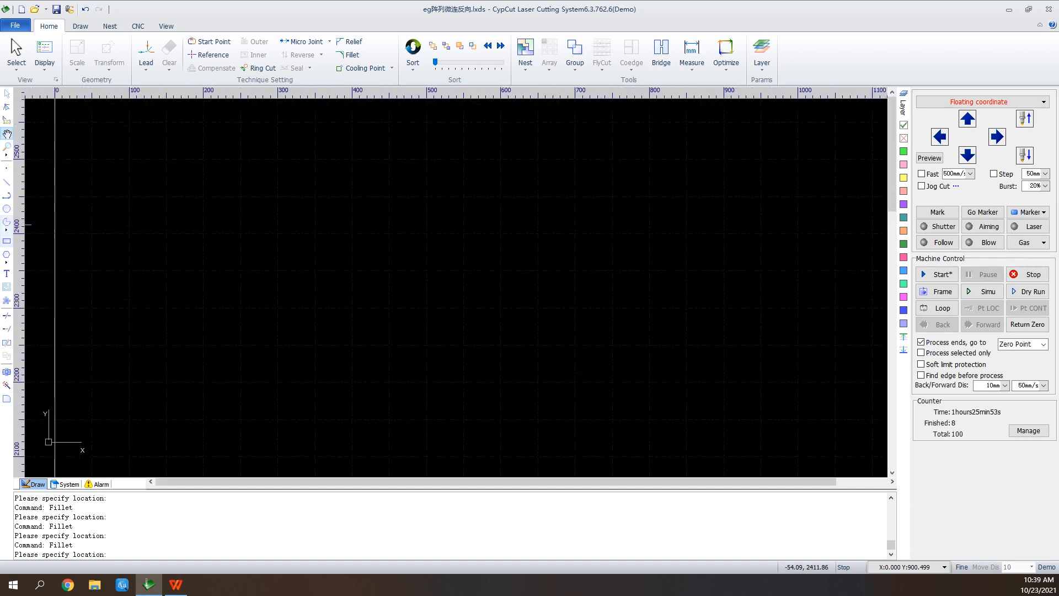
{"action": "left_click", "coordinate": [332, 236]}
{"action": "left_click", "coordinate": [513, 329]}
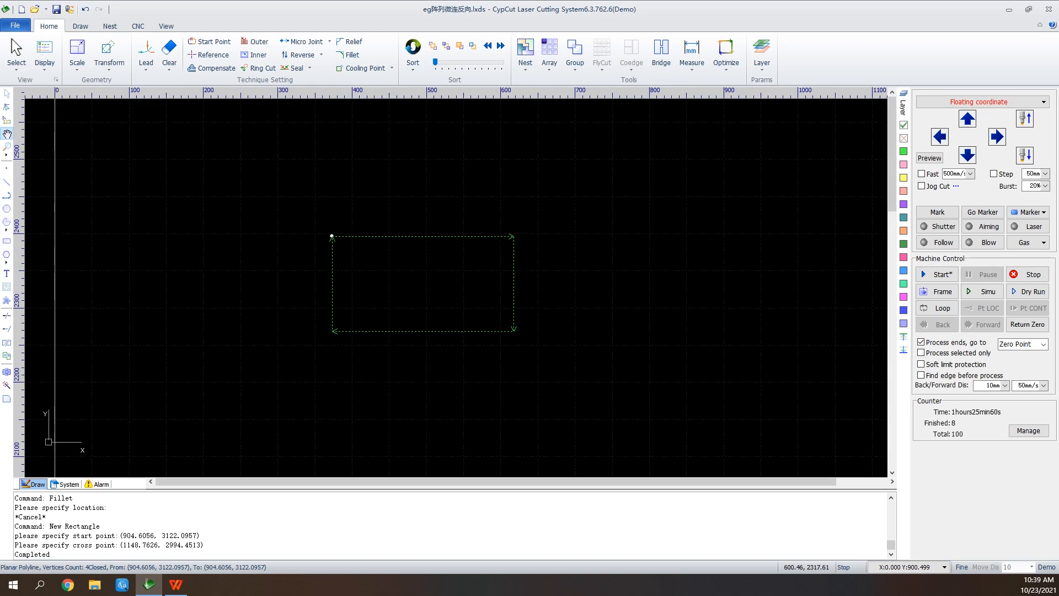
{"action": "left_click", "coordinate": [145, 55]}
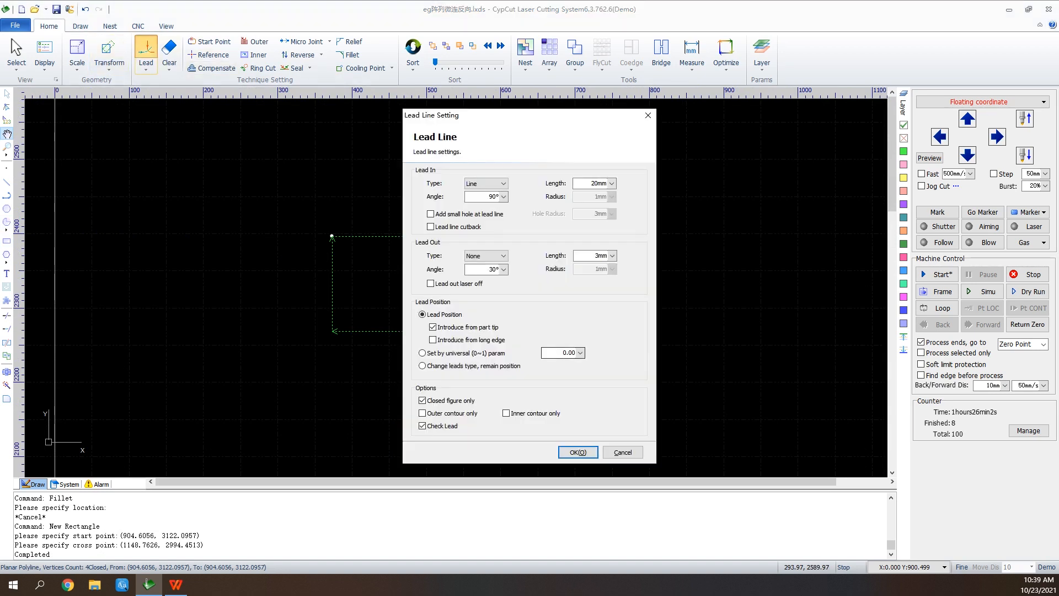
{"action": "left_click", "coordinate": [578, 451]}
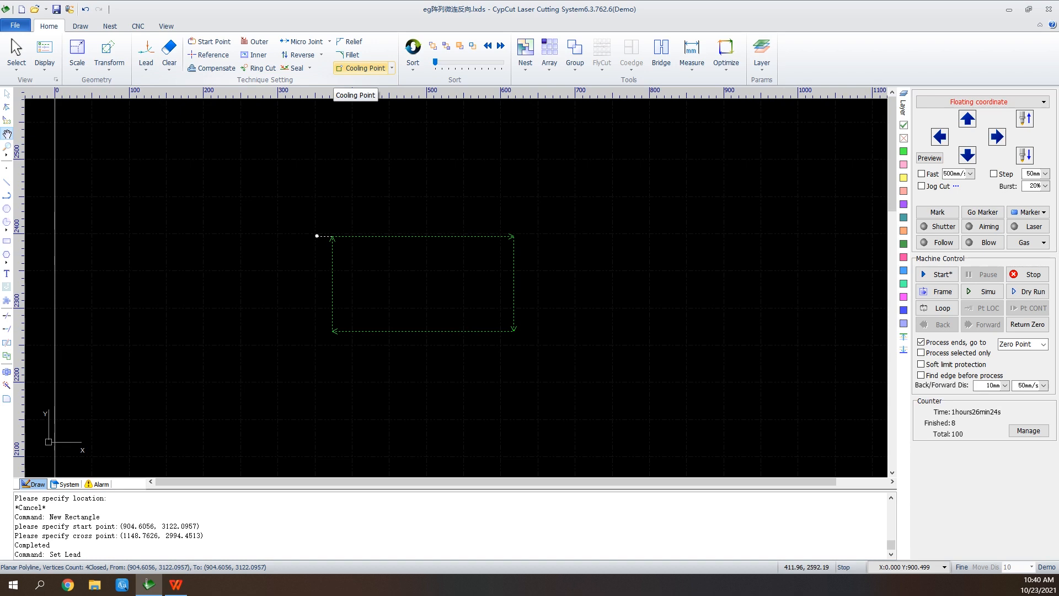
Add automatic cooling points to the rectangle at its lead-in and at corners with a maximum angle of 90°.
{"action": "left_click", "coordinate": [392, 68]}
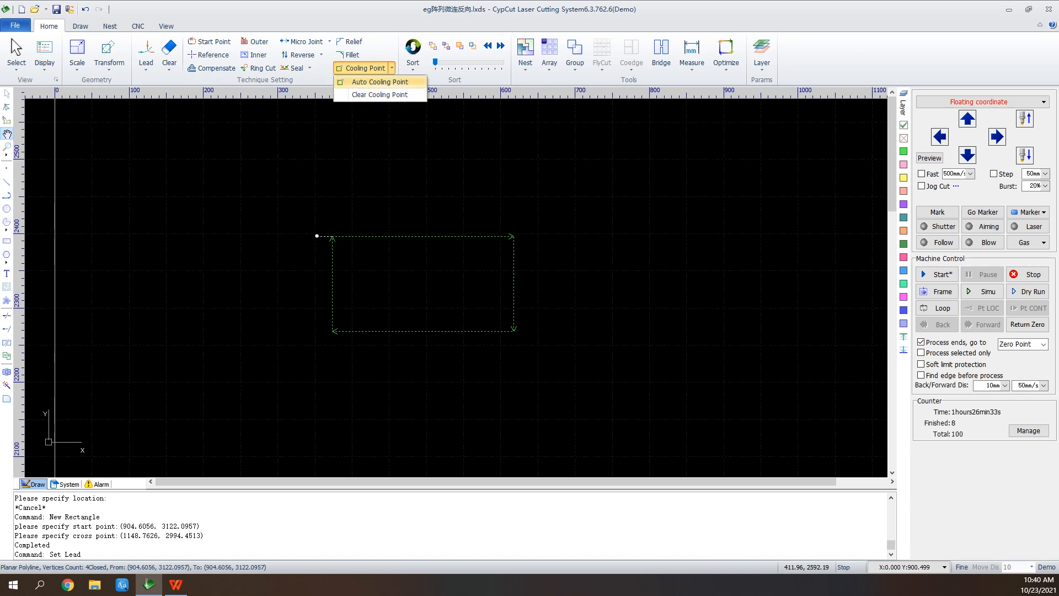
{"action": "left_click", "coordinate": [380, 82]}
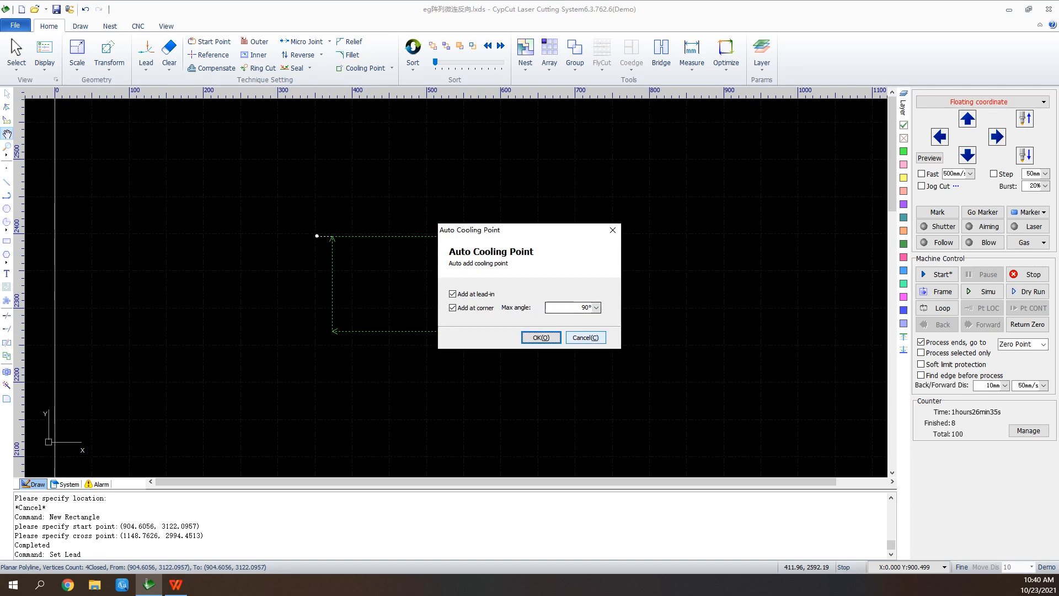
{"action": "key", "text": "Return"}
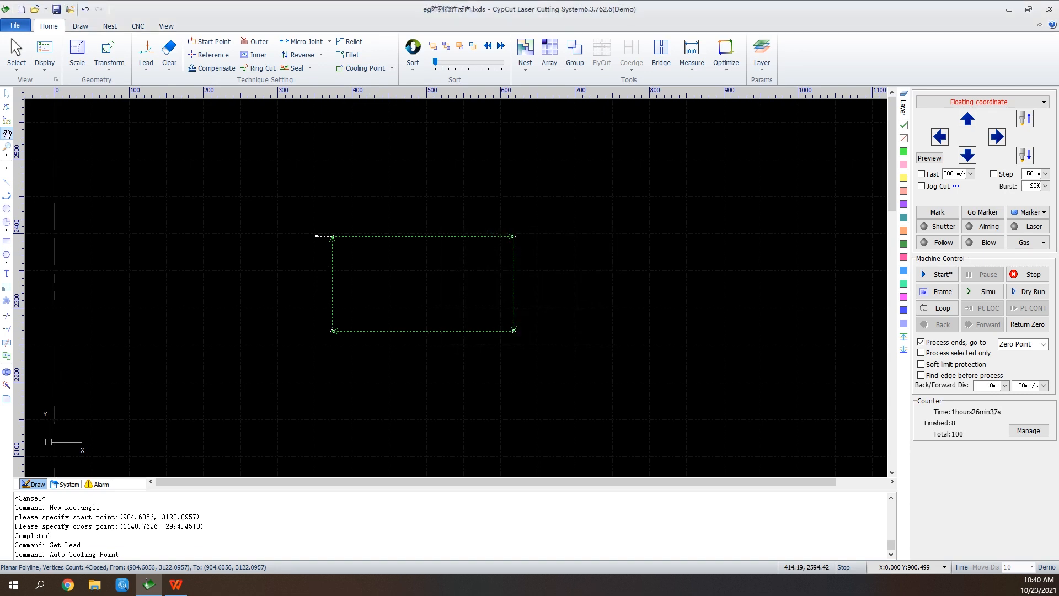
{"action": "scroll", "coordinate": [345, 264], "scroll_direction": "up", "scroll_amount": 2}
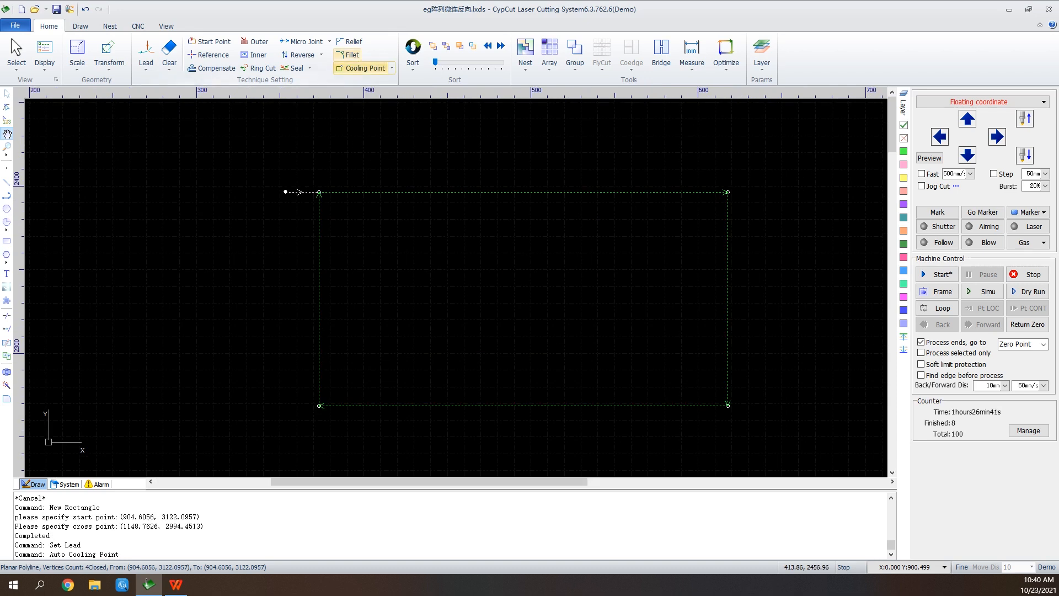
Clear the rectangle's cooling points and start the manual Cooling Point tool.
{"action": "left_click", "coordinate": [391, 68]}
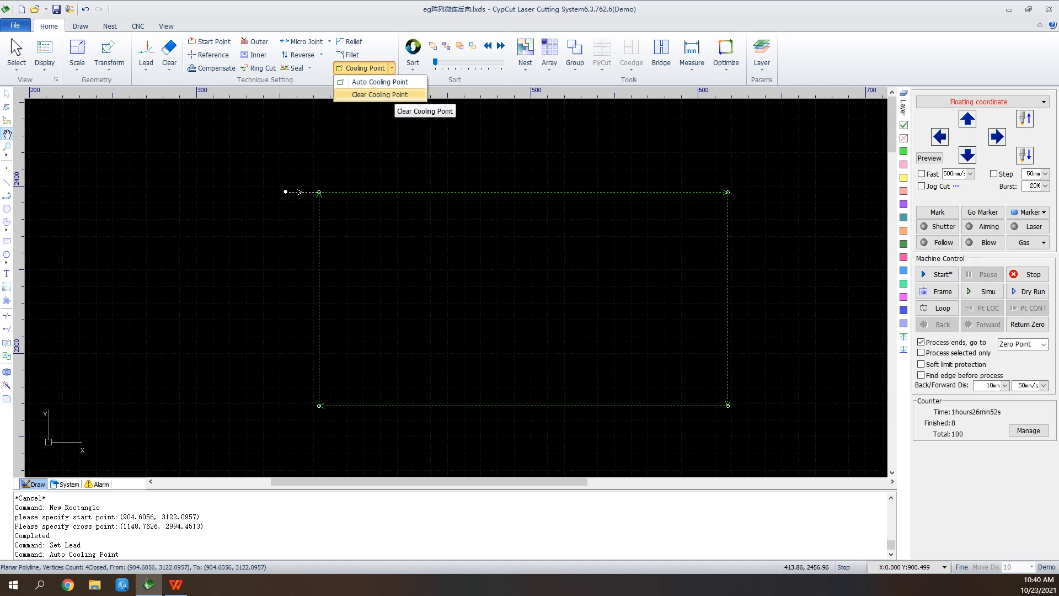
{"action": "left_click", "coordinate": [386, 94]}
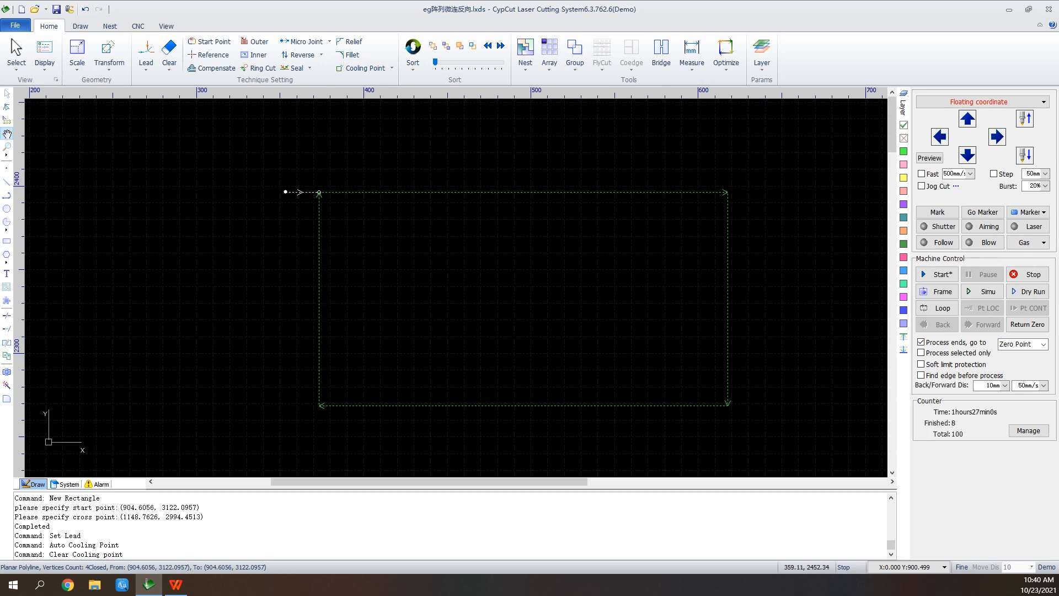
{"action": "left_click", "coordinate": [361, 68]}
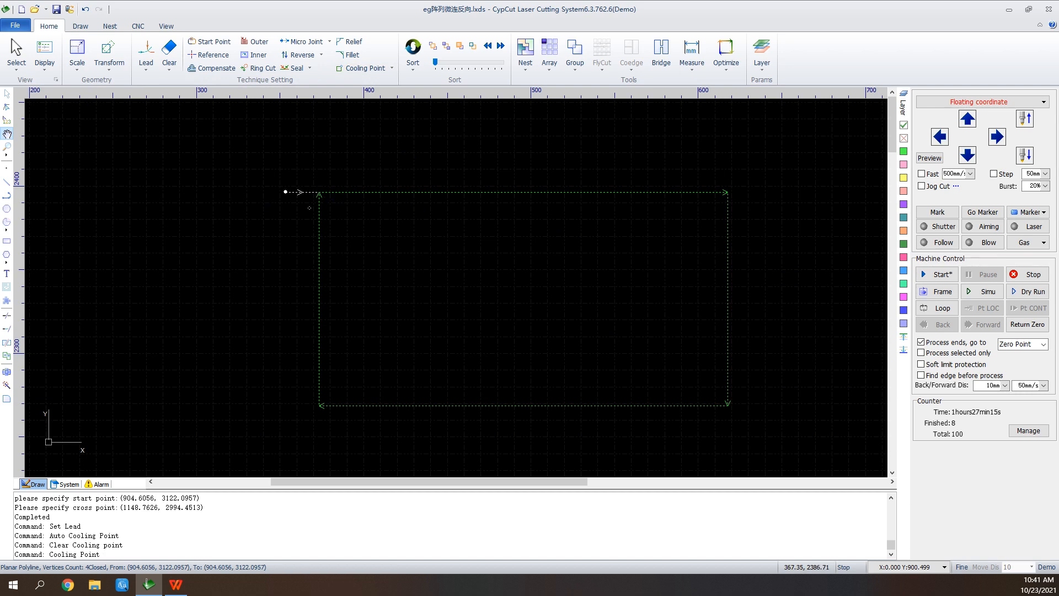
{"action": "scroll", "coordinate": [302, 208], "scroll_direction": "down", "scroll_amount": 5}
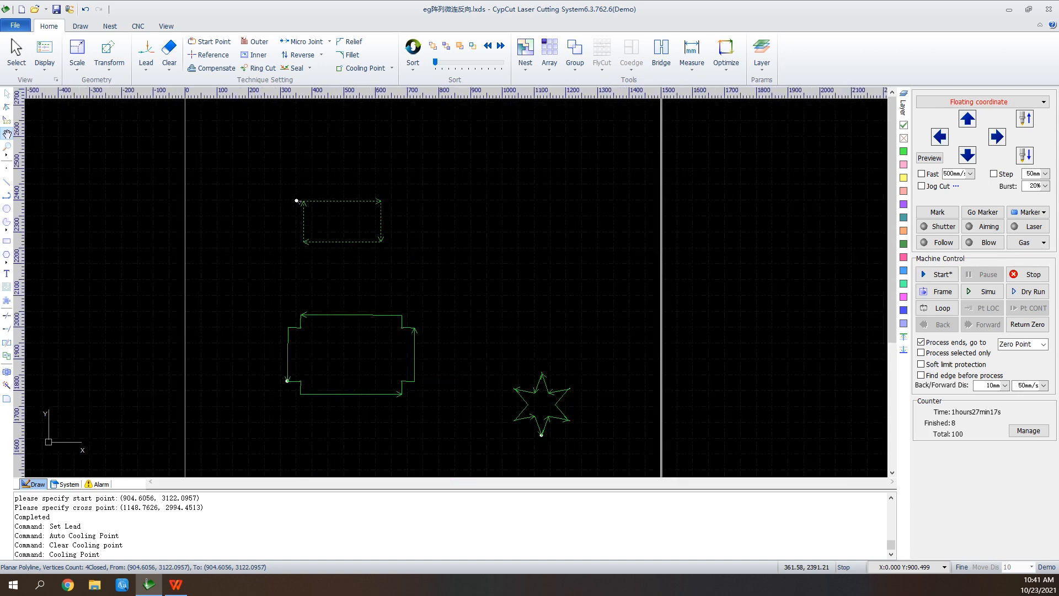
Open the file eg停靠点 without saving the changes to the current drawing.
{"action": "left_click", "coordinate": [34, 9]}
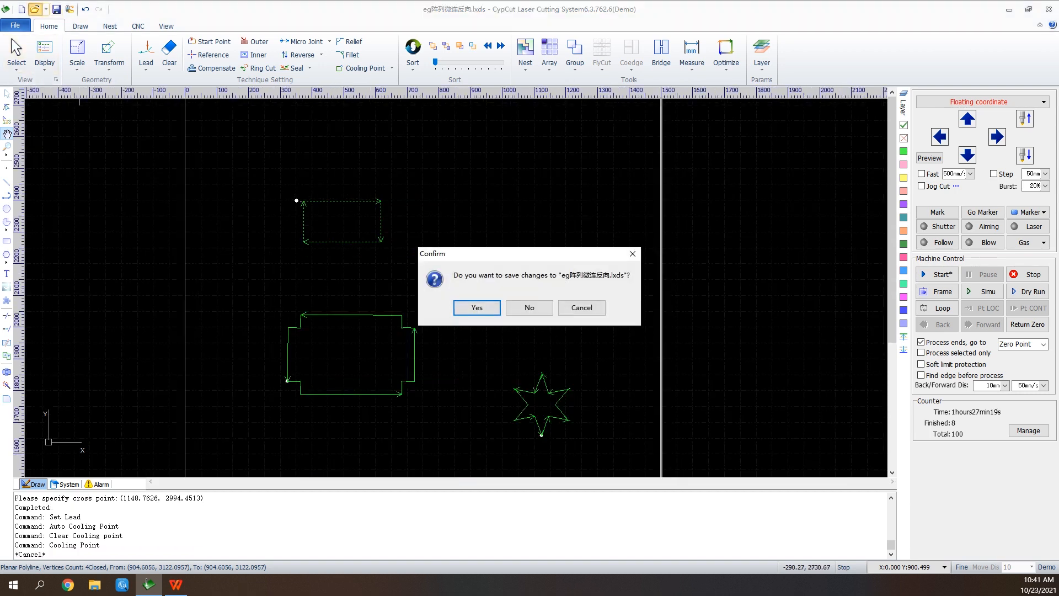
{"action": "left_click", "coordinate": [529, 308]}
{"action": "scroll", "coordinate": [386, 255], "scroll_direction": "down", "scroll_amount": 2}
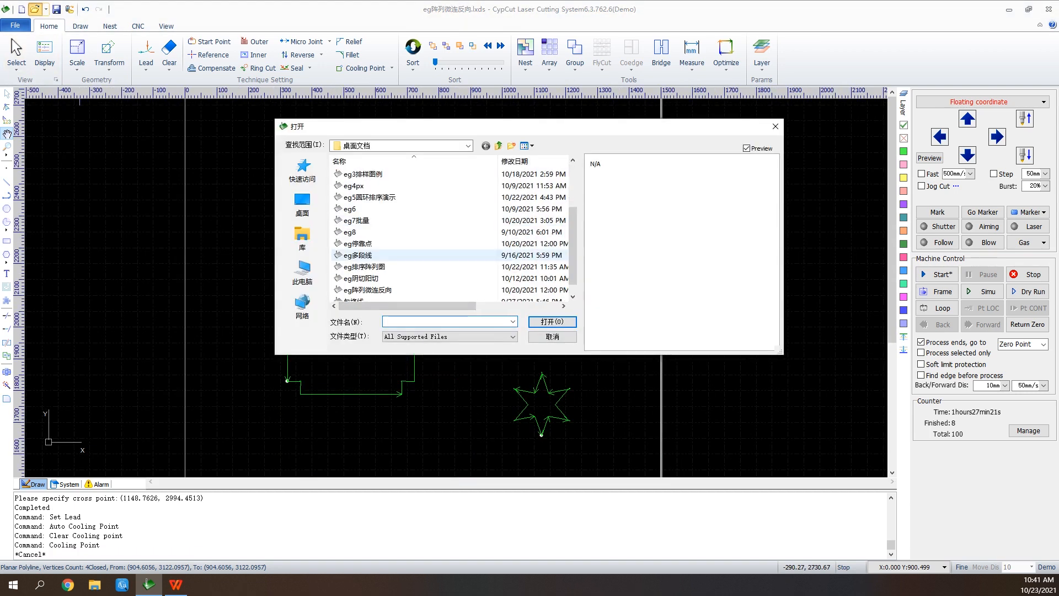
{"action": "left_click", "coordinate": [381, 244]}
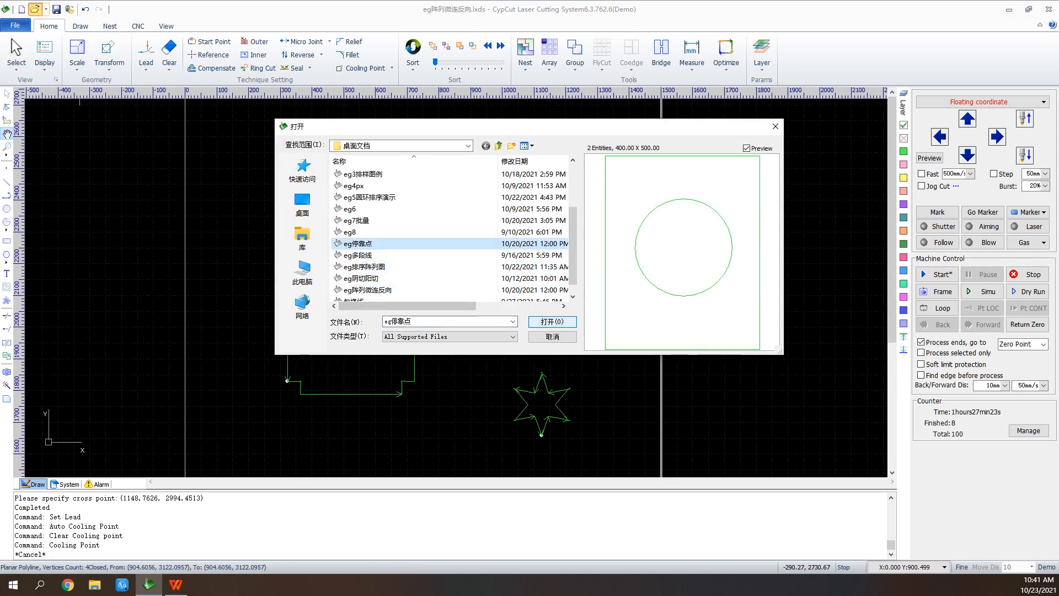
{"action": "left_click", "coordinate": [552, 321]}
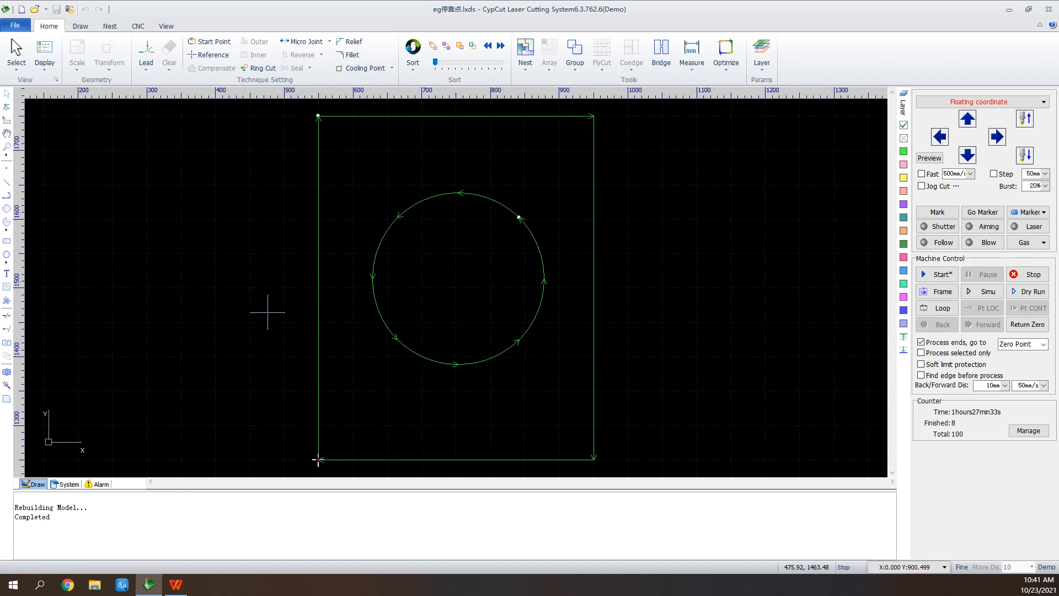
Jog the cutting head up along Y and set the part's zero reference to Bottom-Right.
{"action": "left_click", "coordinate": [967, 120]}
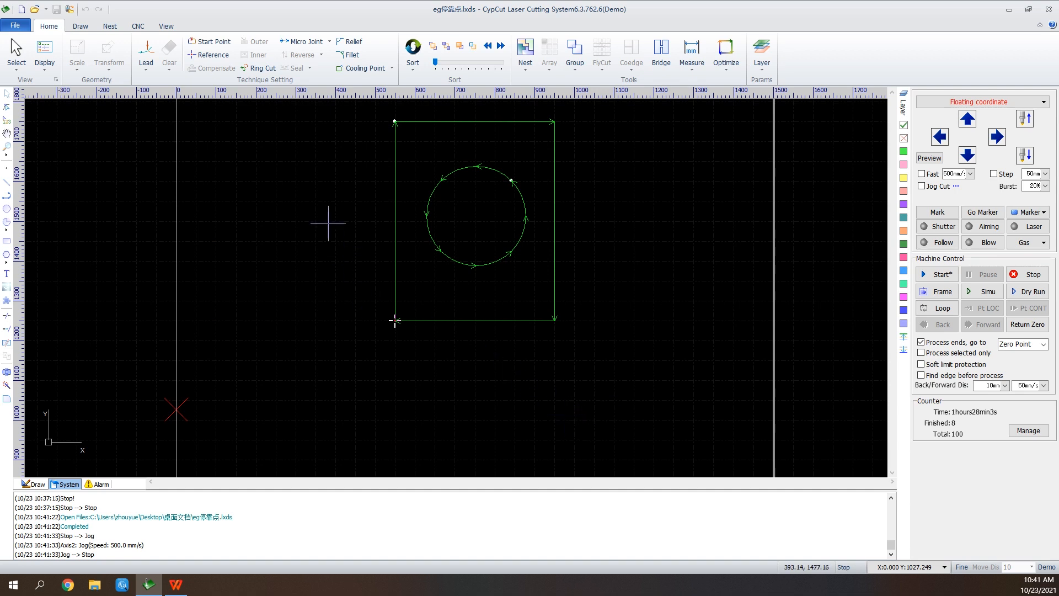
{"action": "left_click", "coordinate": [208, 54]}
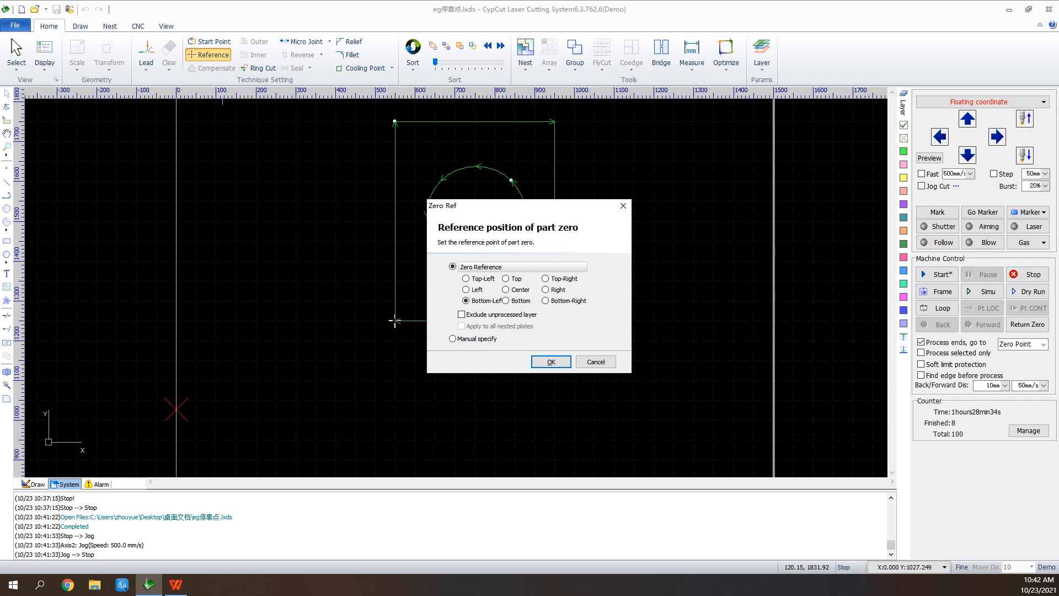
{"action": "left_click", "coordinate": [545, 300]}
{"action": "left_click", "coordinate": [551, 361]}
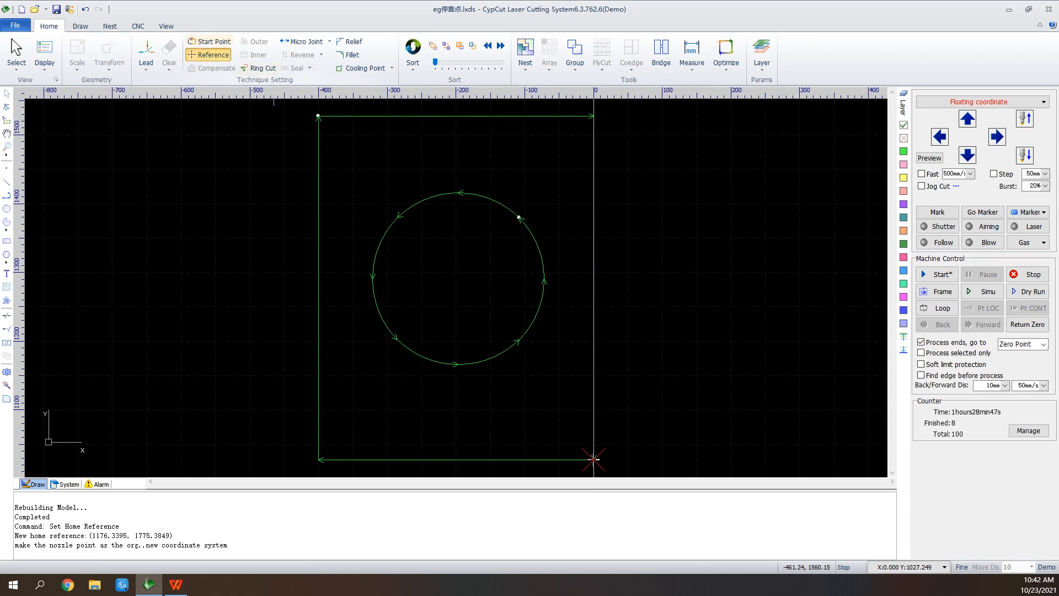
{"action": "left_click", "coordinate": [208, 55]}
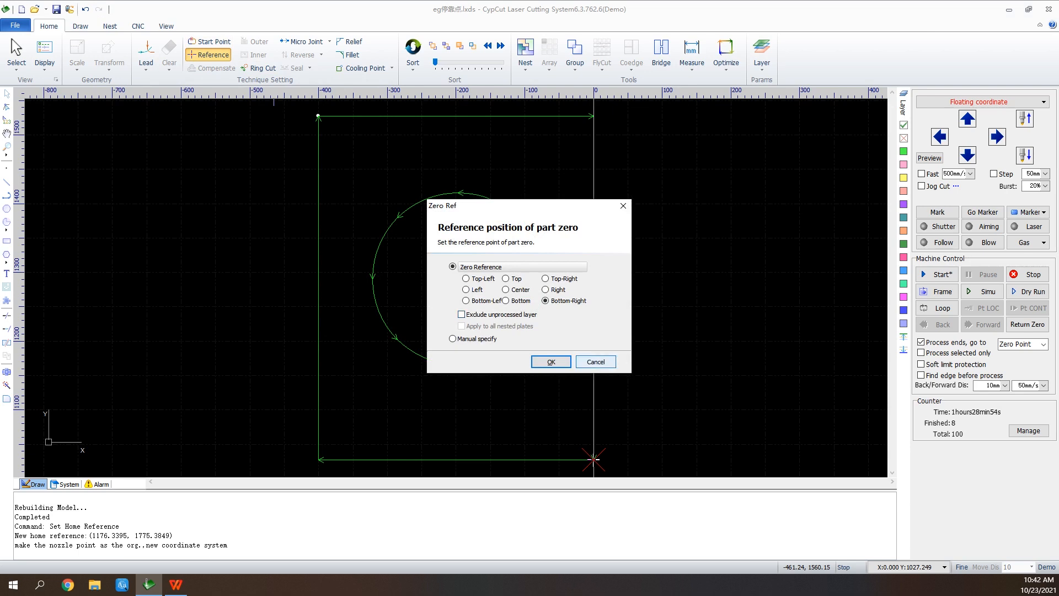
{"action": "left_click", "coordinate": [551, 361]}
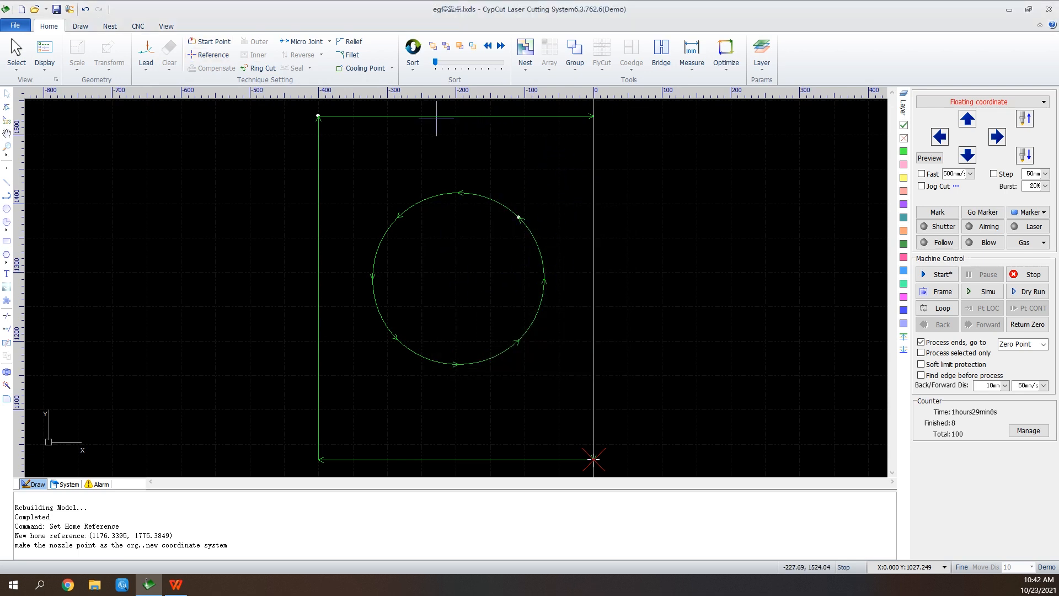
Set the outer rectangle to the unprocessed layer, and exclude unprocessed layers from the Bottom-Right zero reference.
{"action": "left_click", "coordinate": [488, 115]}
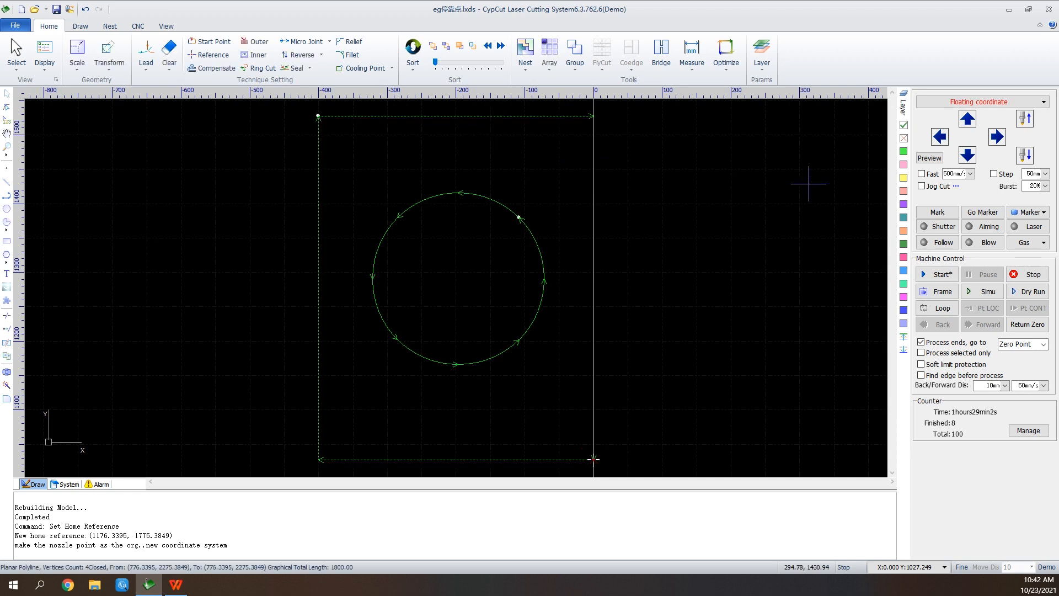
{"action": "left_click", "coordinate": [903, 138]}
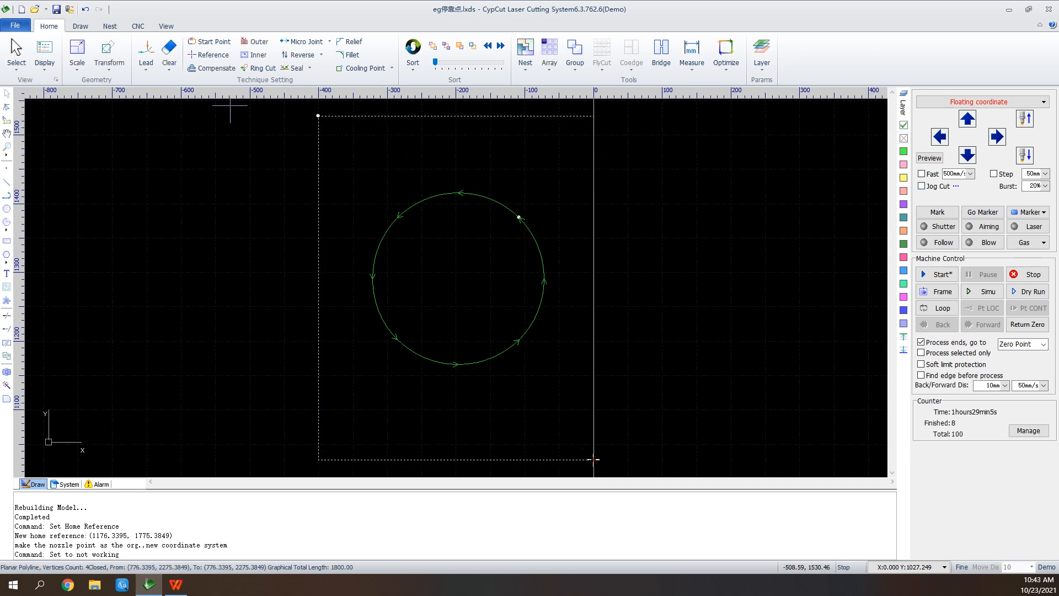
{"action": "left_click", "coordinate": [208, 55]}
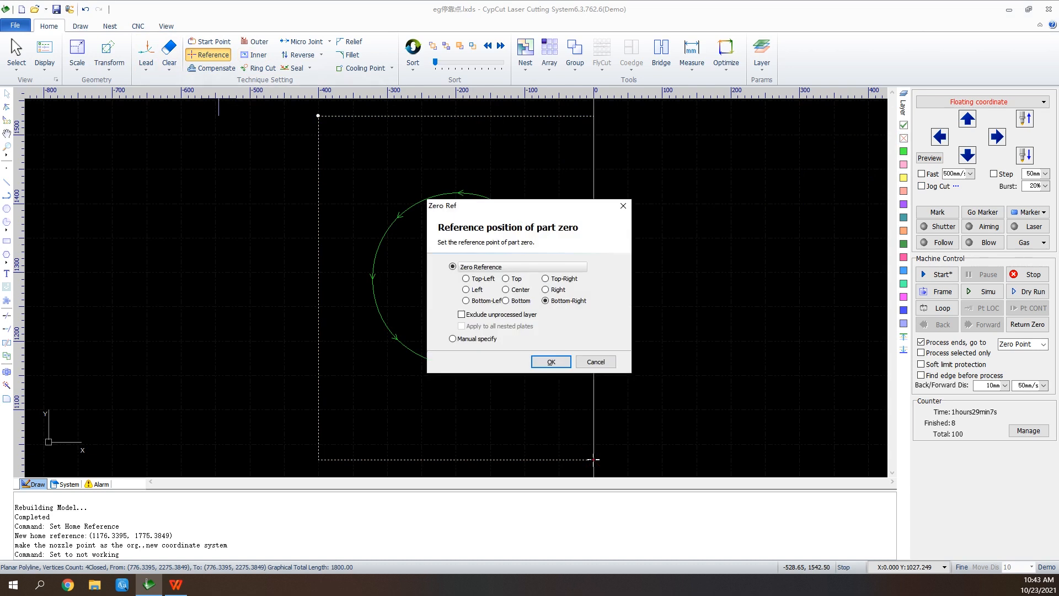
{"action": "left_click", "coordinate": [461, 315]}
{"action": "left_click", "coordinate": [551, 362]}
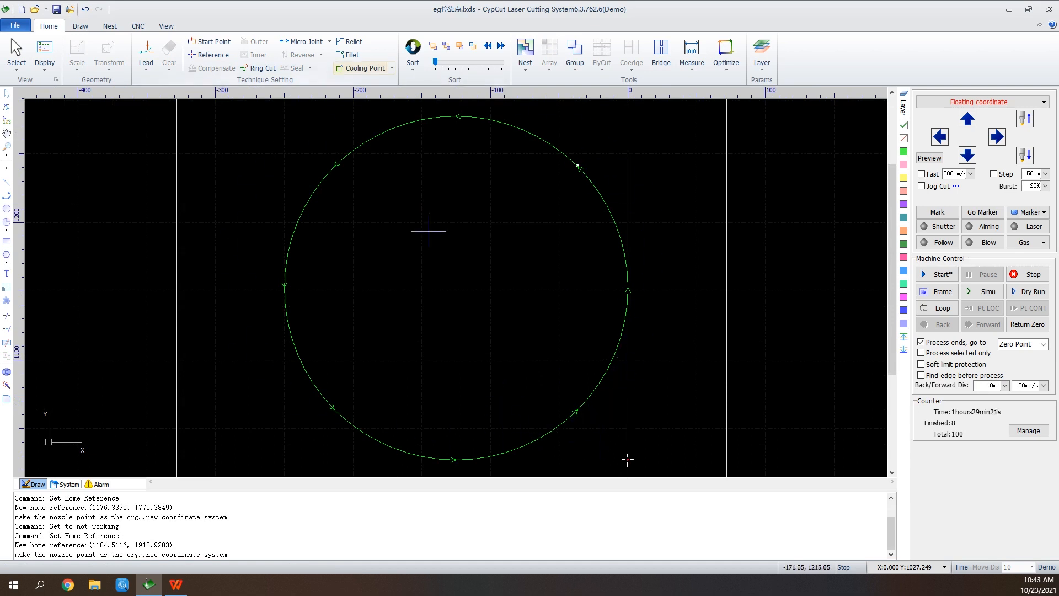
{"action": "scroll", "coordinate": [620, 159], "scroll_direction": "down", "scroll_amount": 4}
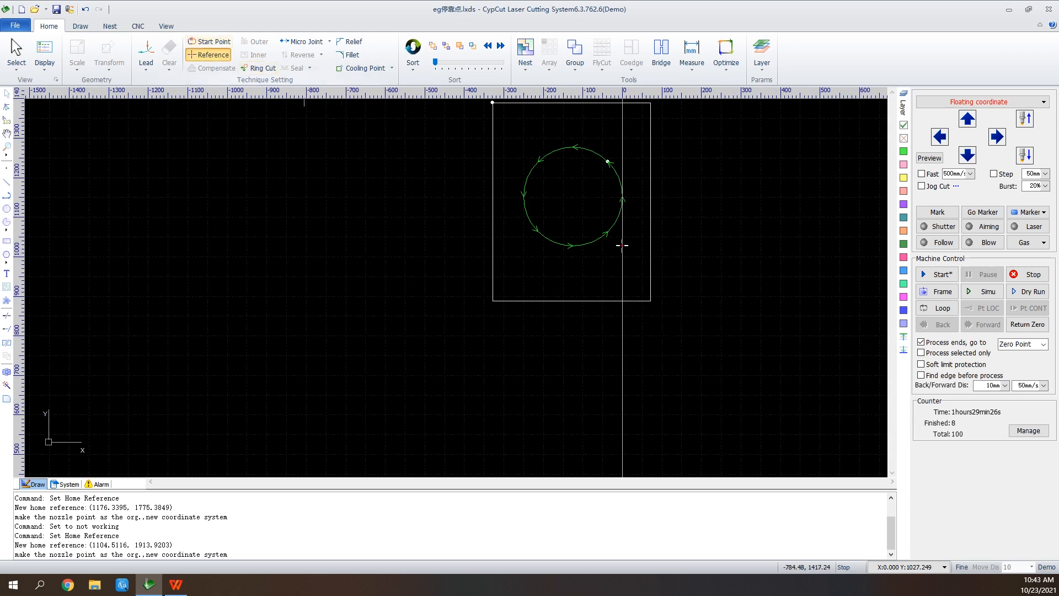
{"action": "left_click", "coordinate": [209, 55]}
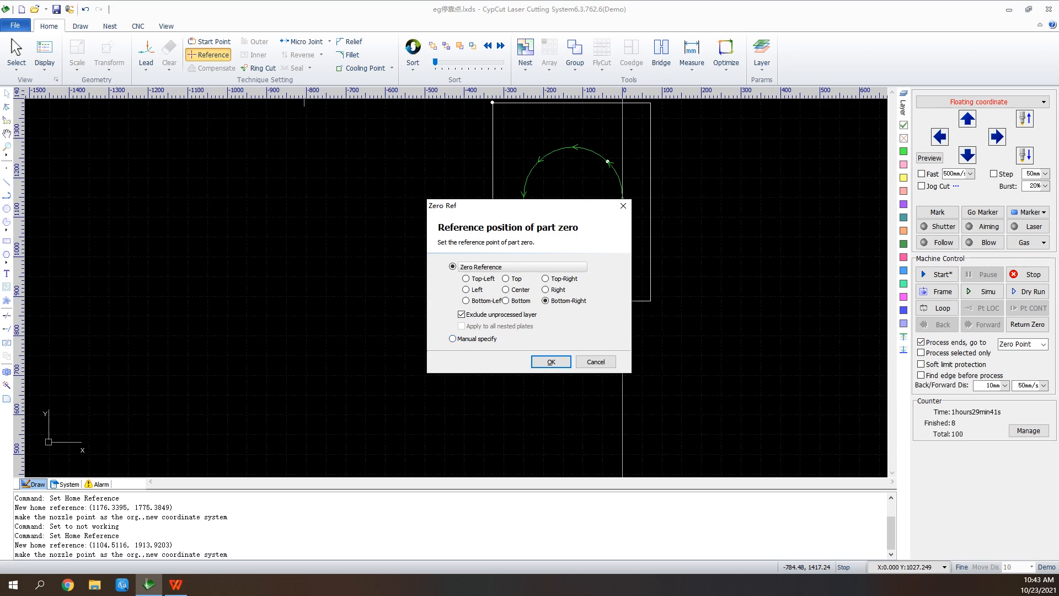
{"action": "left_click", "coordinate": [551, 361]}
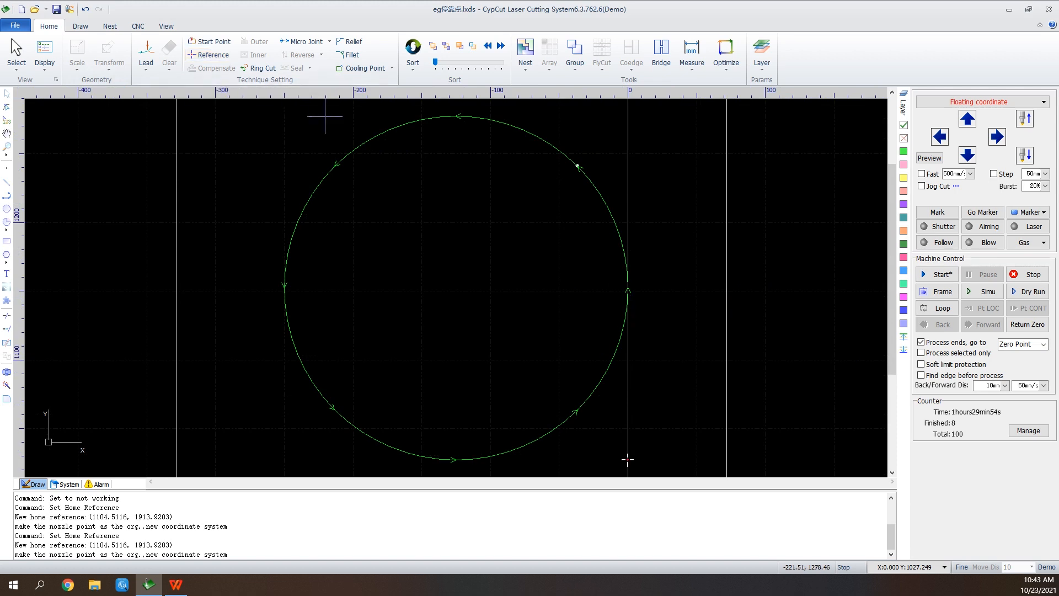
{"action": "left_click", "coordinate": [6, 315]}
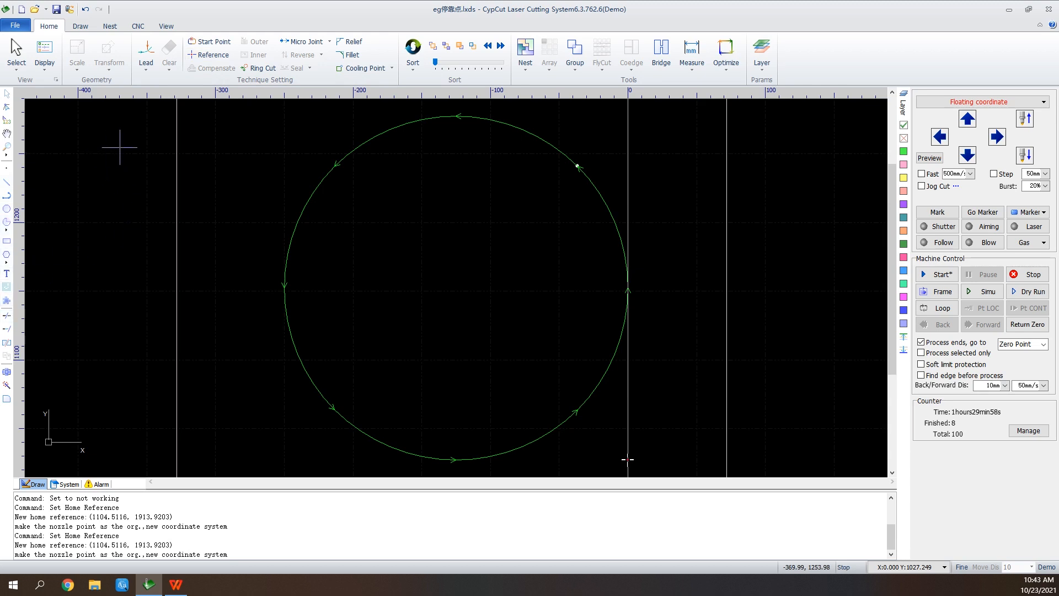